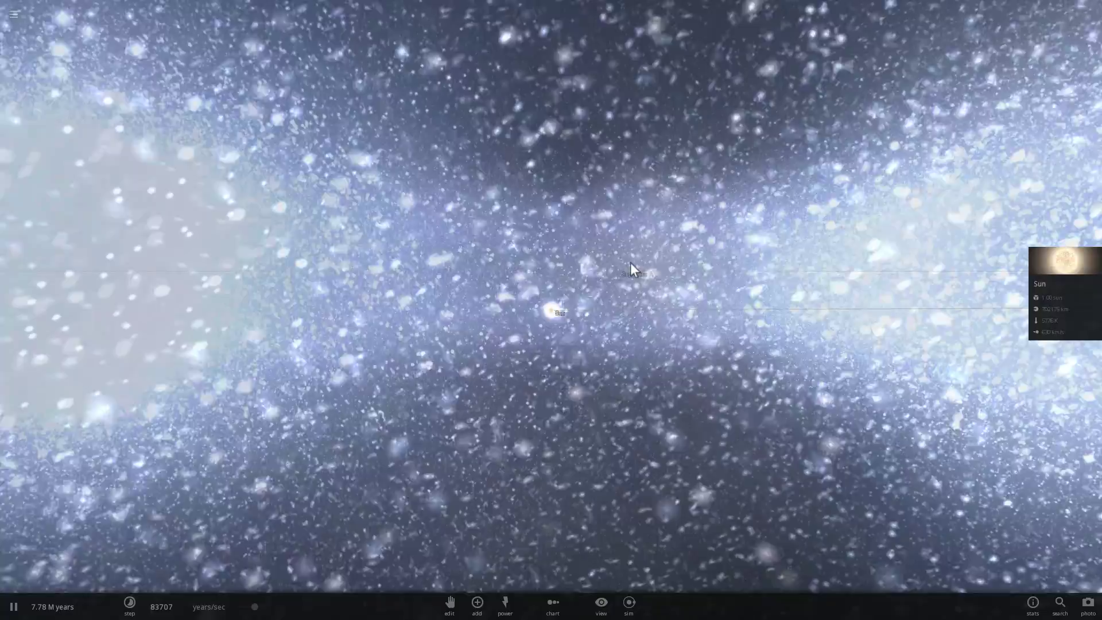
- Select Sagittarius A and inspect its direction as seen from the Sun
click(631, 265)
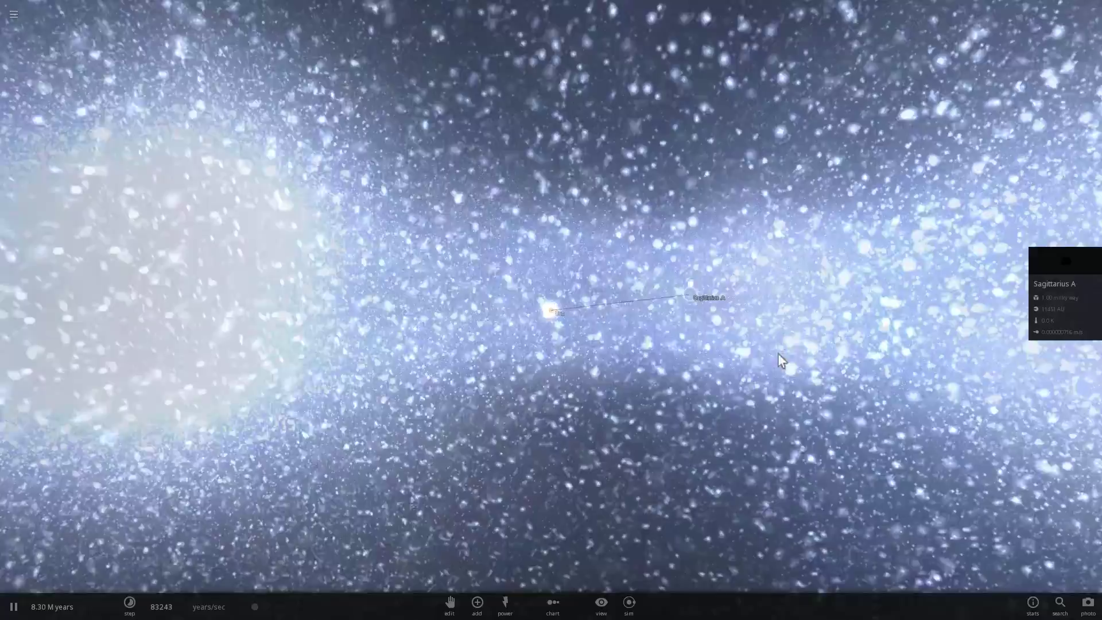
right_drag(778, 354, 783, 372)
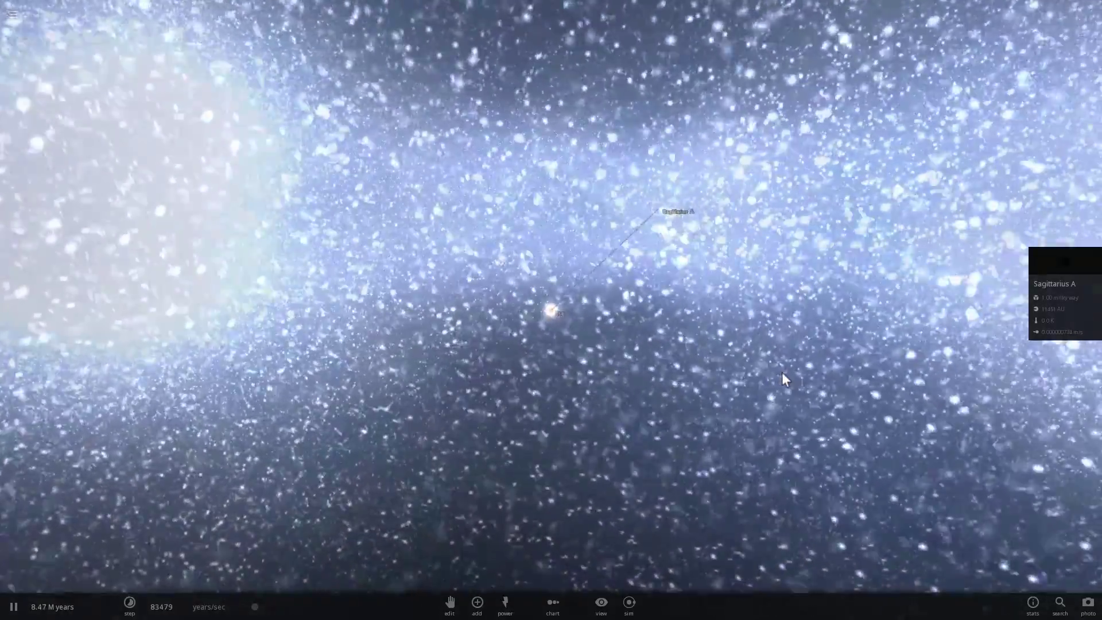
drag(783, 373, 789, 389)
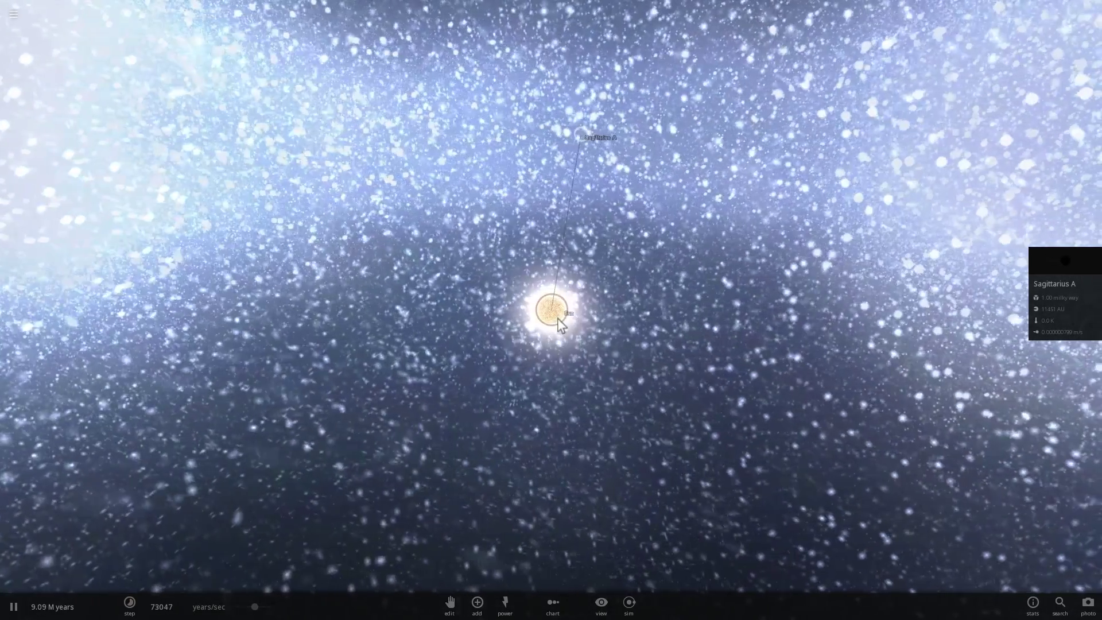
- Select the Sun and examine it up close and from outside the galaxy, relative to Sagittarius A
click(557, 318)
drag(597, 350, 472, 337)
scroll(468, 333, down, 5)
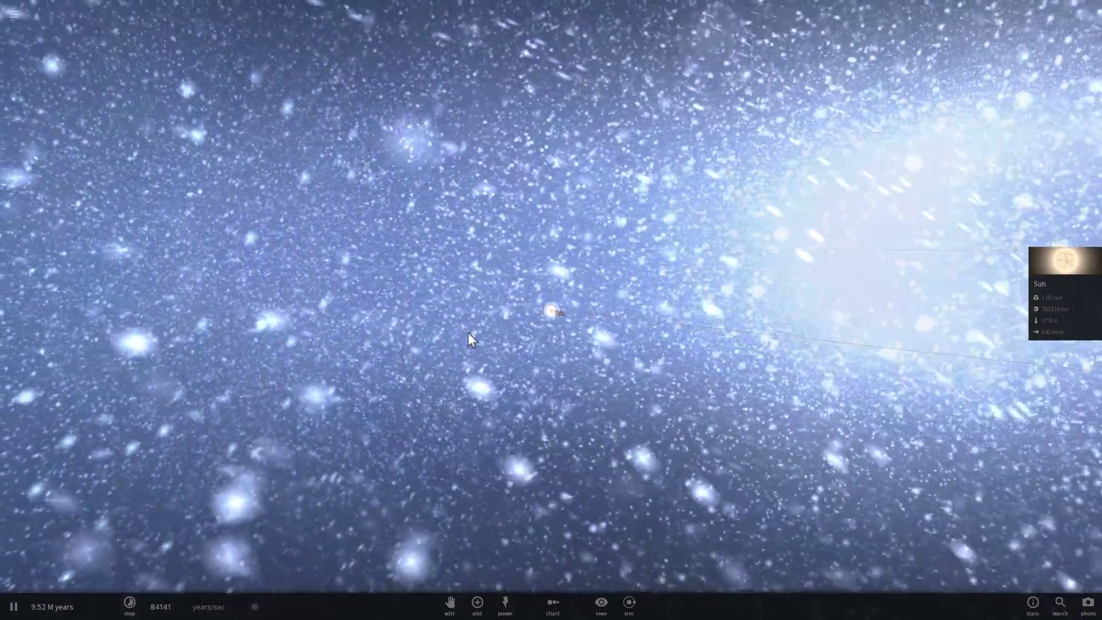
drag(468, 333, 548, 322)
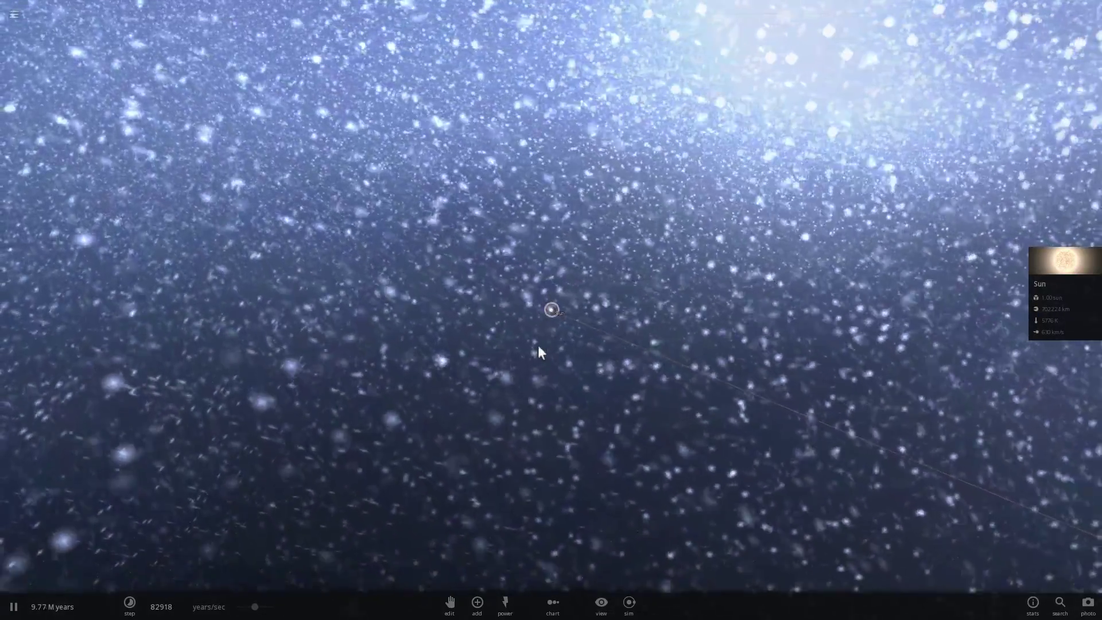
scroll(542, 338, down, 10)
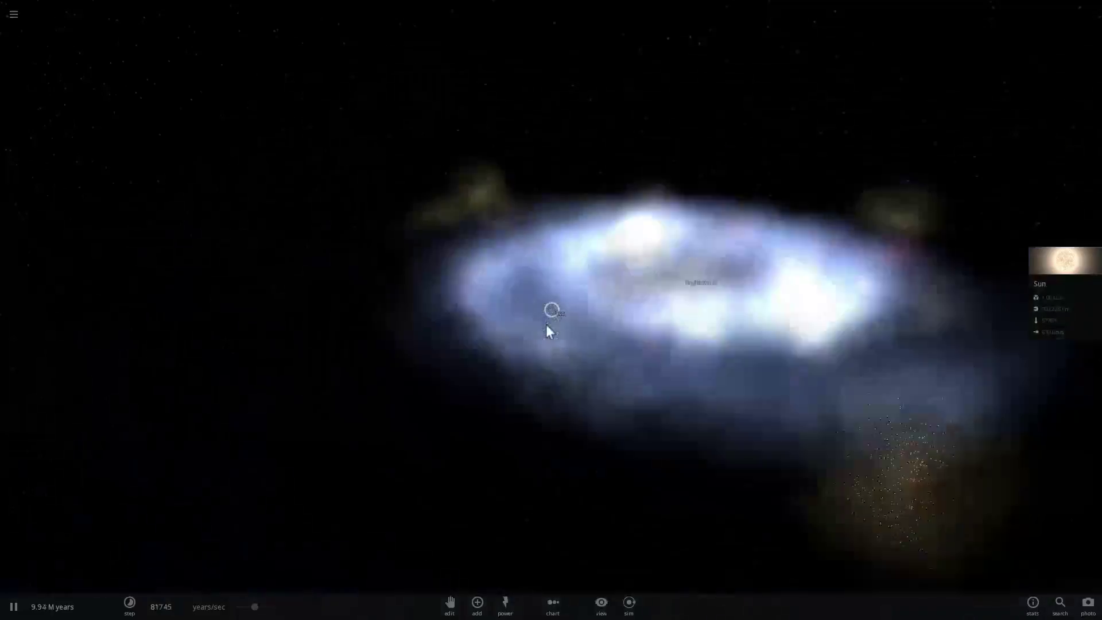
drag(546, 325, 591, 435)
scroll(563, 359, up, 5)
scroll(550, 316, down, 2)
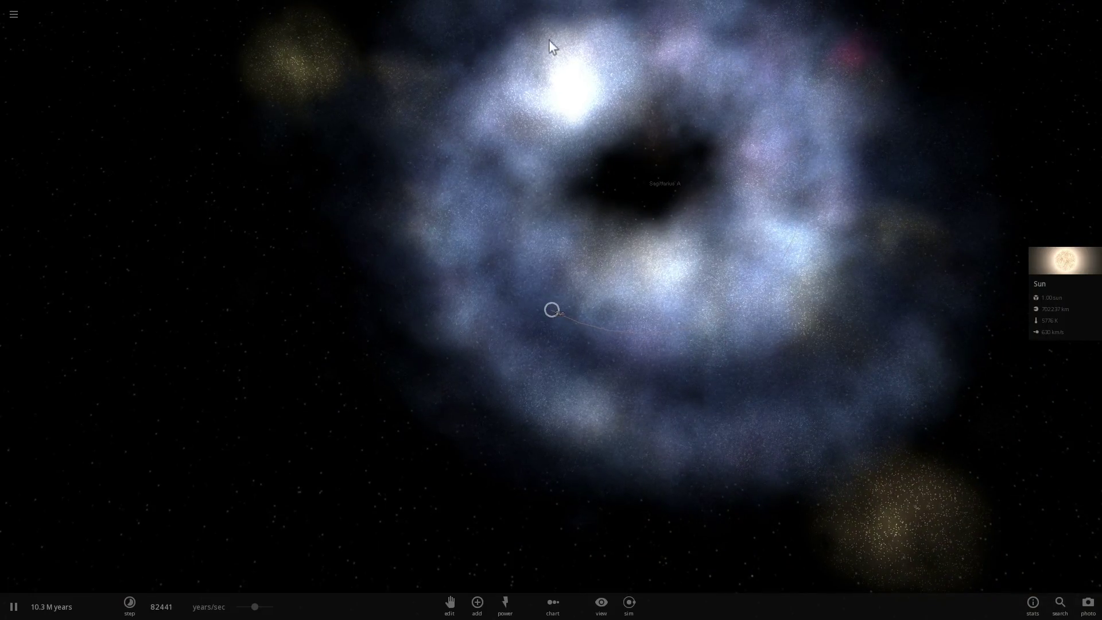
scroll(546, 322, up, 6)
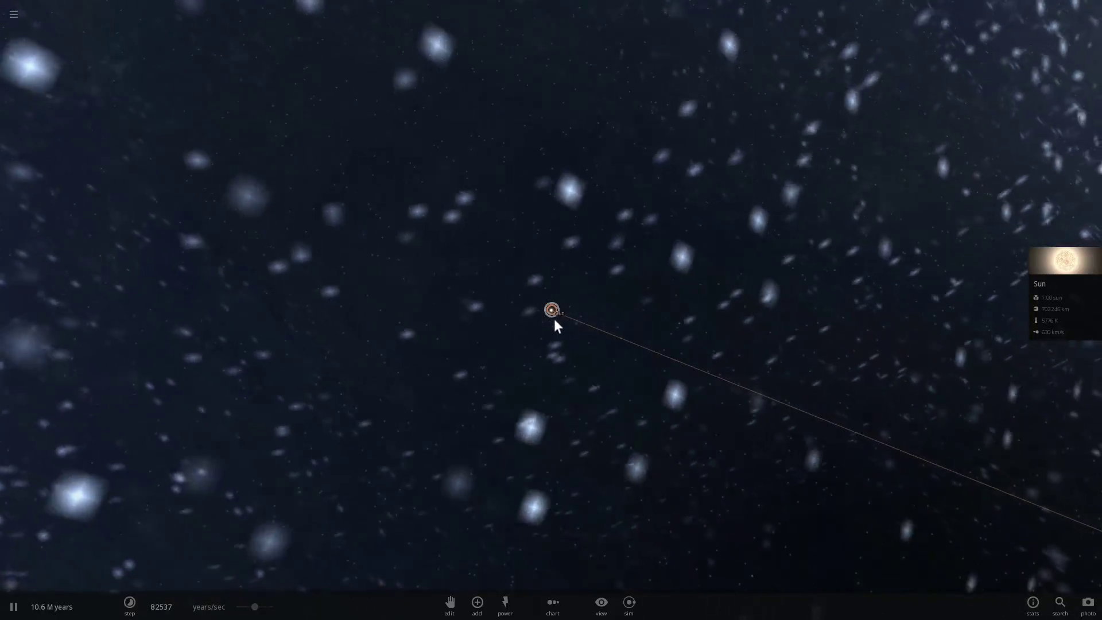
scroll(543, 324, up, 5)
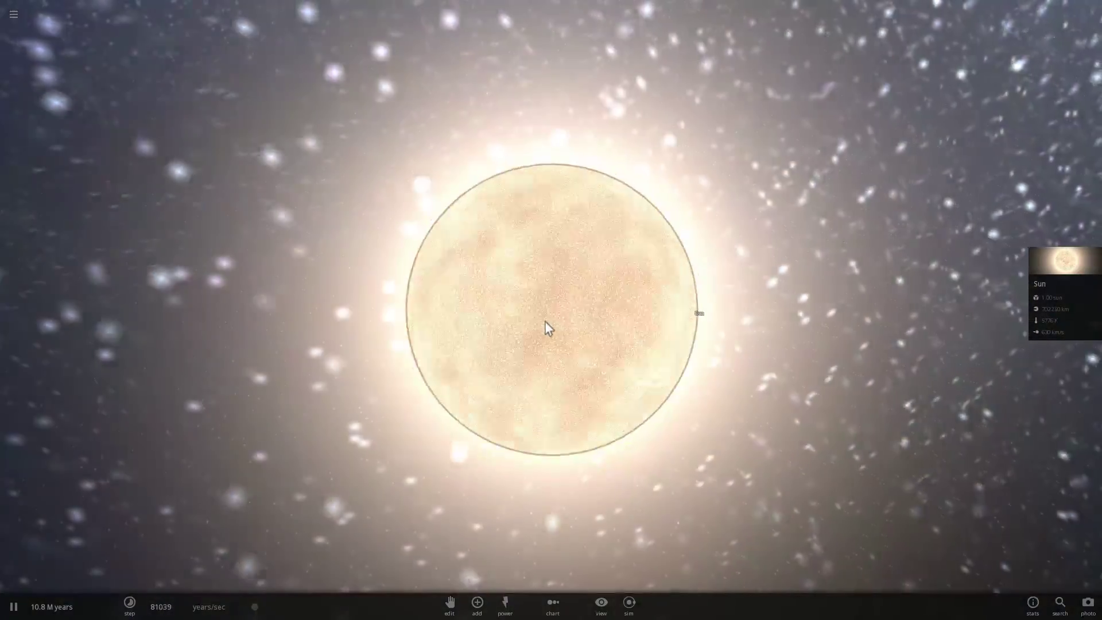
scroll(546, 327, down, 5)
scroll(569, 373, down, 8)
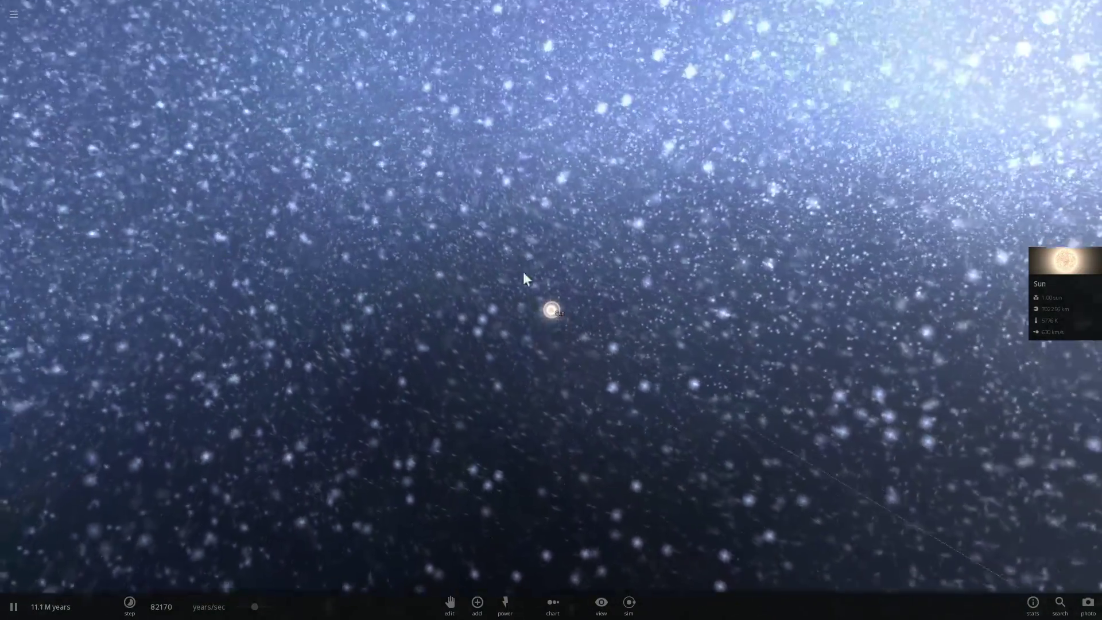
drag(524, 273, 645, 268)
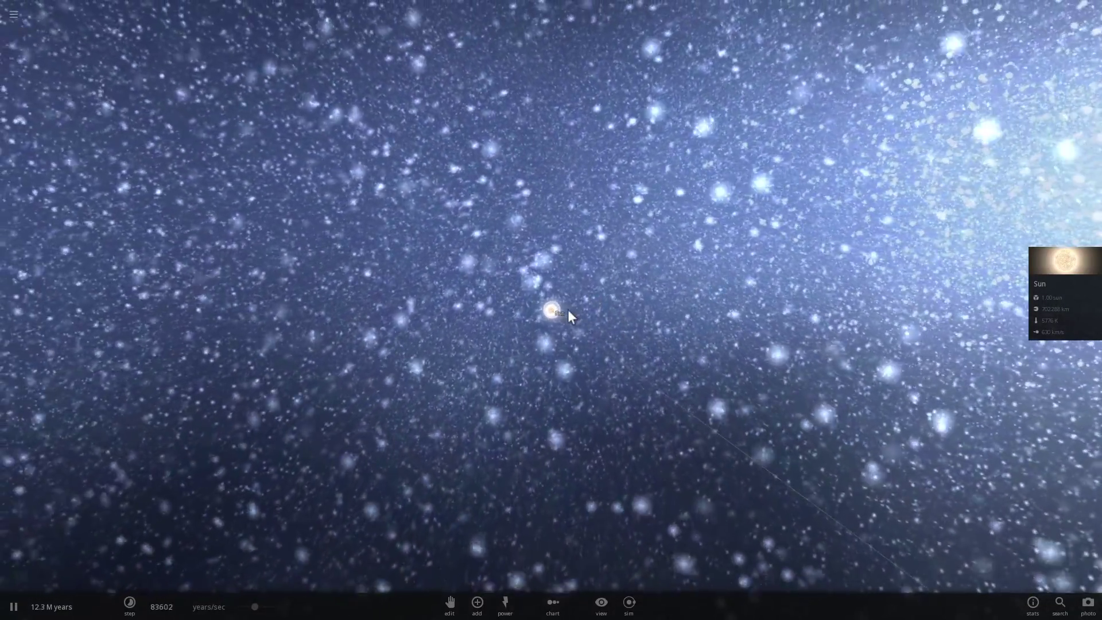
scroll(568, 310, up, 3)
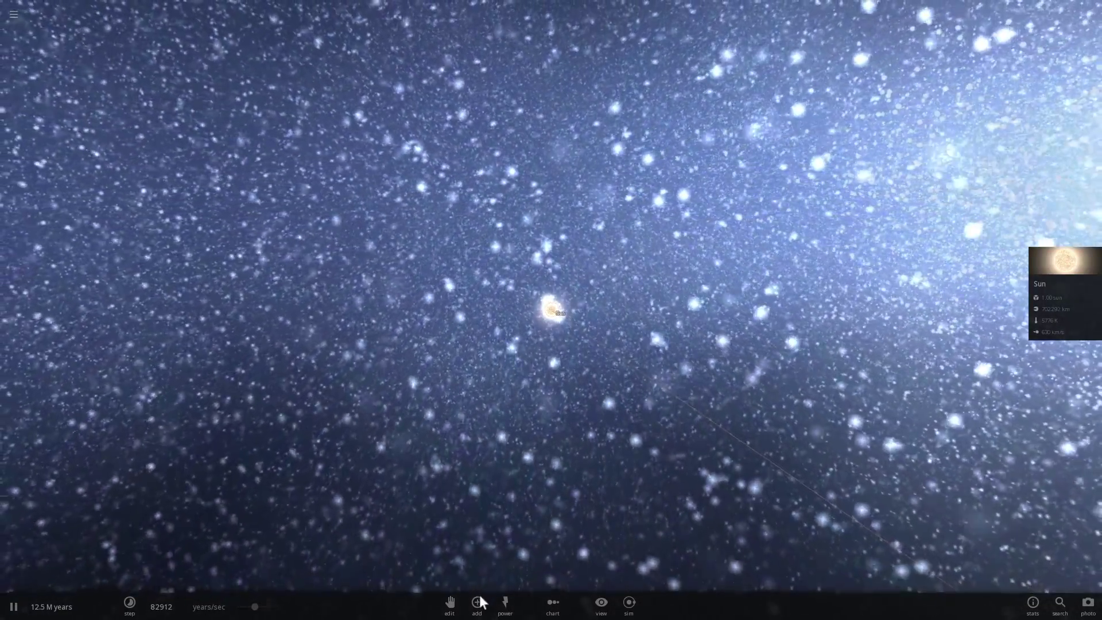
- Open the object library for orbit placement and slow the simulation to about 20 days per second
click(475, 601)
right_drag(609, 396, 569, 329)
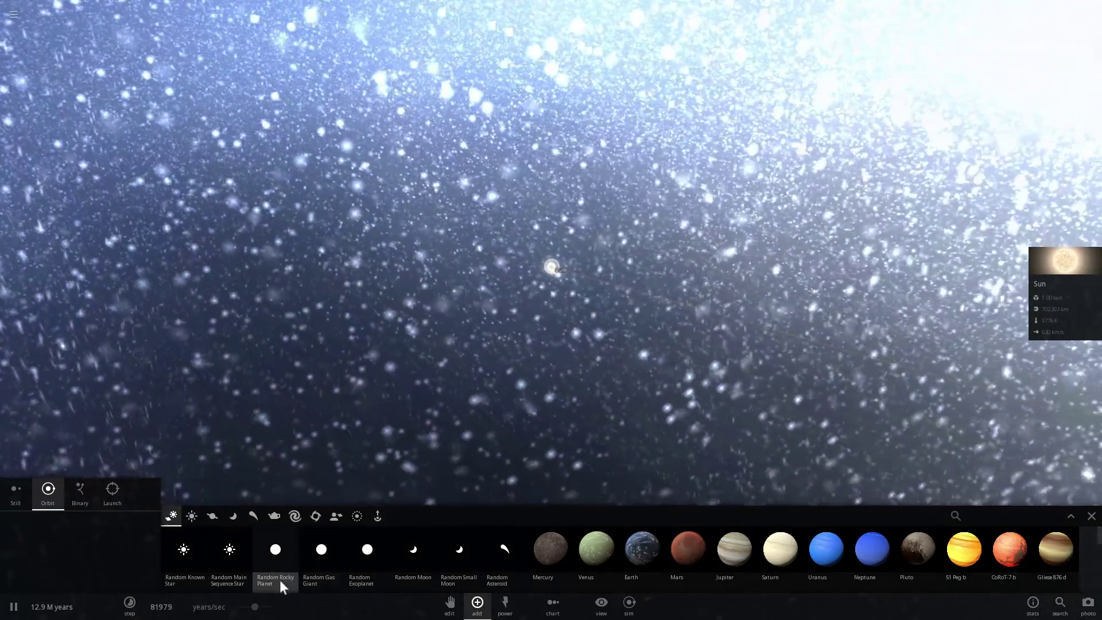
click(280, 580)
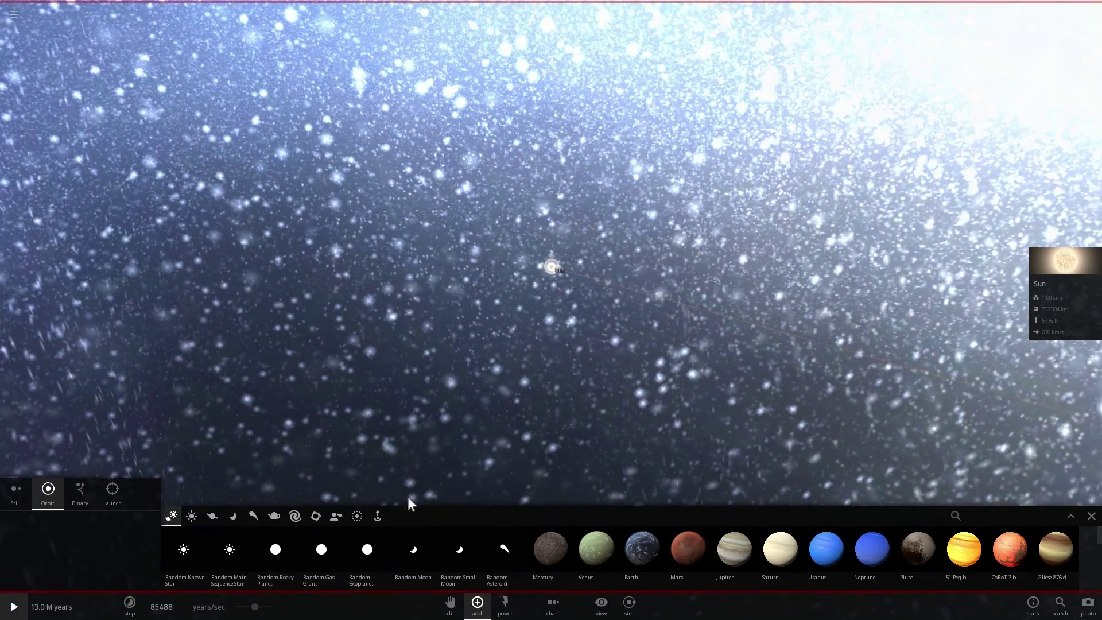
key(space)
drag(255, 607, 249, 613)
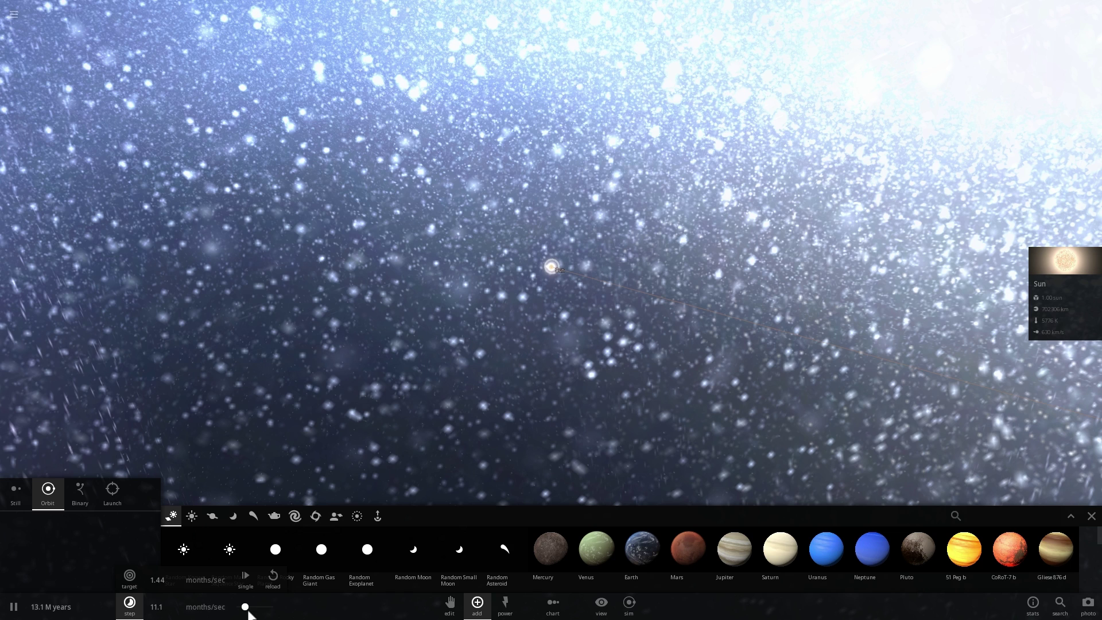
right_drag(380, 455, 565, 396)
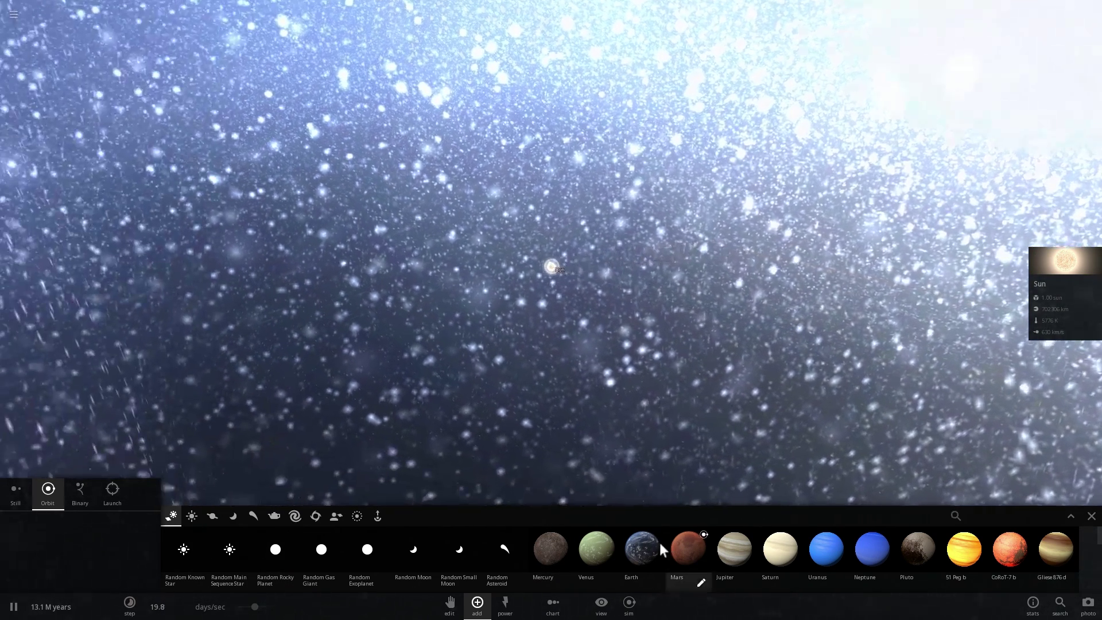
- Pause the simulation, add Earth in an orbit of about 1 AU around the Sun, and close the object library
click(659, 545)
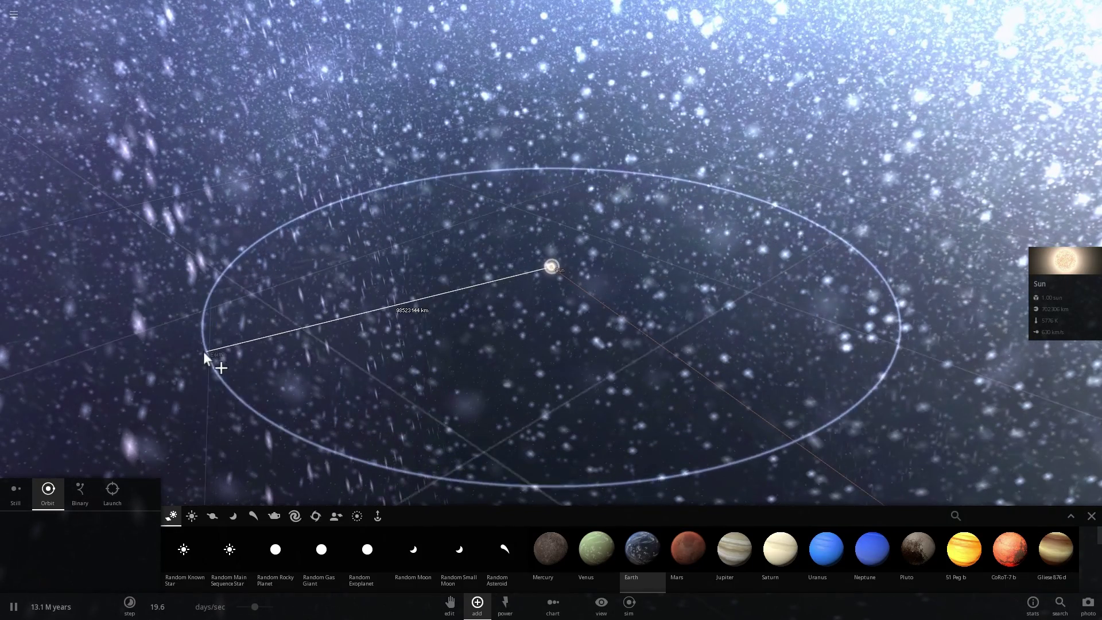
right_drag(175, 355, 355, 413)
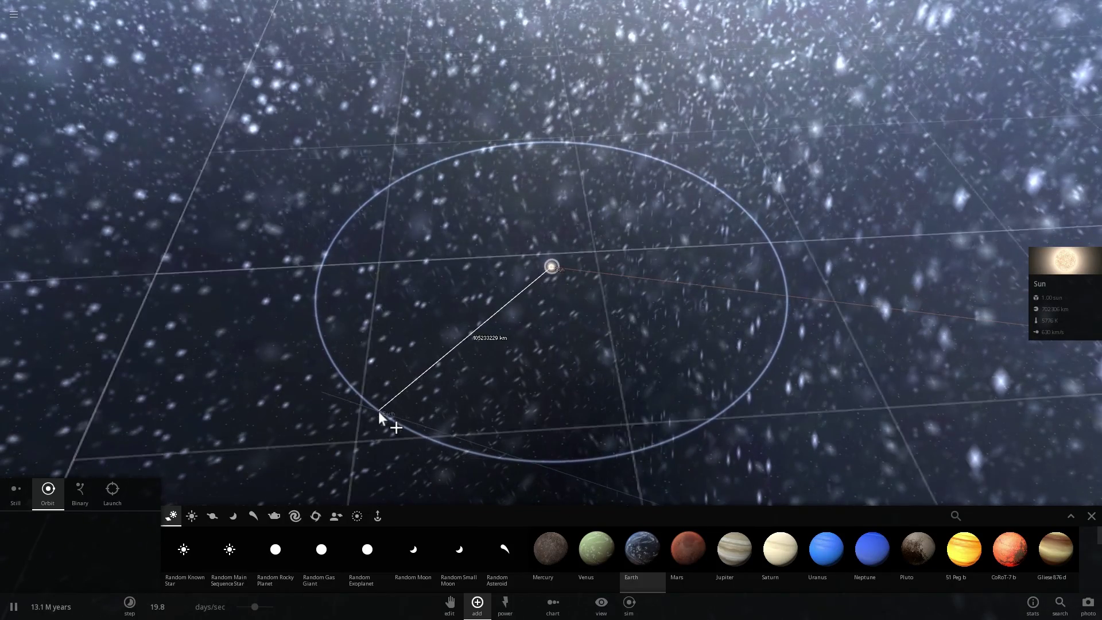
key(space)
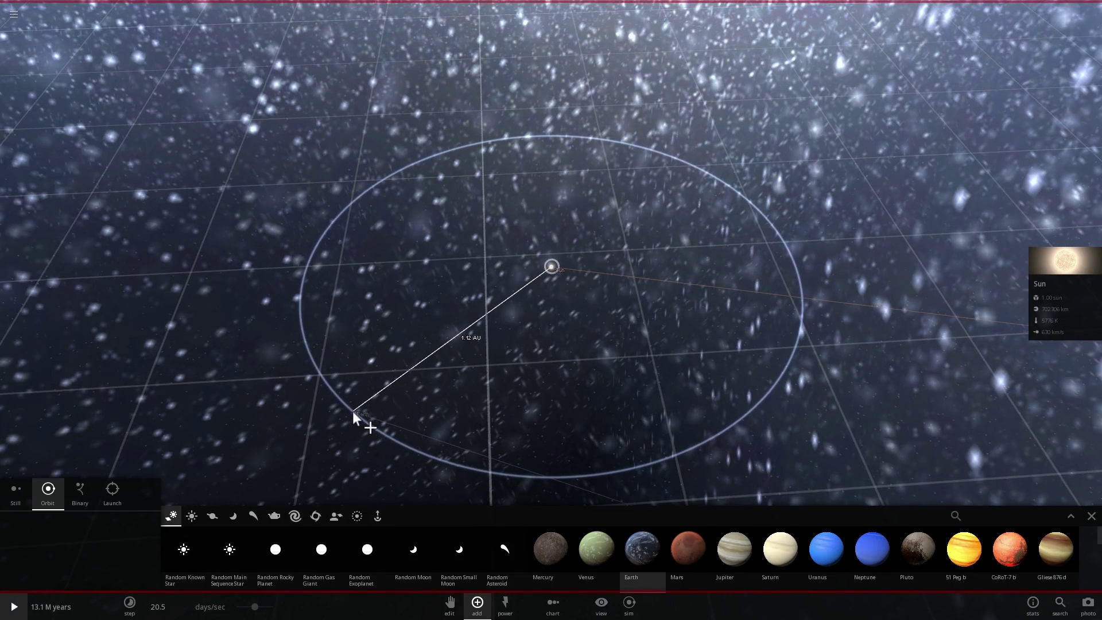
click(381, 395)
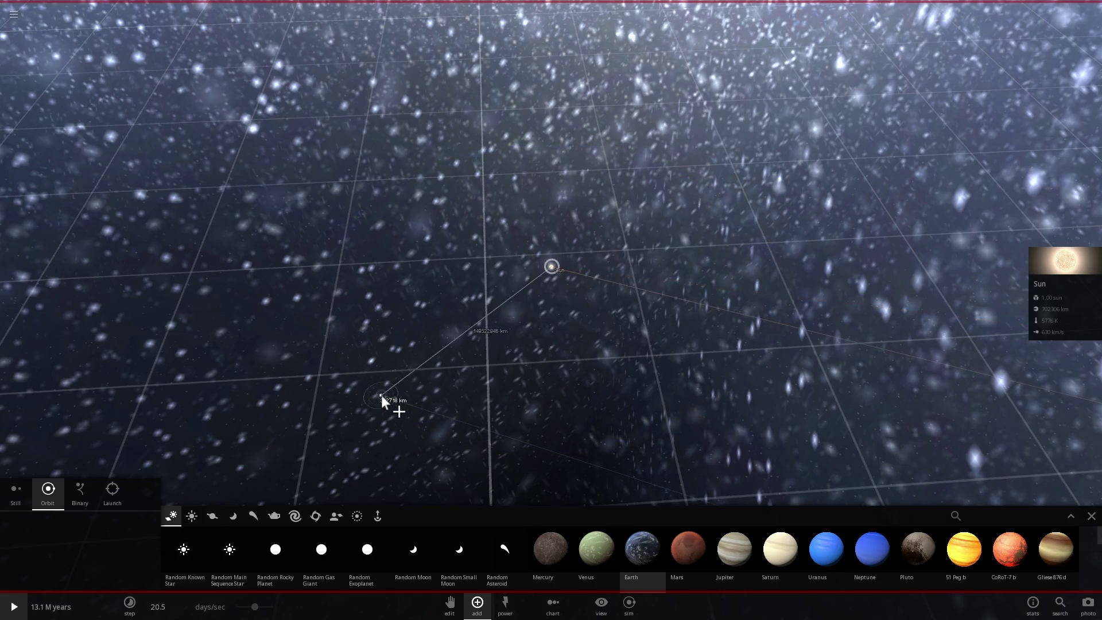
scroll(506, 325, down, 5)
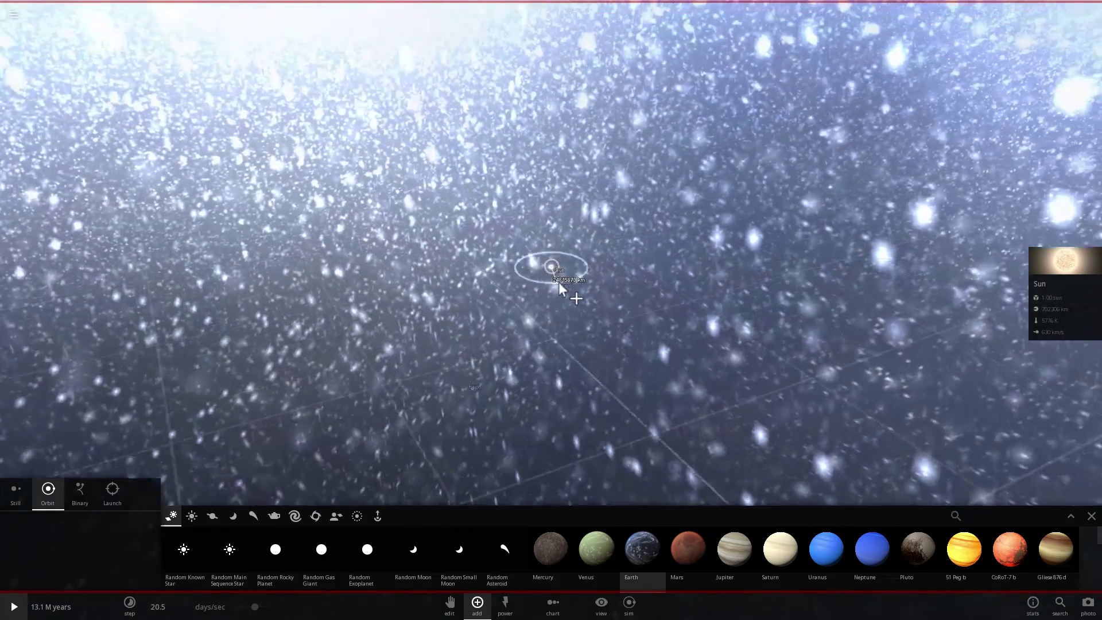
mouse_move(559, 283)
right_down()
mouse_move(607, 246)
mouse_move(560, 278)
right_up()
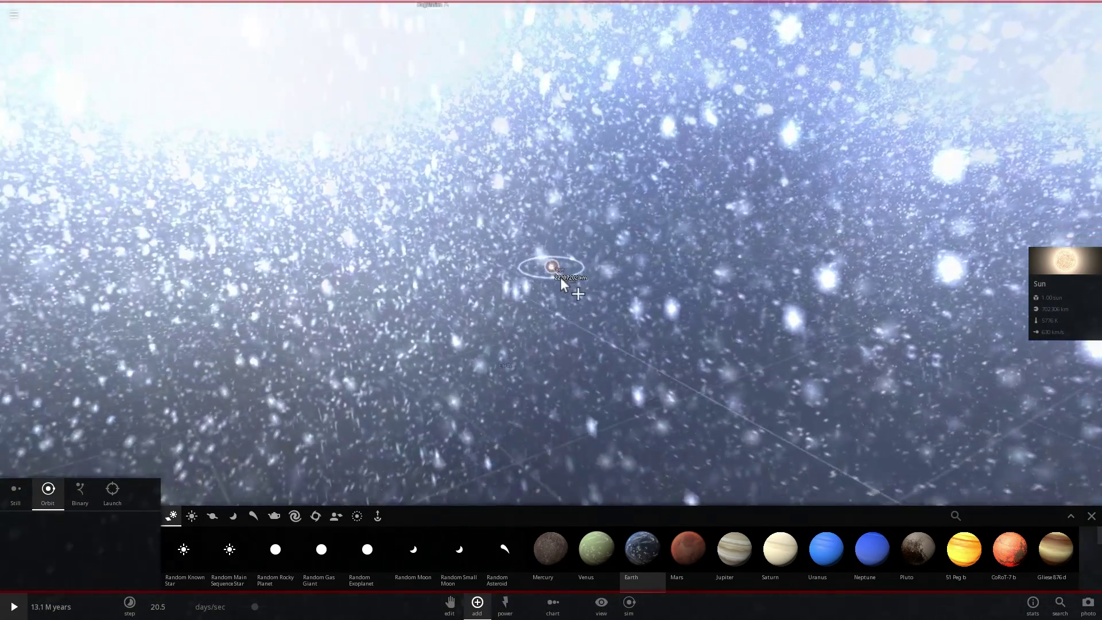
right_drag(701, 327, 639, 374)
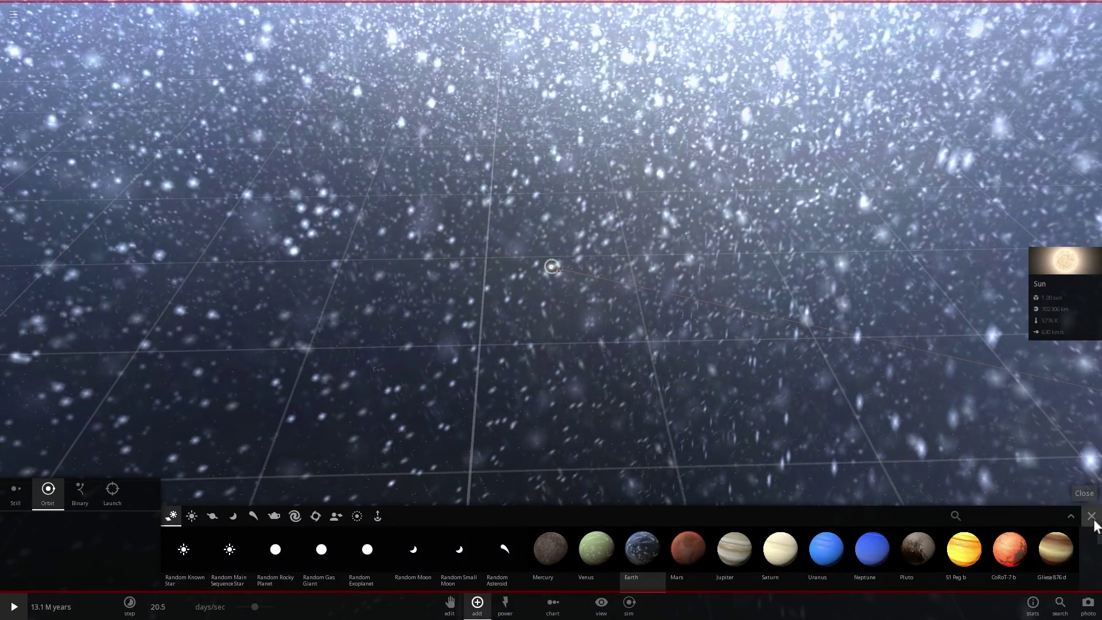
click(1092, 518)
- Set the inclination of Earth's orbit to 85° in its motion properties
click(372, 418)
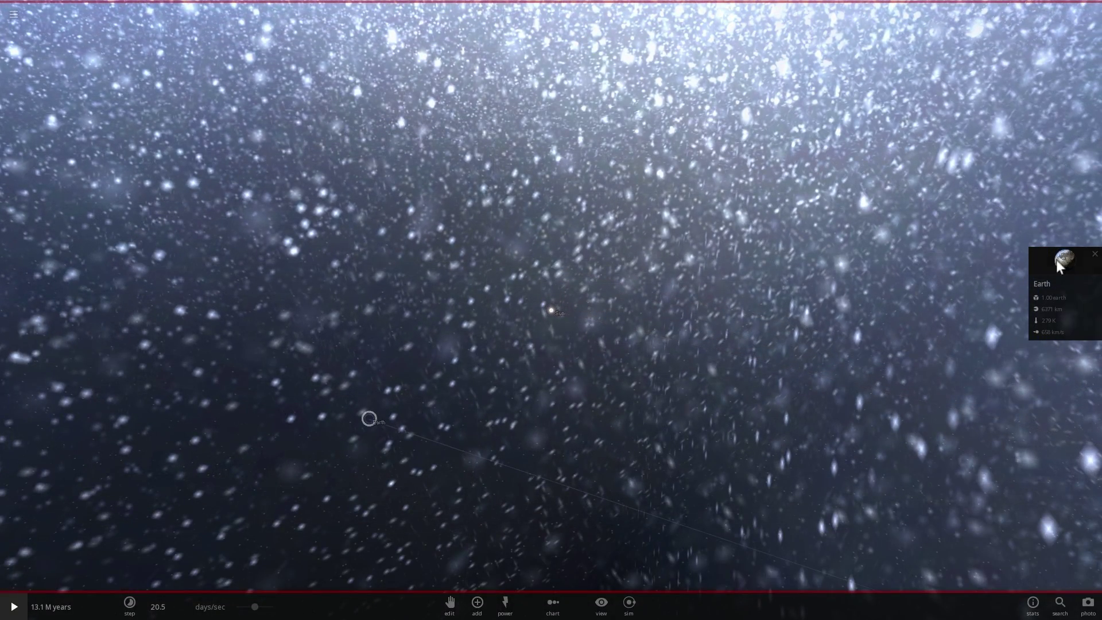
click(944, 169)
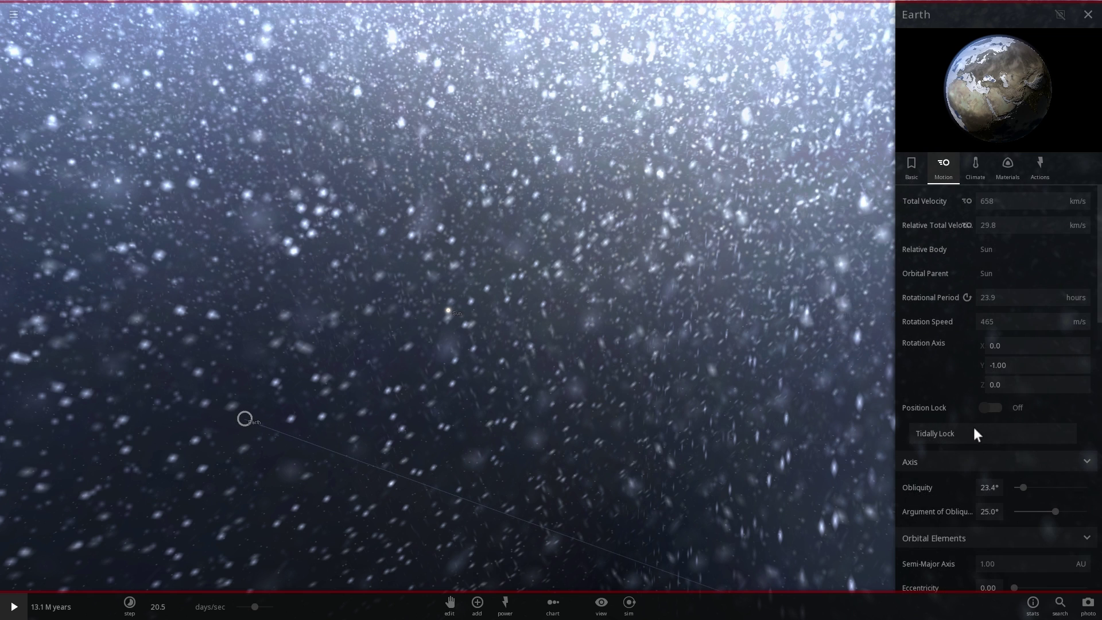
scroll(972, 436, down, 3)
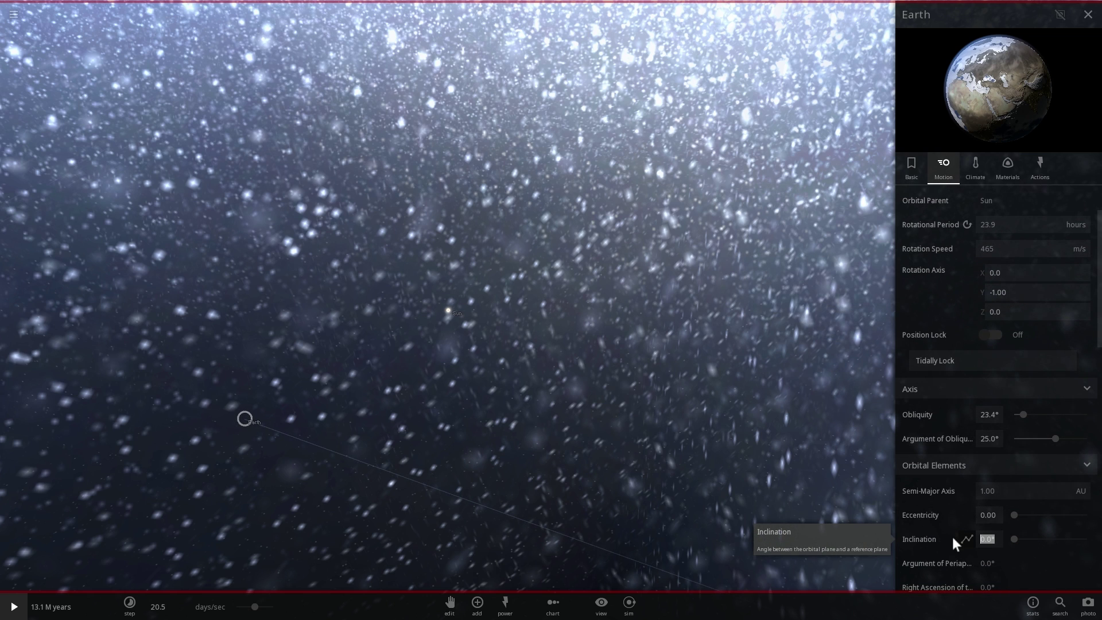
text(85)
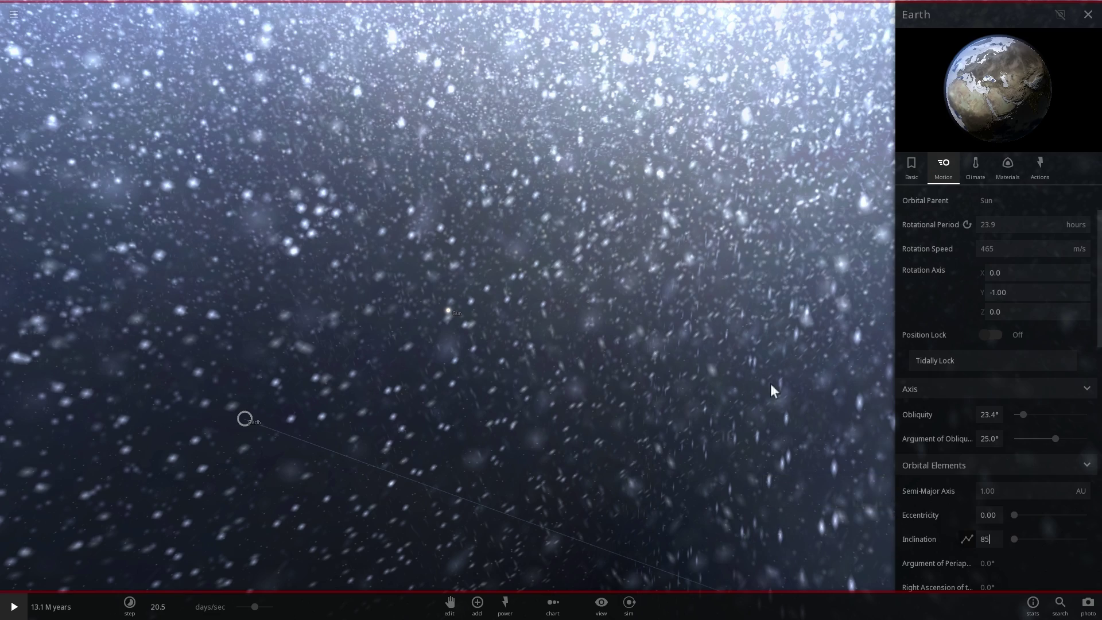
key(Return)
- Select the Sun and check its alignment with Sagittarius A relative to Earth's tilted orbit
drag(611, 356, 619, 309)
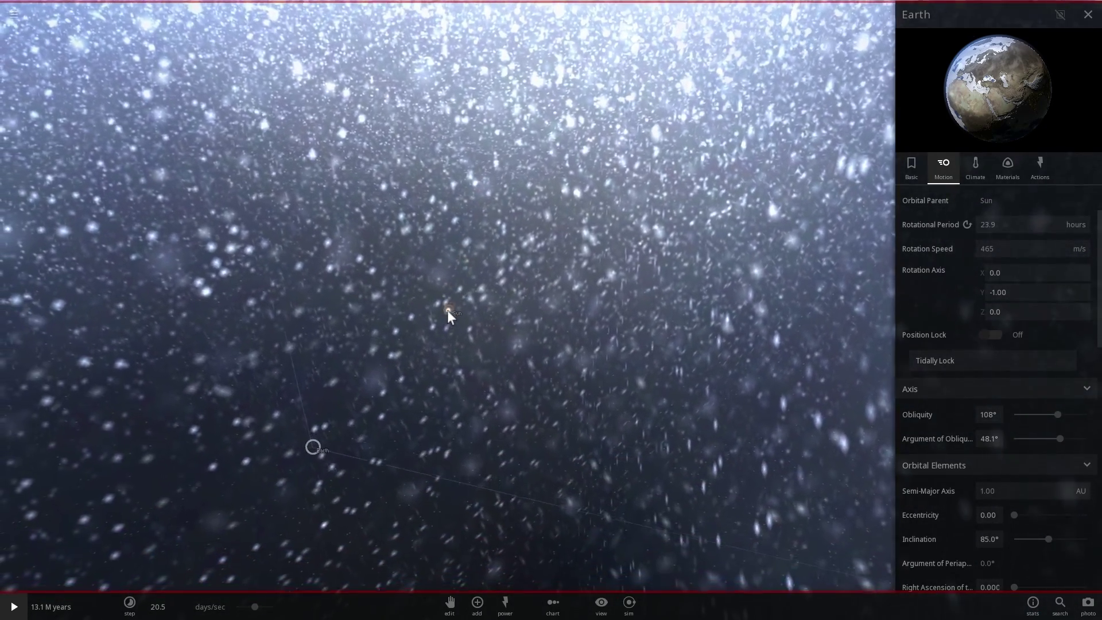
click(448, 312)
drag(457, 284, 508, 254)
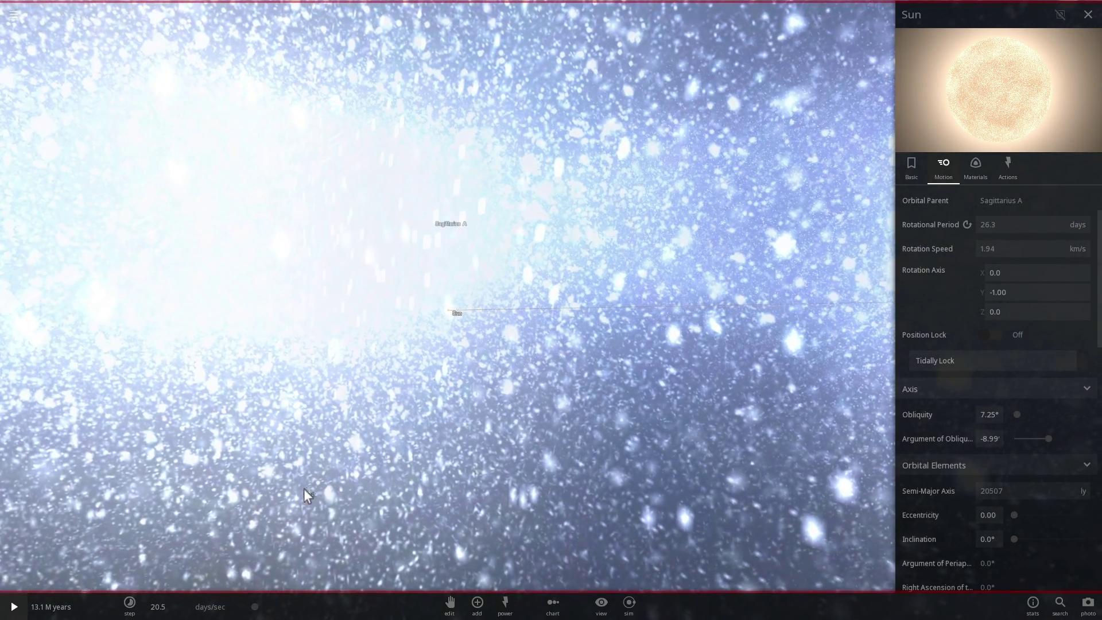
- Reselect Earth and set its mean anomaly to 213° and the right ascension of its ascending node to 65.2°
click(299, 492)
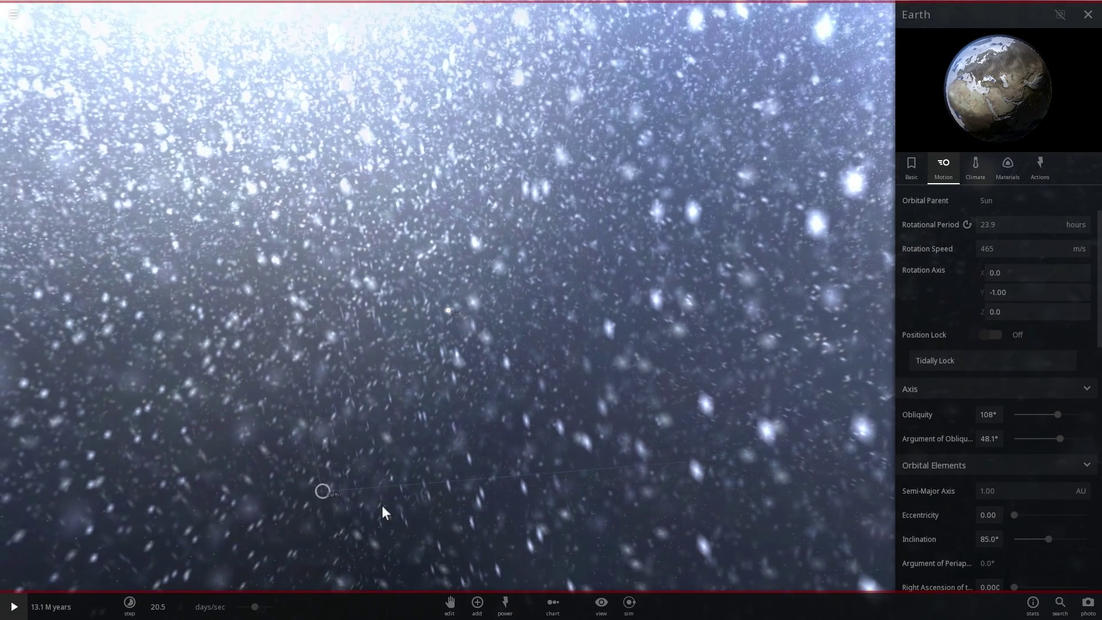
scroll(1003, 517, down, 3)
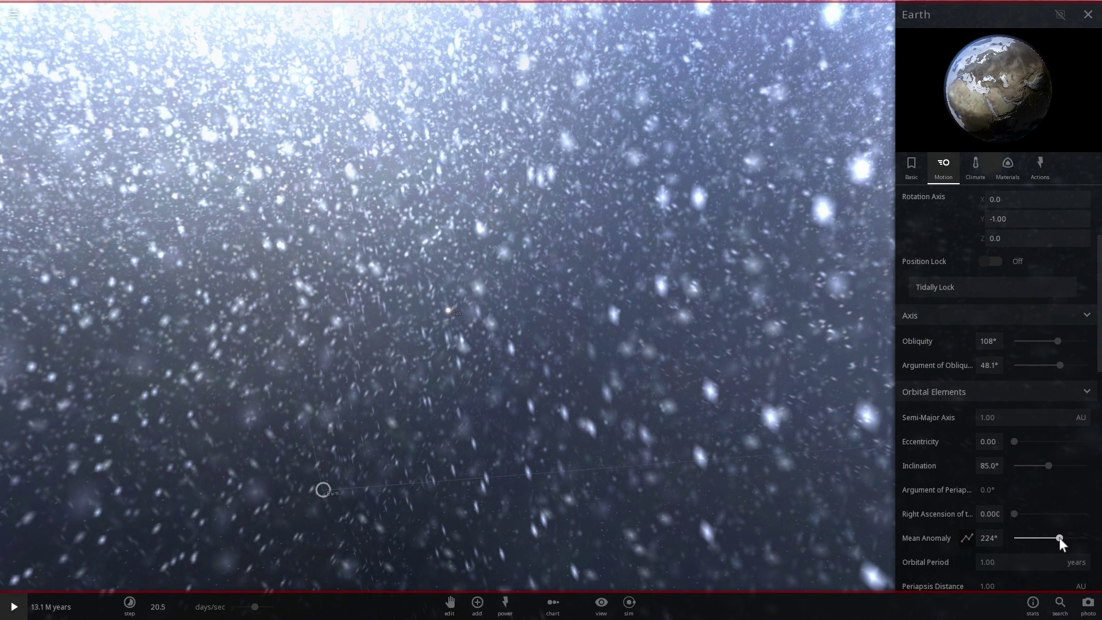
drag(1059, 538, 1029, 515)
right_drag(715, 367, 716, 336)
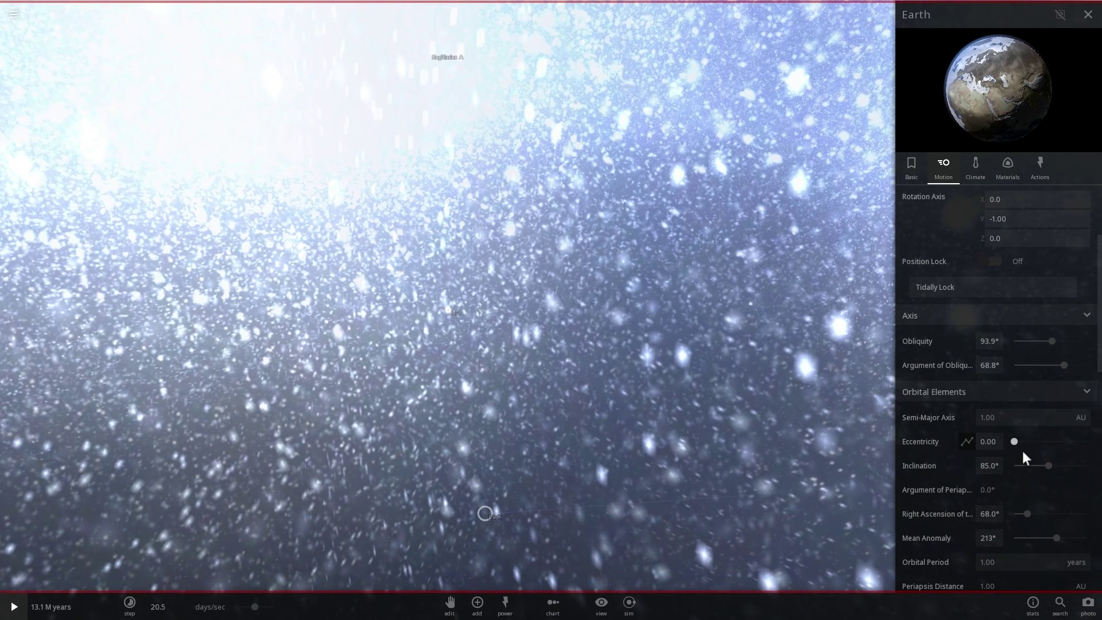
drag(1030, 512, 1028, 508)
- Resume the simulation and observe Earth moving along its inclined orbit around the Sun
drag(710, 364, 488, 333)
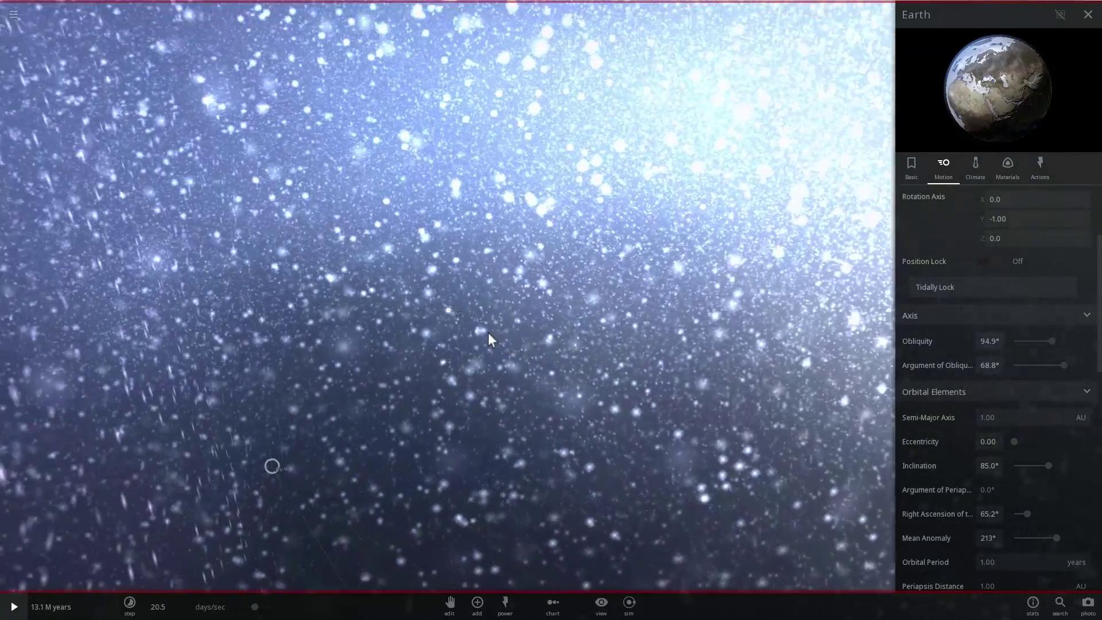
key(space)
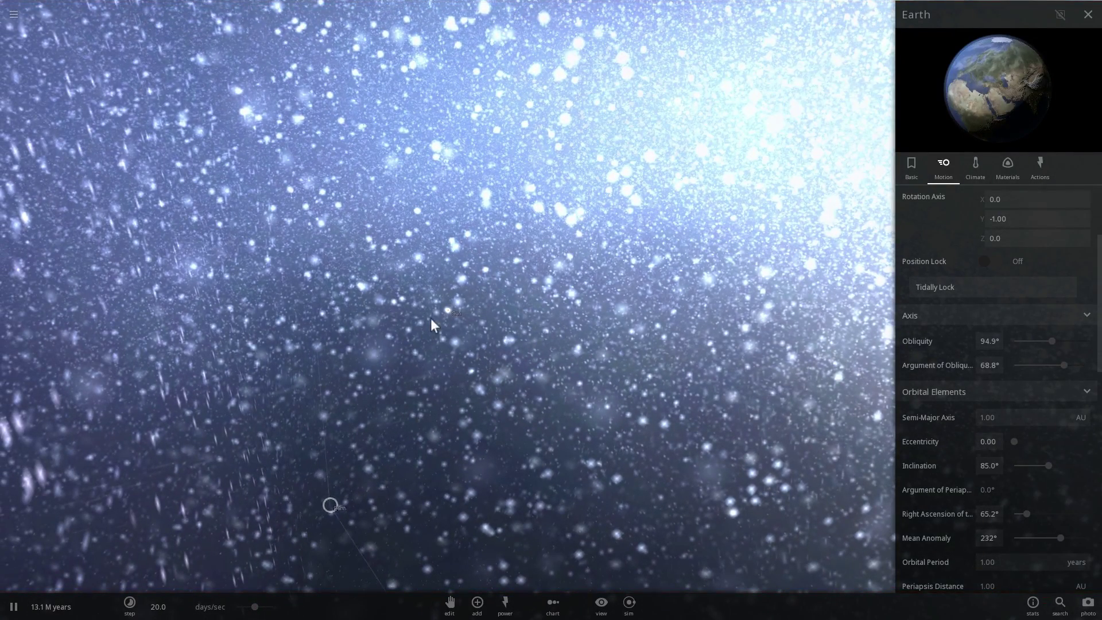
drag(454, 342, 429, 360)
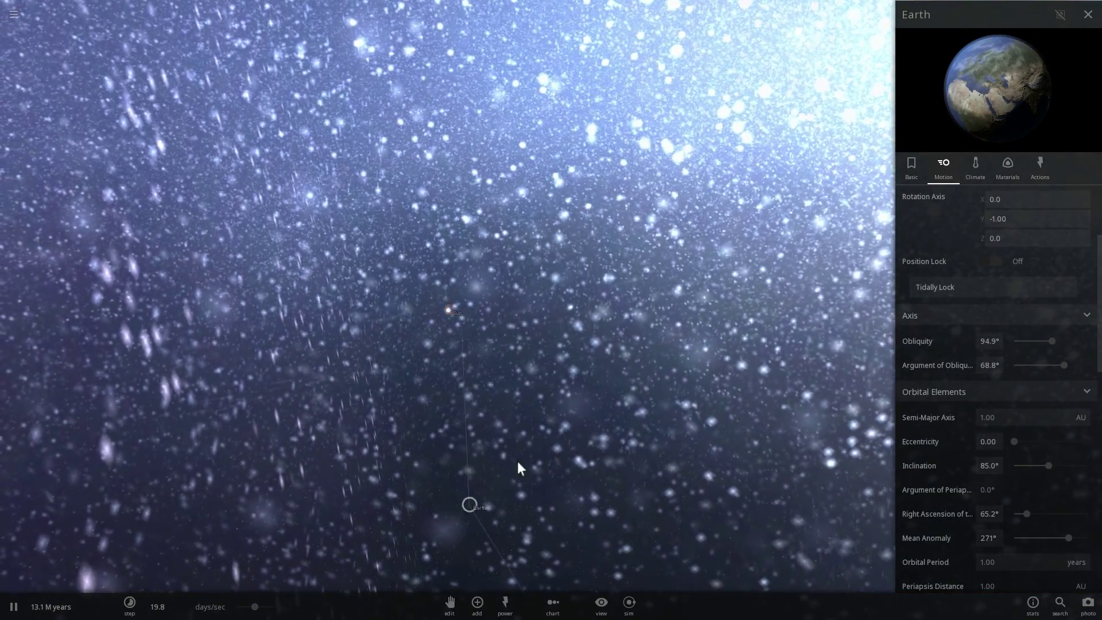
- Pause the simulation and place Venus about 110 million km from the Sun, plus Mercury on a smaller orbit
drag(518, 460, 676, 432)
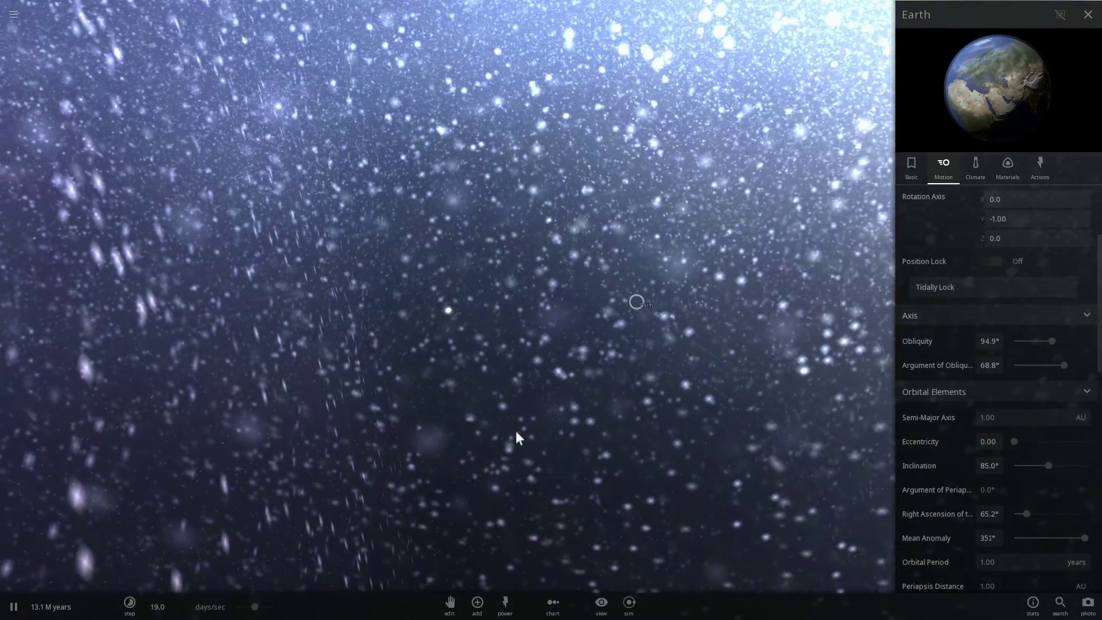
key(space)
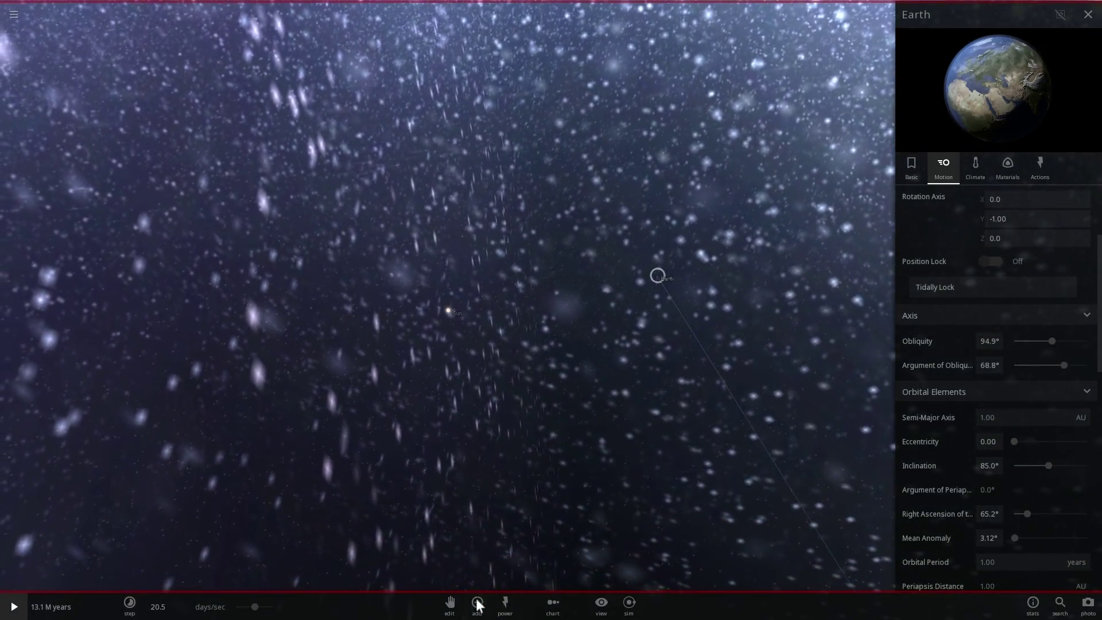
click(477, 602)
click(596, 551)
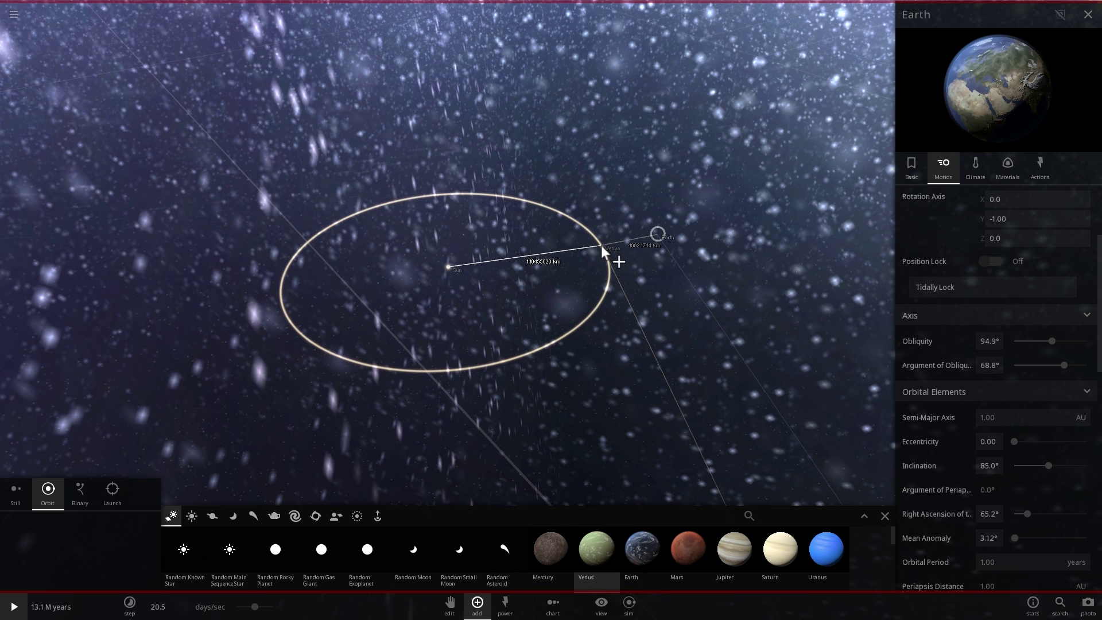
click(601, 245)
click(542, 557)
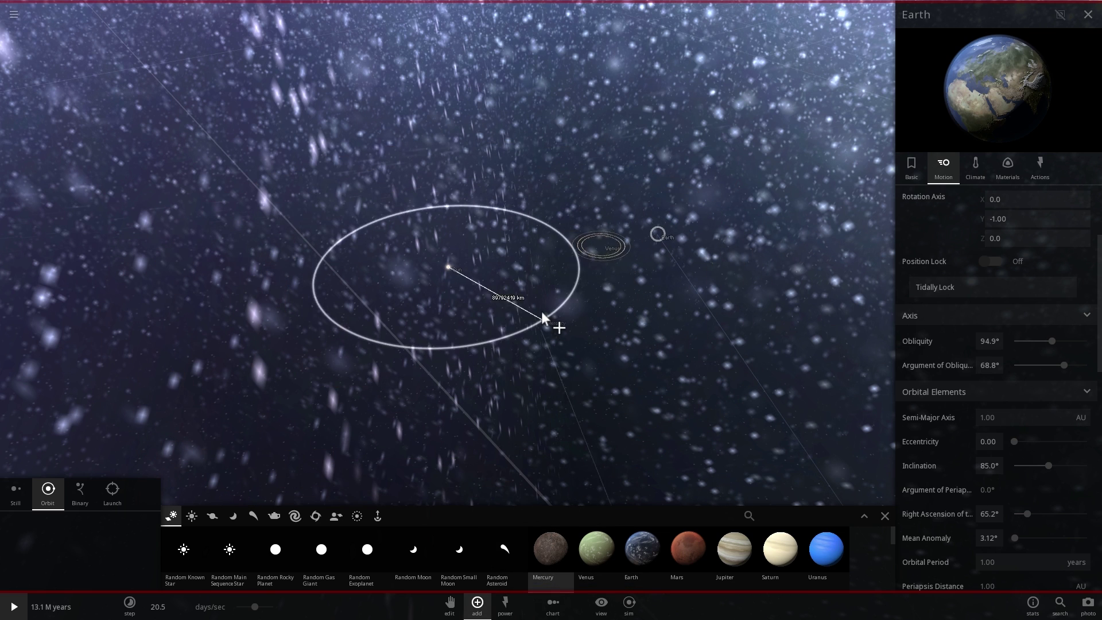
click(532, 259)
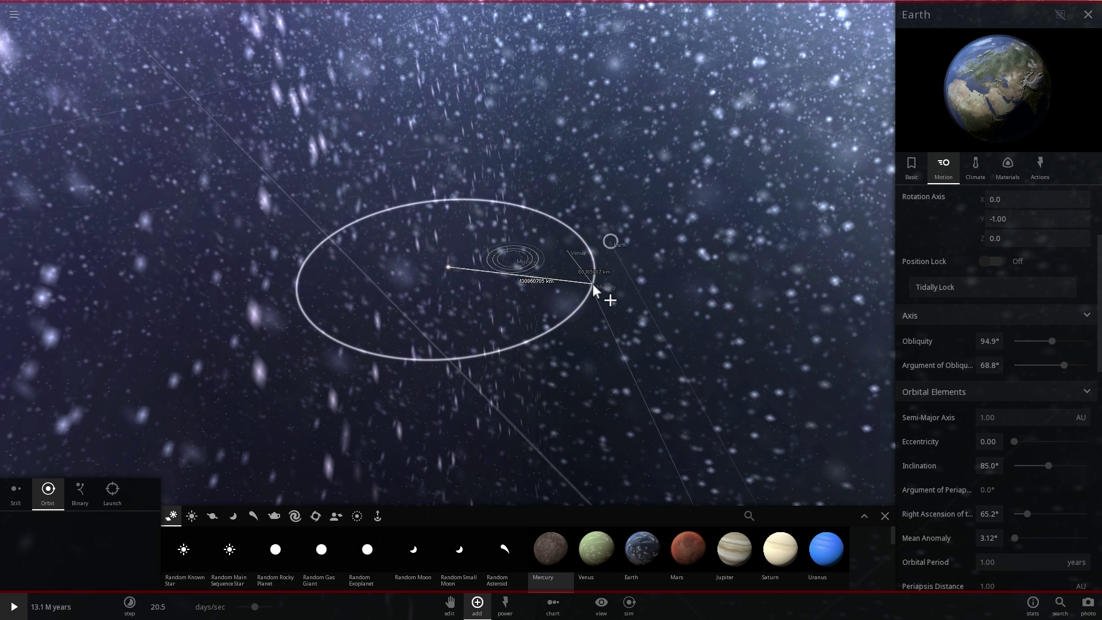
- Add Mars about 1.8 AU and Jupiter about 3 AU from the Sun as orbiting bodies
click(687, 550)
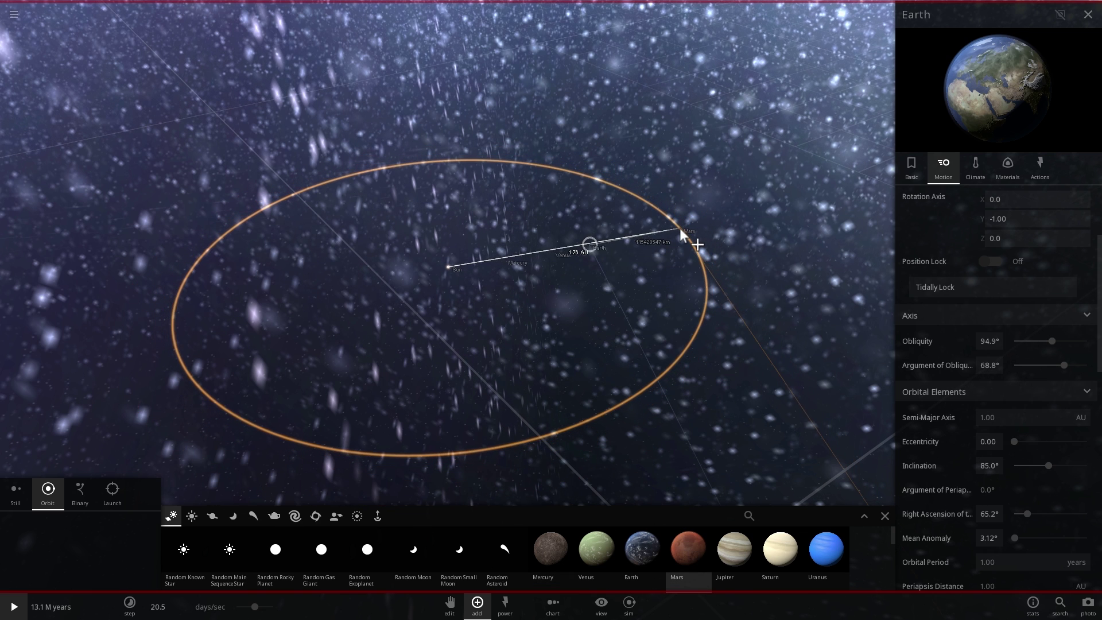
click(679, 228)
click(735, 546)
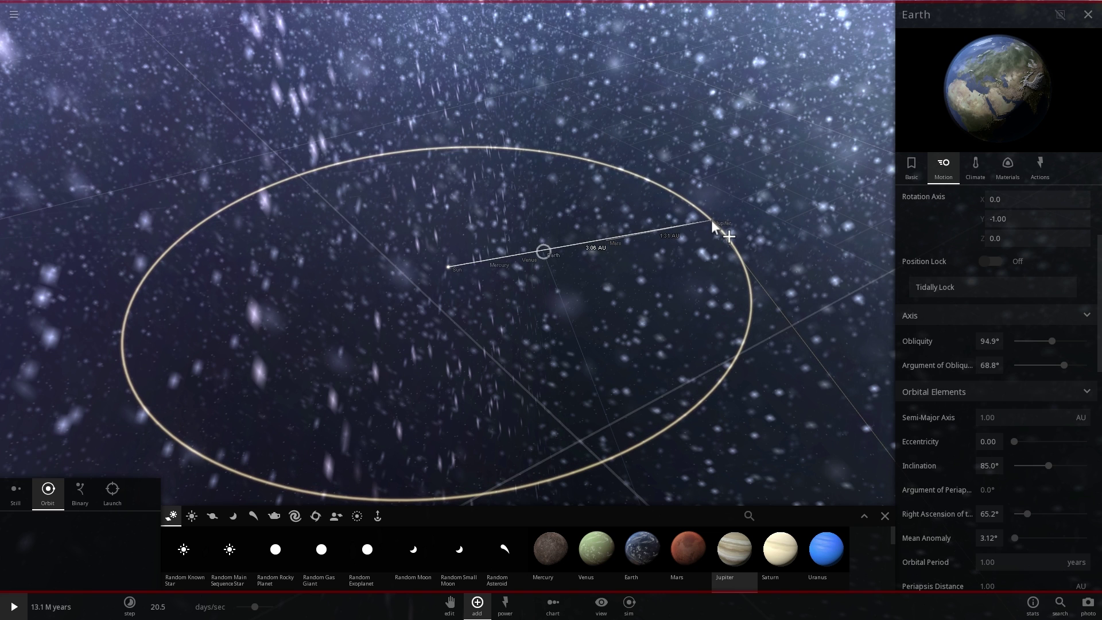
click(702, 219)
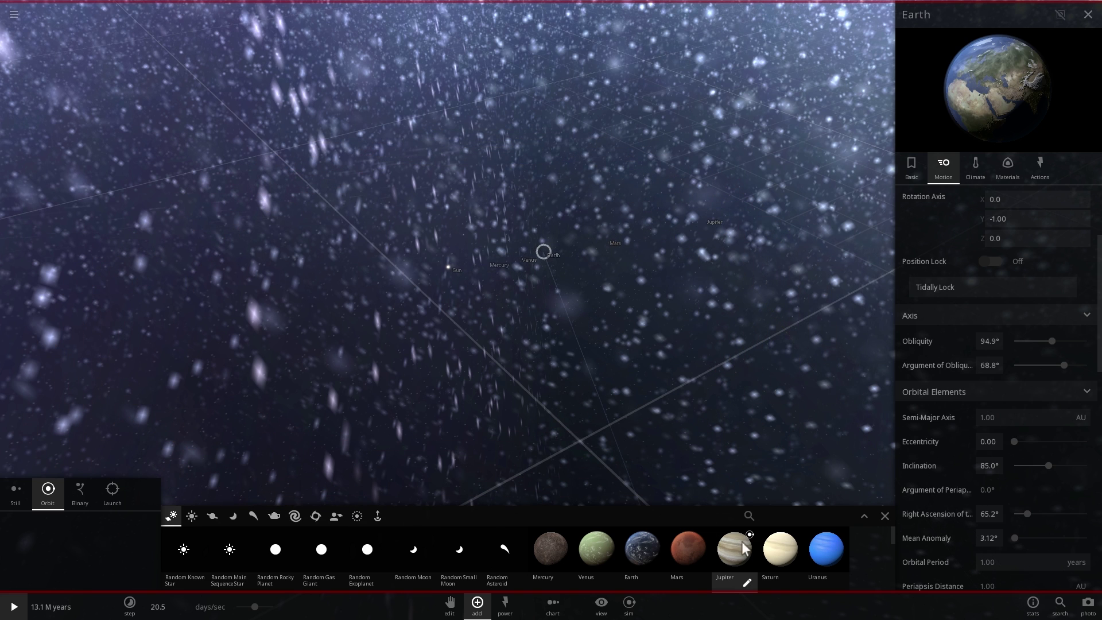
- Place Saturn about 5 AU and Uranus about 6.3 AU from the Sun as orbiting bodies
click(780, 550)
click(810, 201)
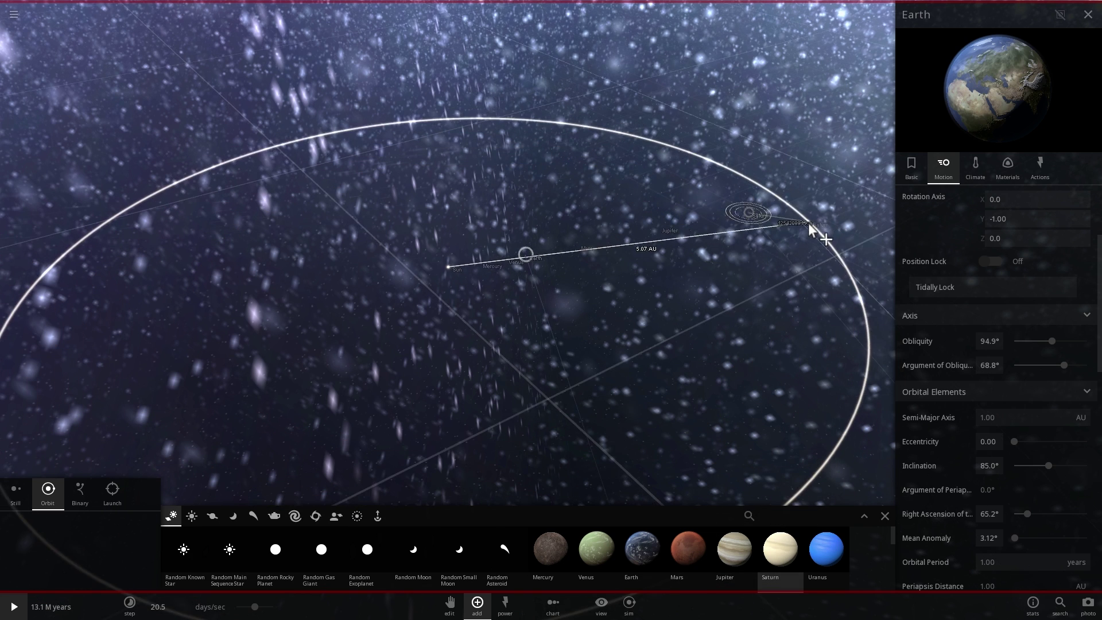
click(827, 548)
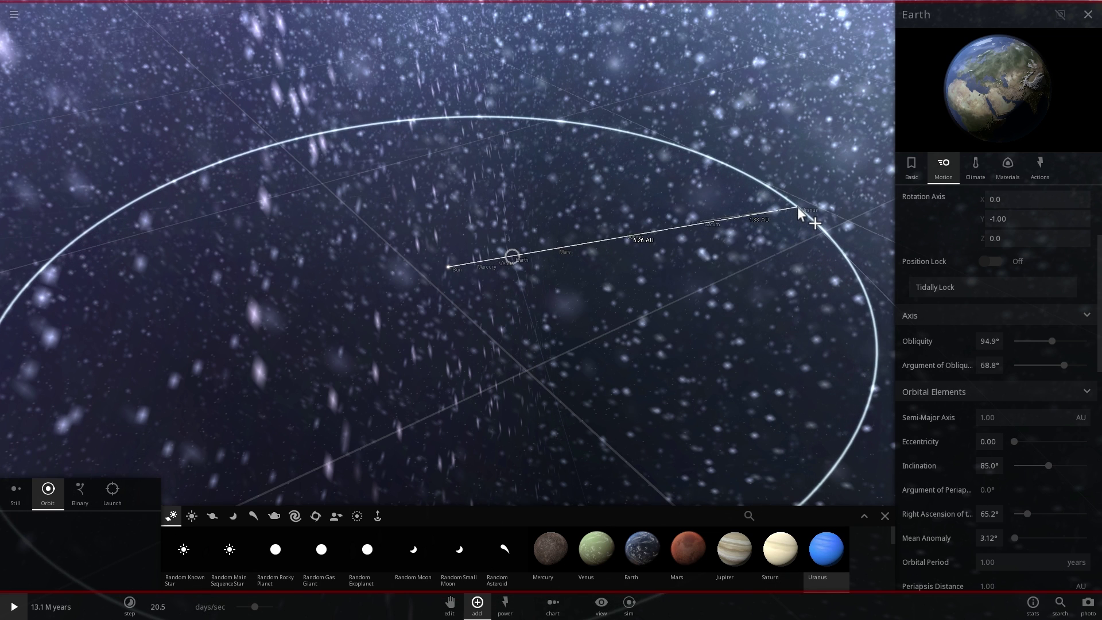
click(797, 207)
- Add Neptune on an orbit about 9 AU from the Sun, and close Earth's properties and the object library
click(541, 563)
scroll(541, 565, down, 5)
click(184, 549)
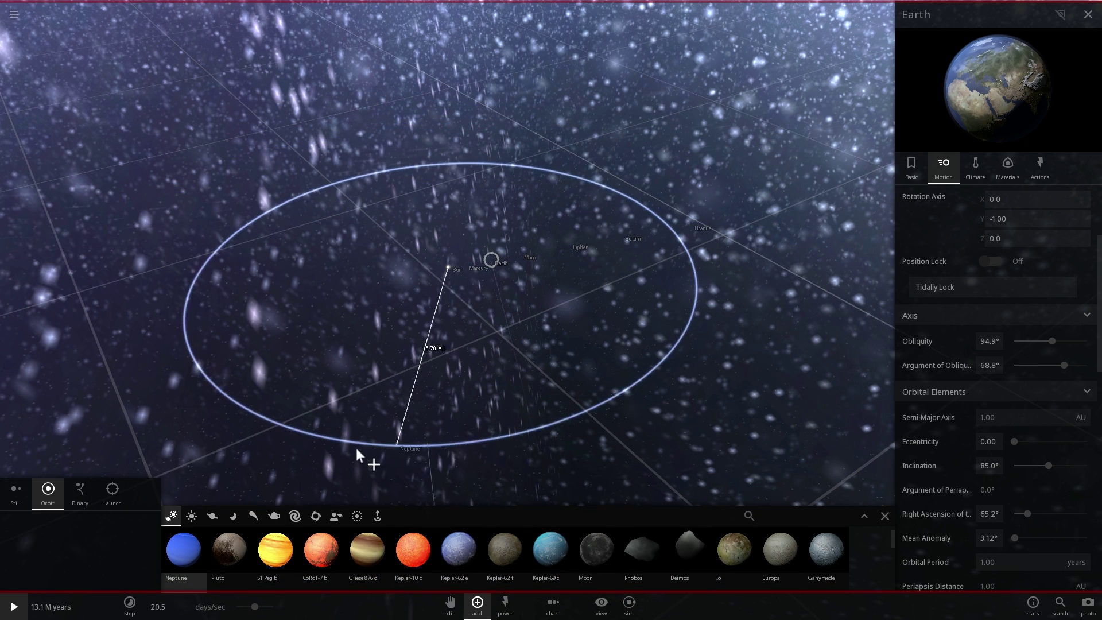
mouse_move(196, 537)
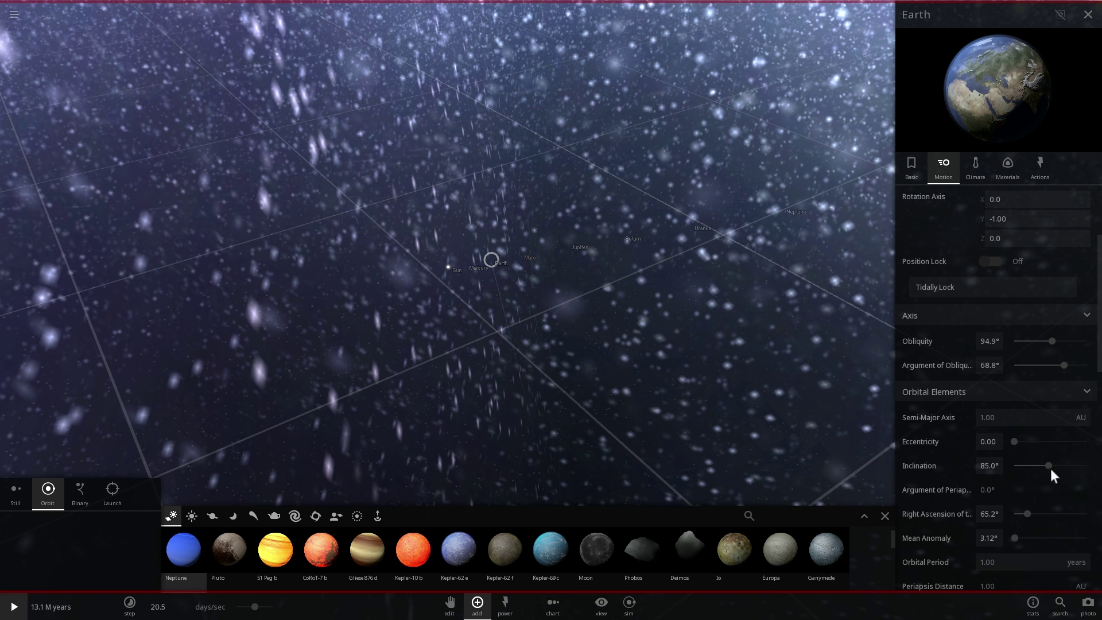
click(1088, 14)
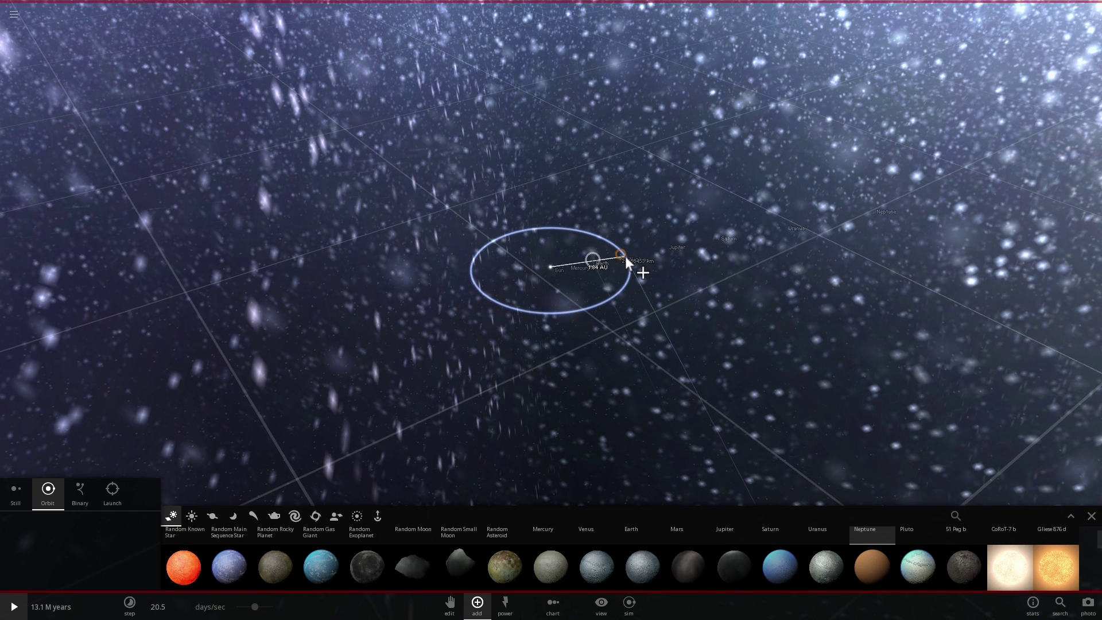
click(622, 275)
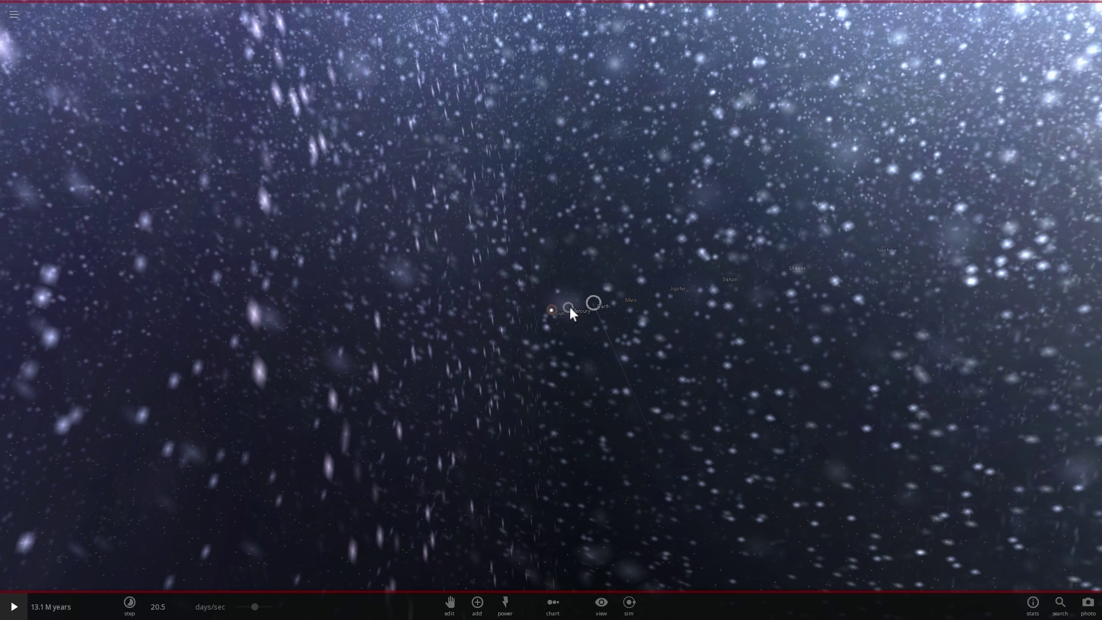
- Select Mercury and set its orbital inclination to 90°
click(569, 306)
click(1056, 278)
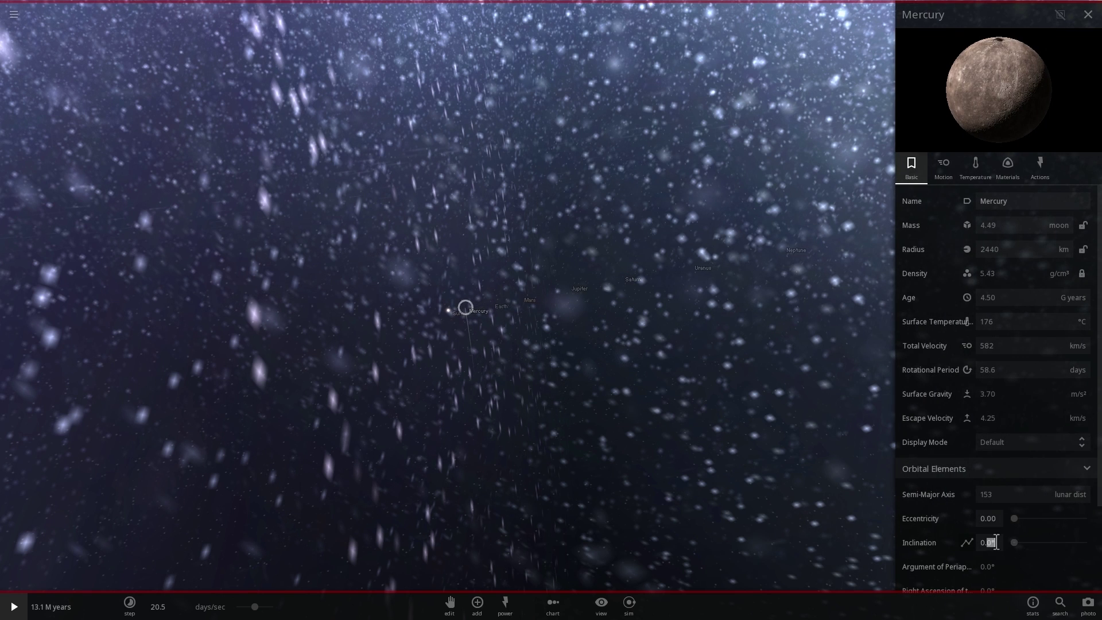
text(90)
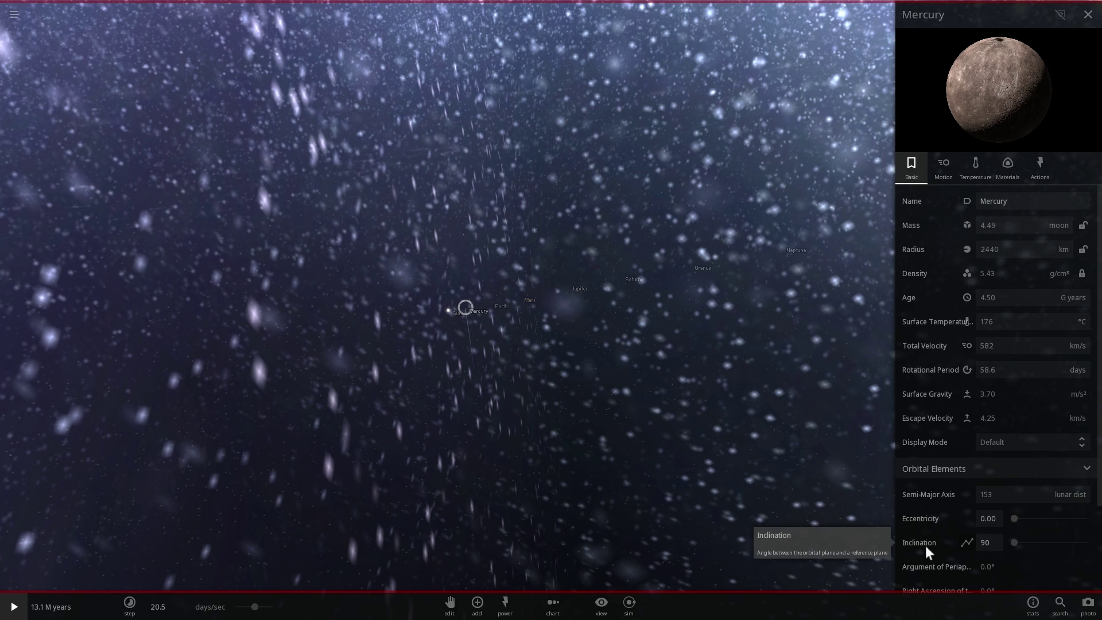
key(Return)
drag(654, 423, 687, 413)
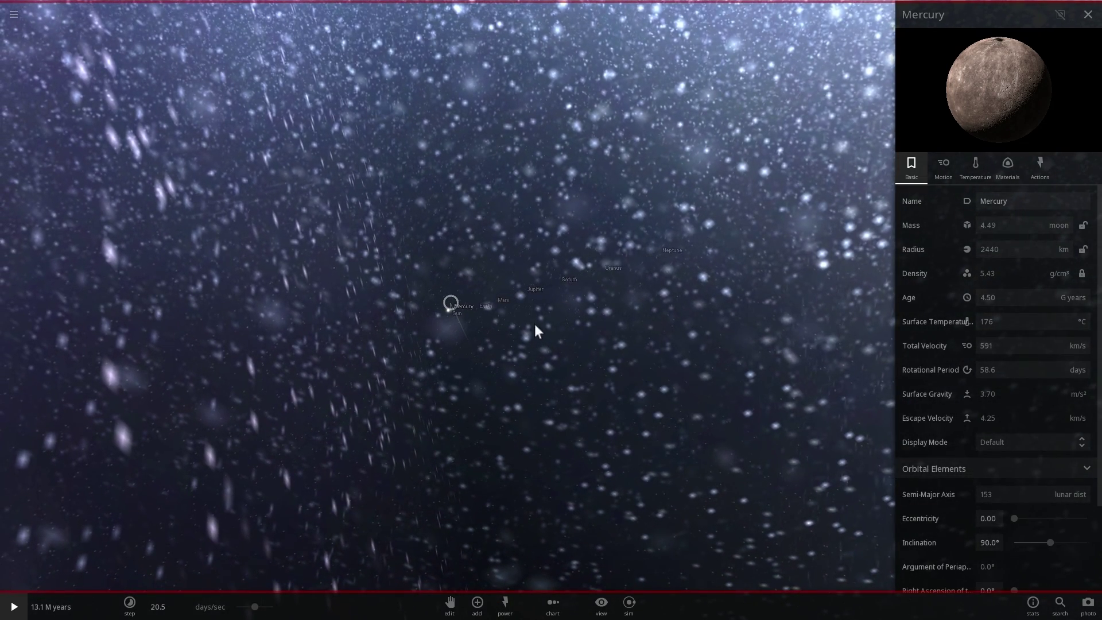
- Set Neptune's orbital inclination to 85° and the right ascension of its ascending node to 65°
click(498, 297)
scroll(1027, 516, down, 2)
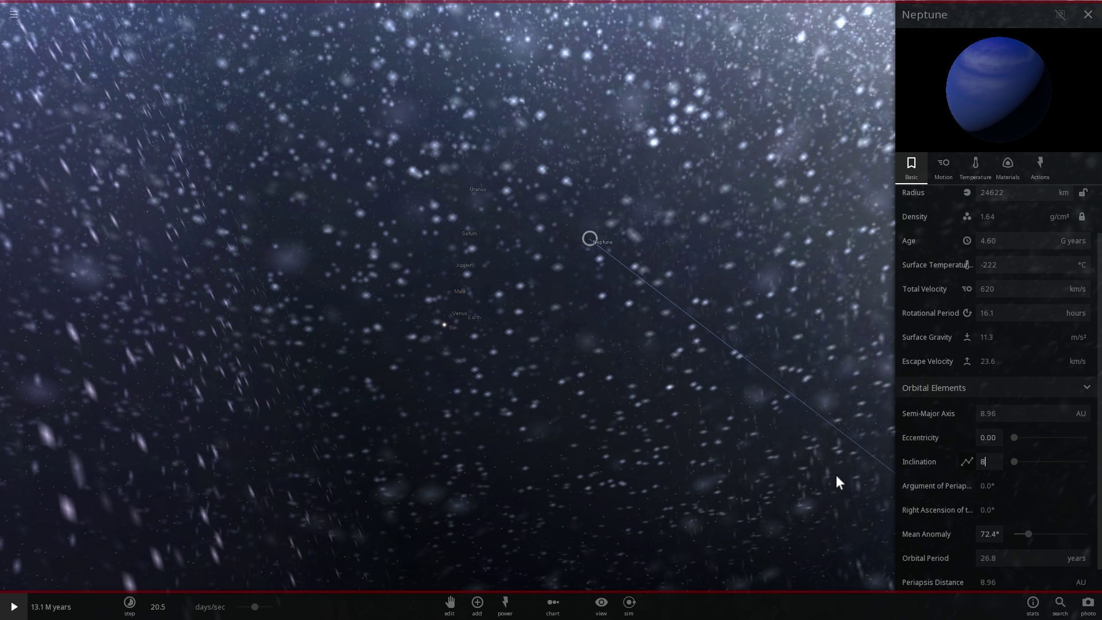
text(5)
key(Return)
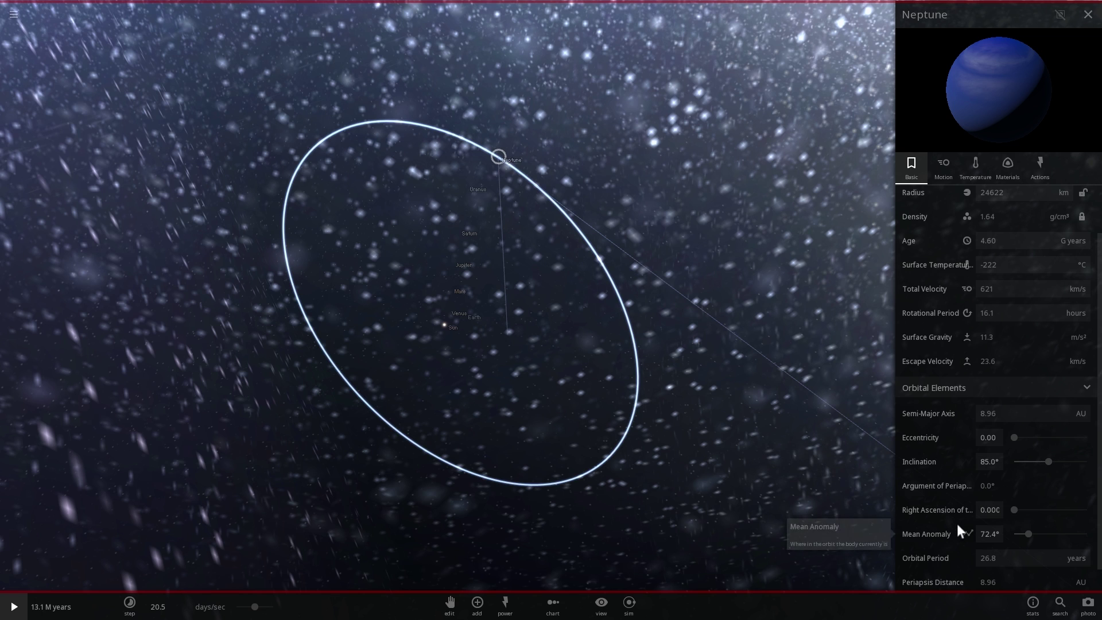
key(BackSpace)
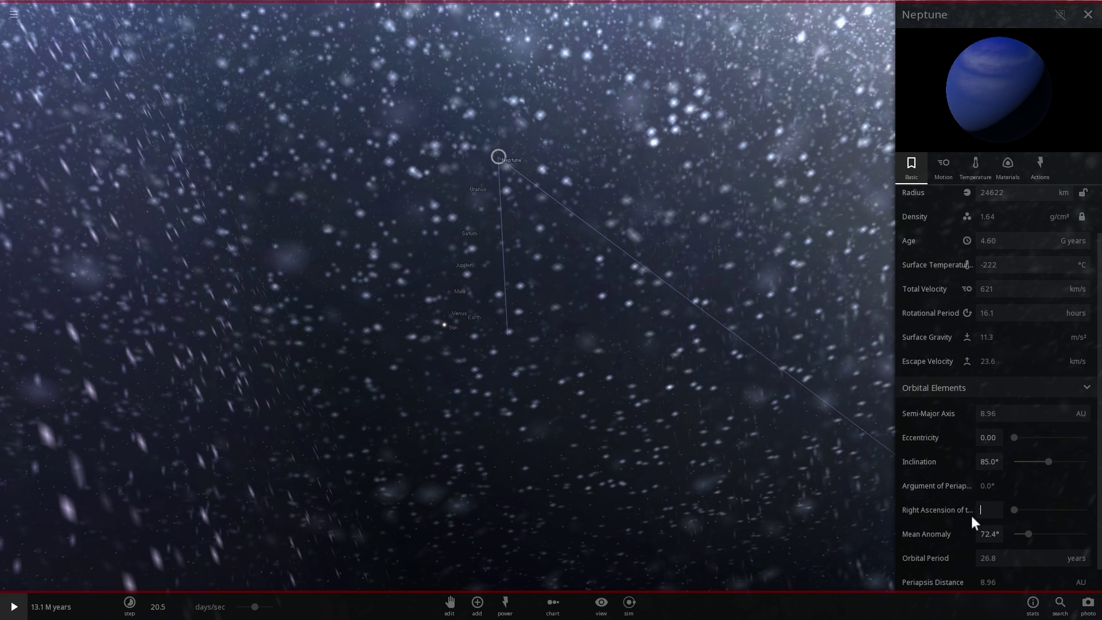
text(65)
key(Return)
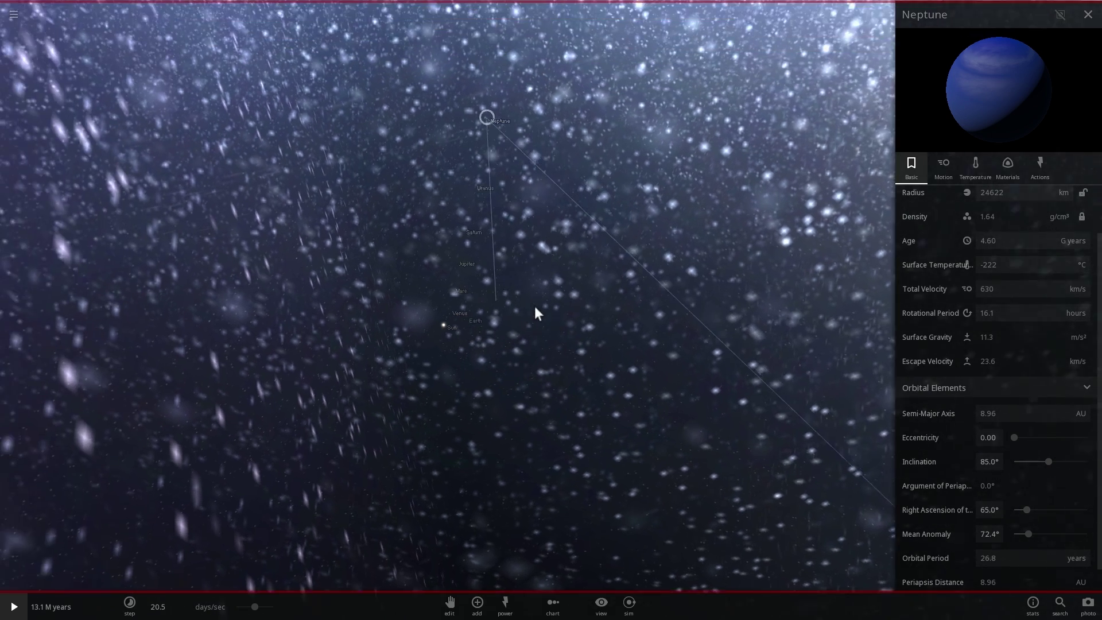
drag(535, 305, 526, 291)
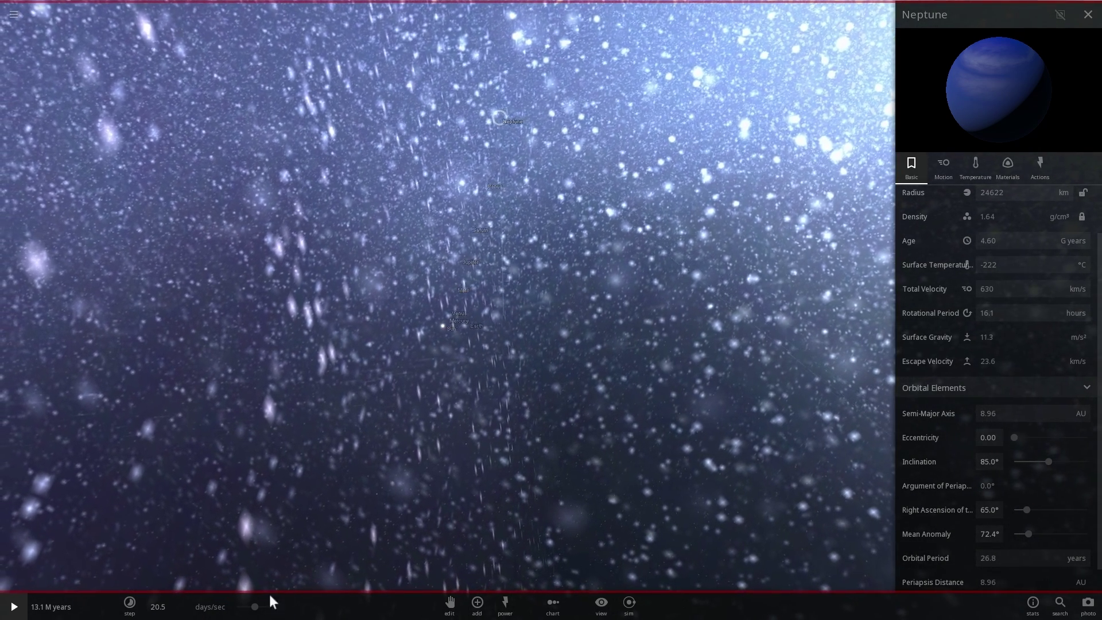
- Turn on trails for the bodies and run the simulation to trace the planets' paths around the Sun
key(space)
scroll(412, 414, up, 3)
drag(450, 398, 477, 338)
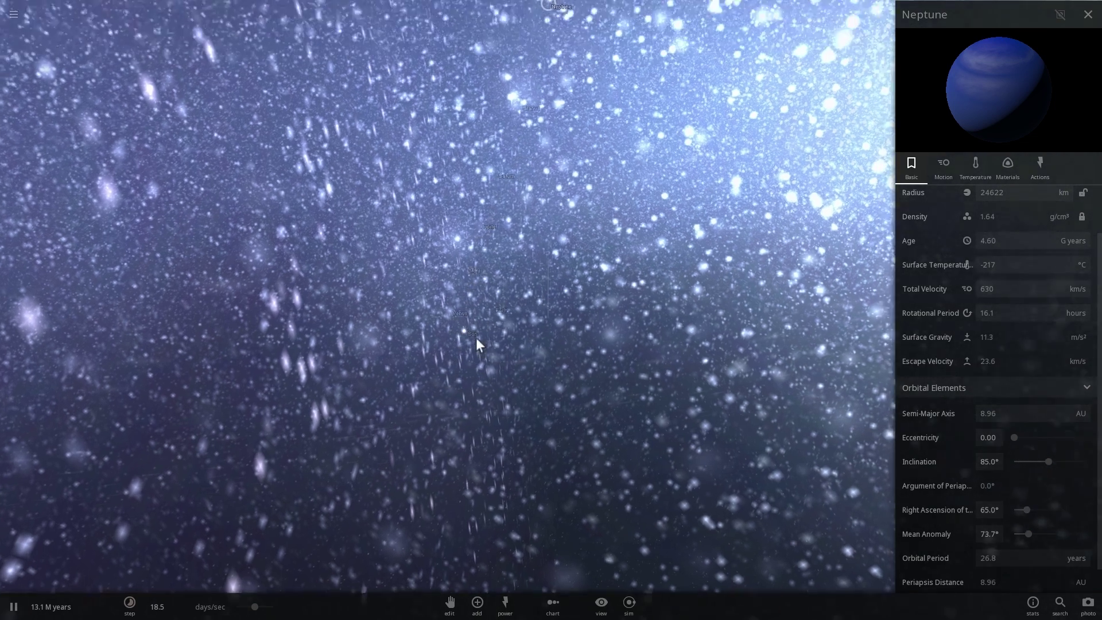
key(space)
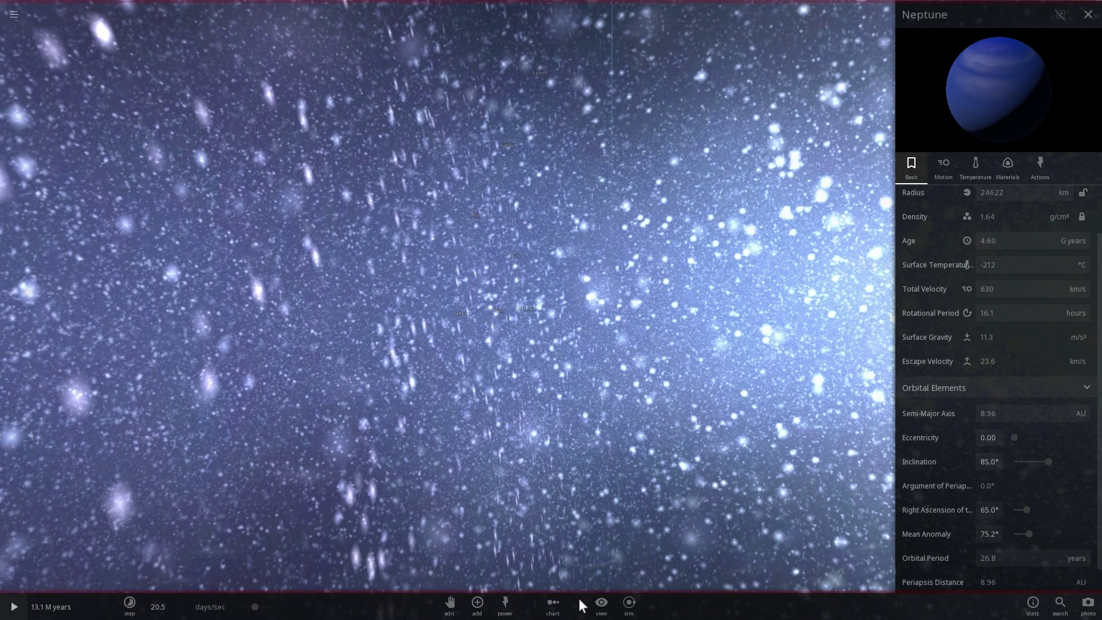
click(491, 574)
key(space)
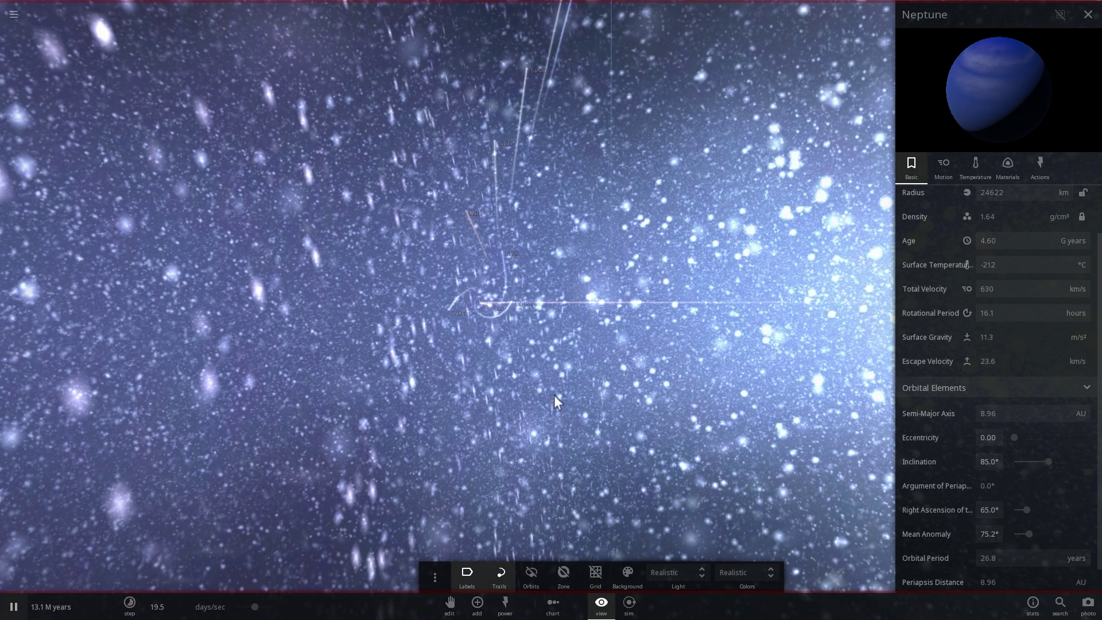
drag(533, 328, 512, 350)
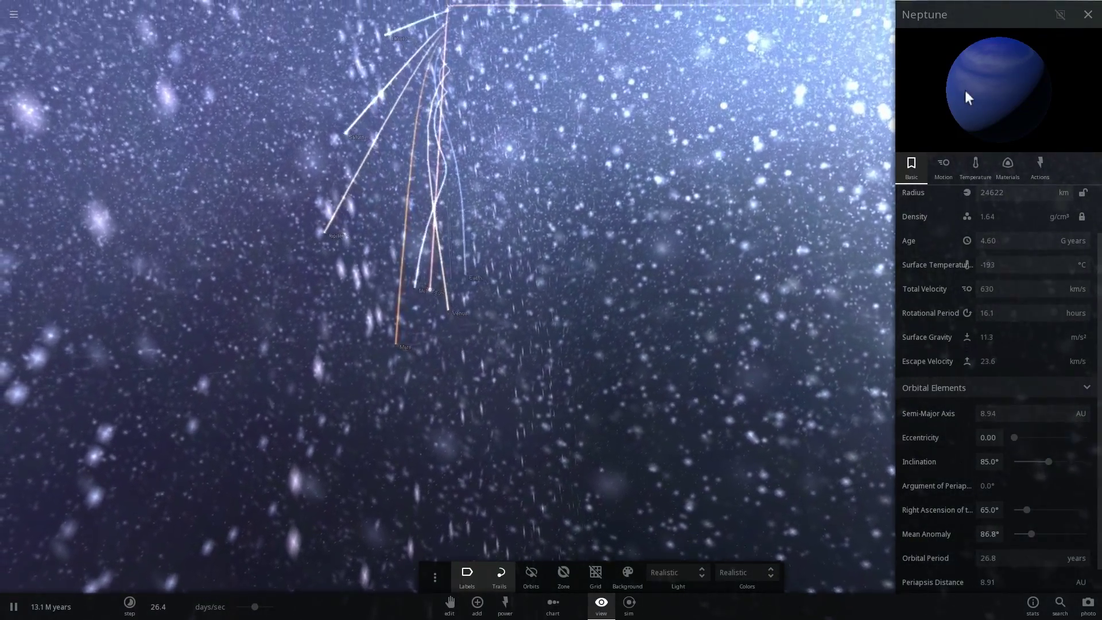
- Close Neptune's properties and examine the trails of the Sun and planets relative to Sagittarius A
click(1091, 21)
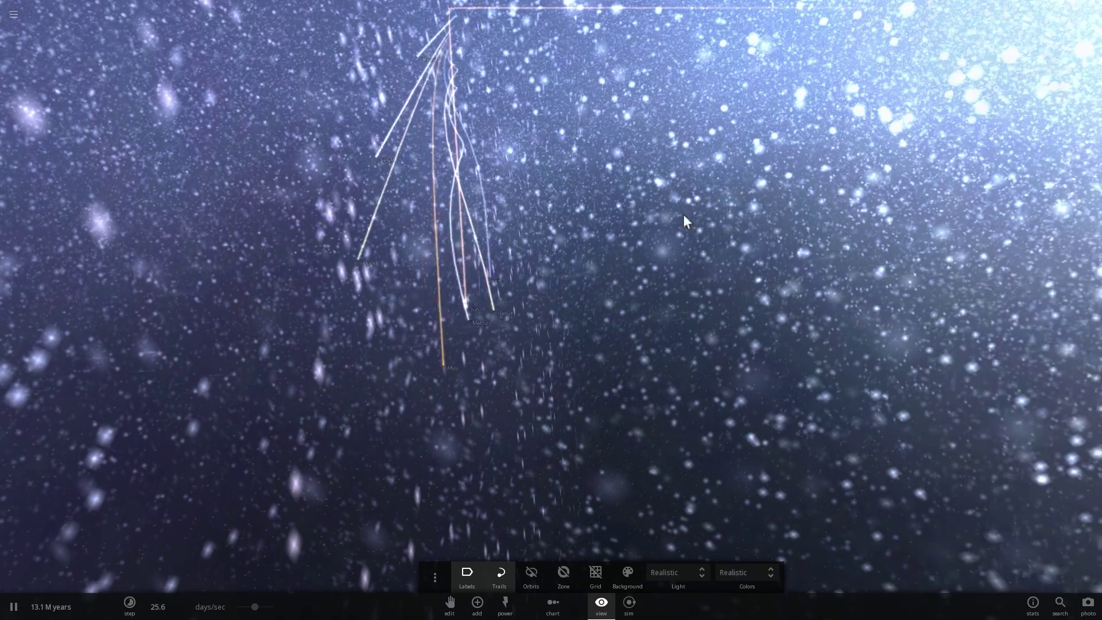
drag(584, 216, 584, 215)
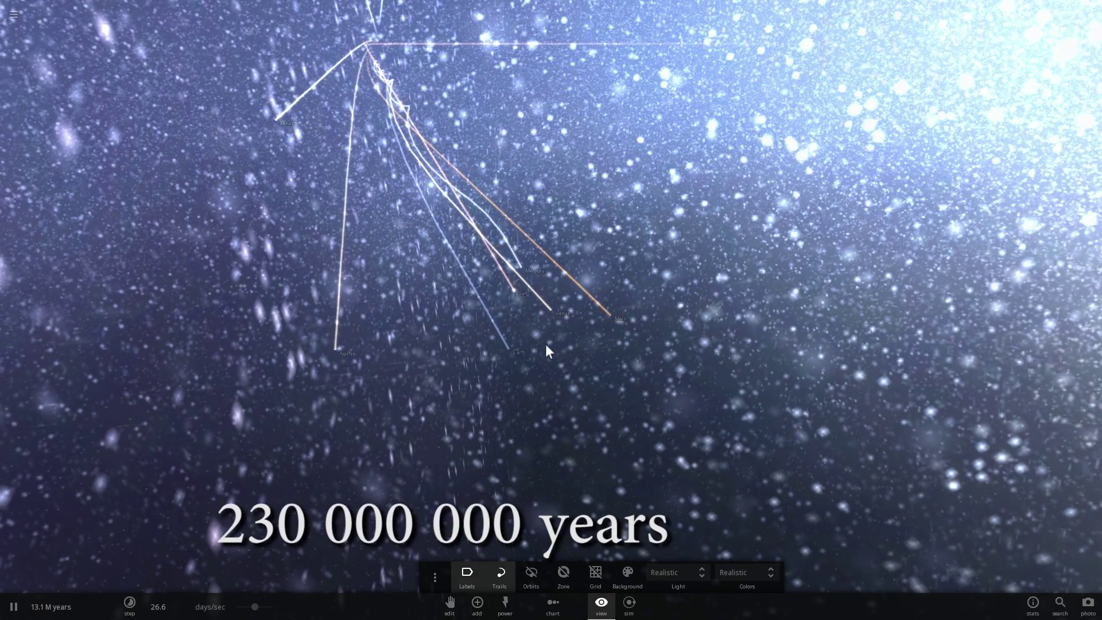
mouse_move(525, 368)
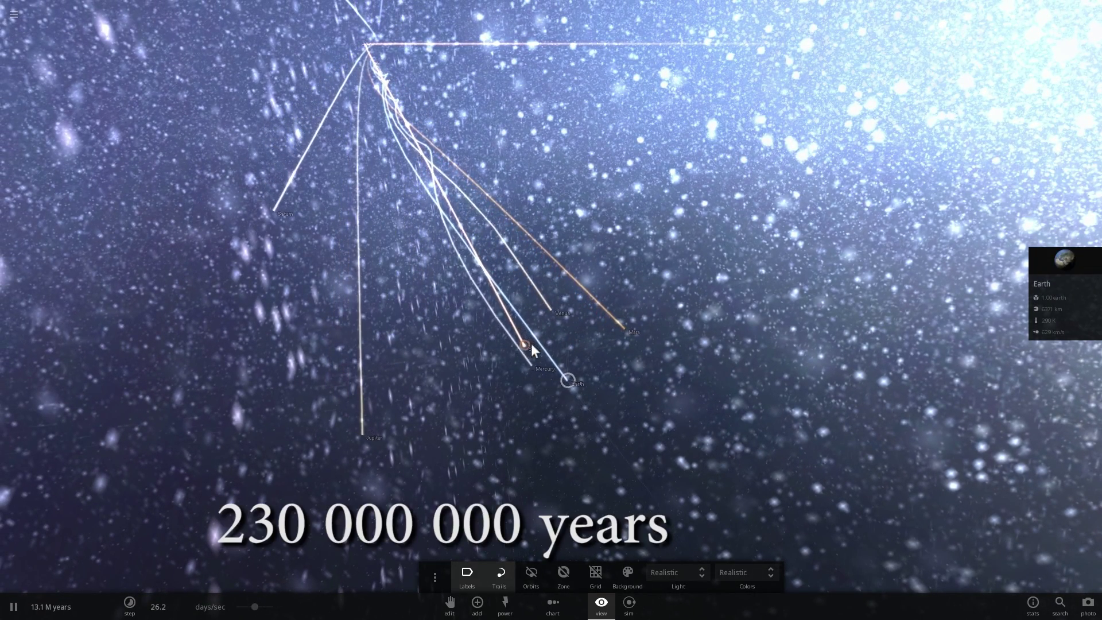
click(532, 345)
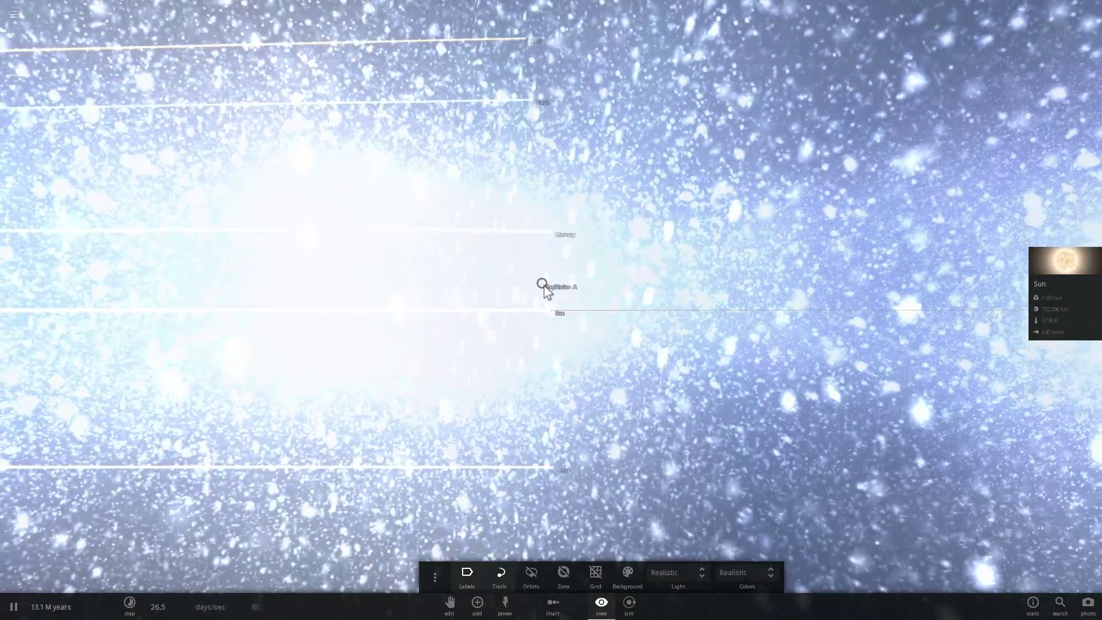
click(543, 284)
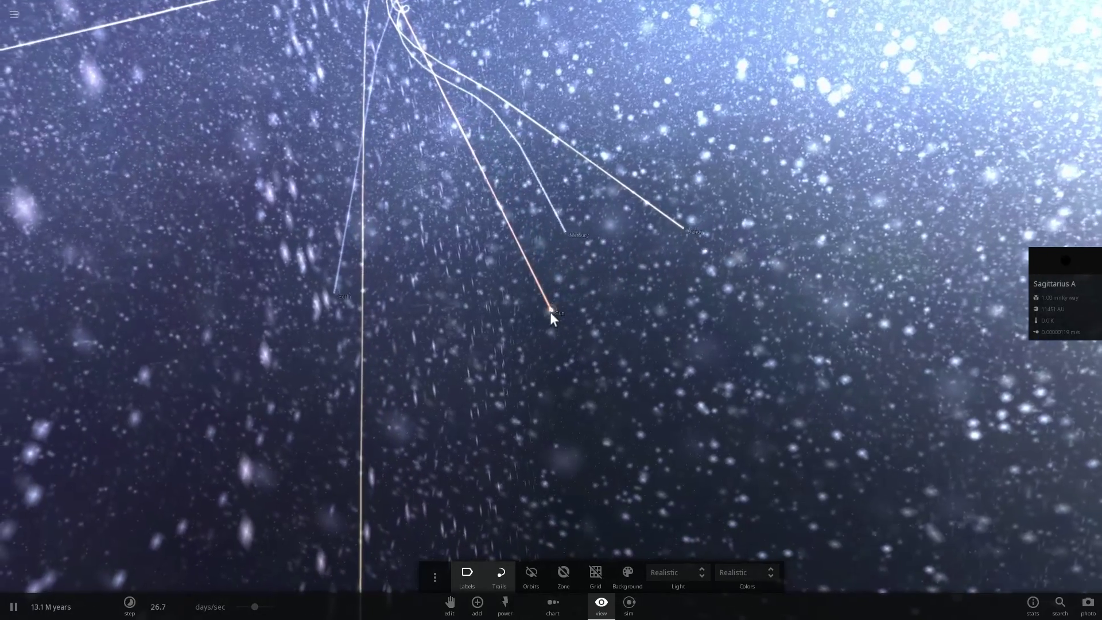
click(550, 312)
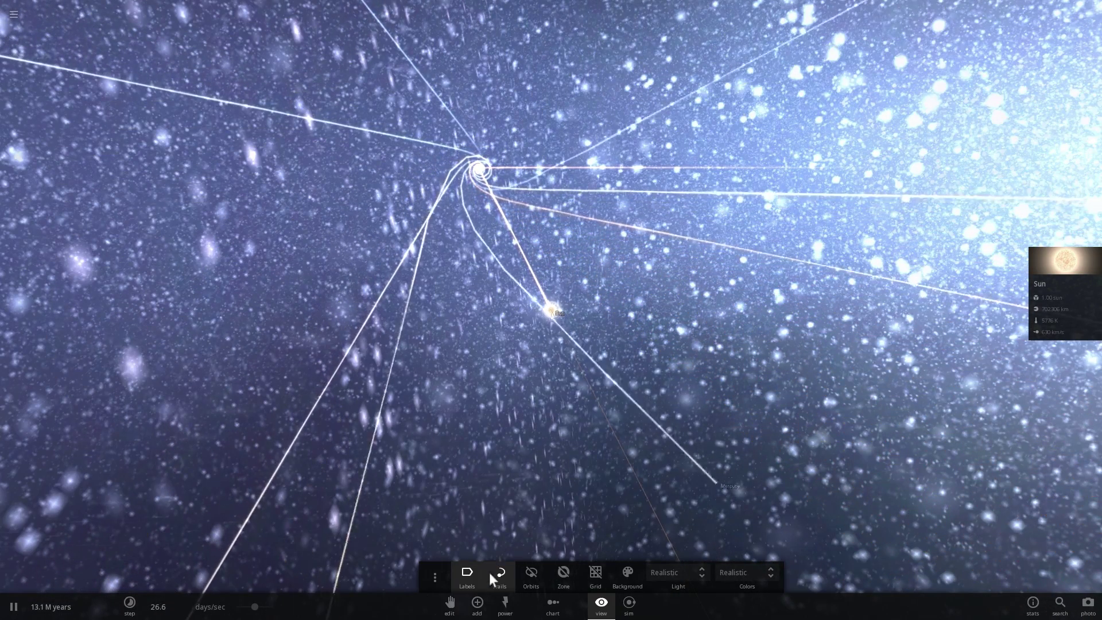
- Pause the simulation and try to move the Sun to a new position in edit mode
click(451, 609)
key(space)
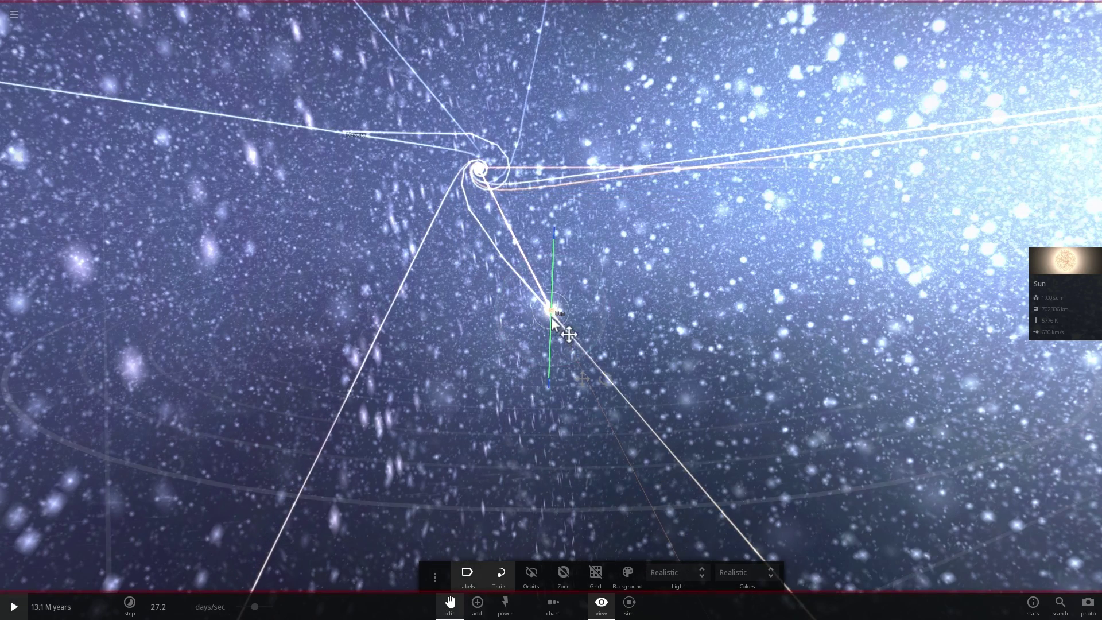
drag(561, 269, 540, 73)
drag(500, 430, 759, 264)
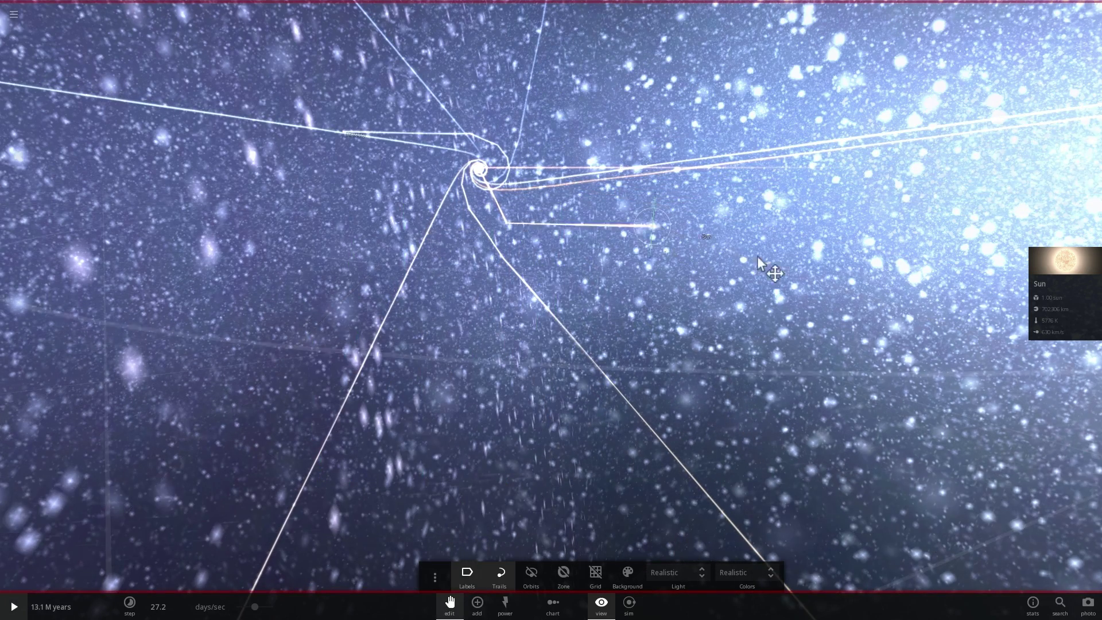
drag(399, 444, 590, 352)
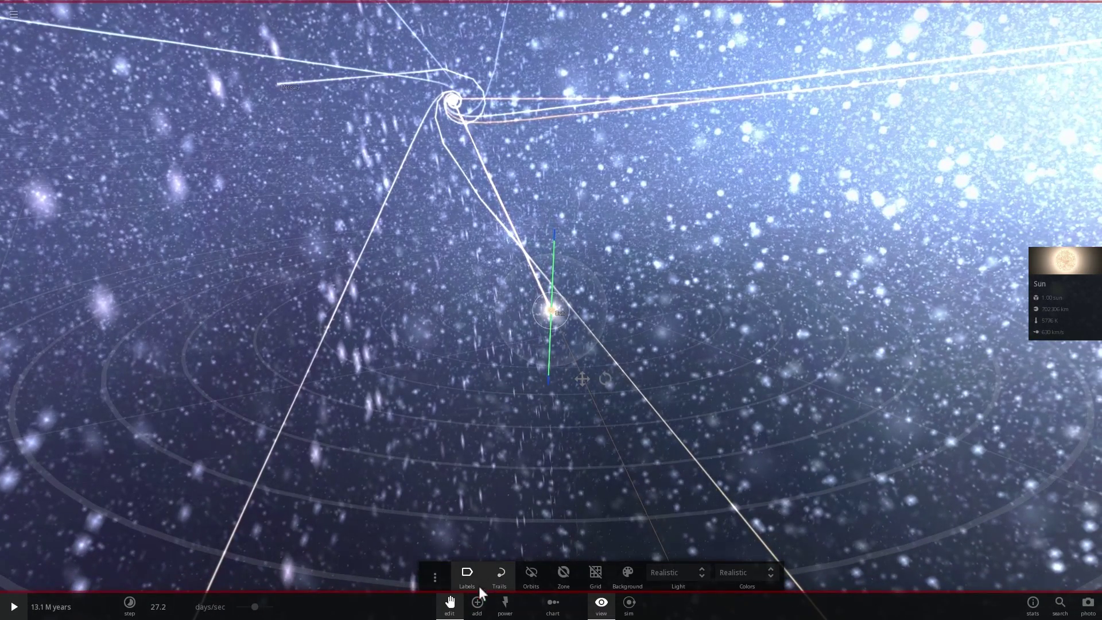
- Resume the simulation and examine the trails of the Sun and planets from several angles and distances
key(space)
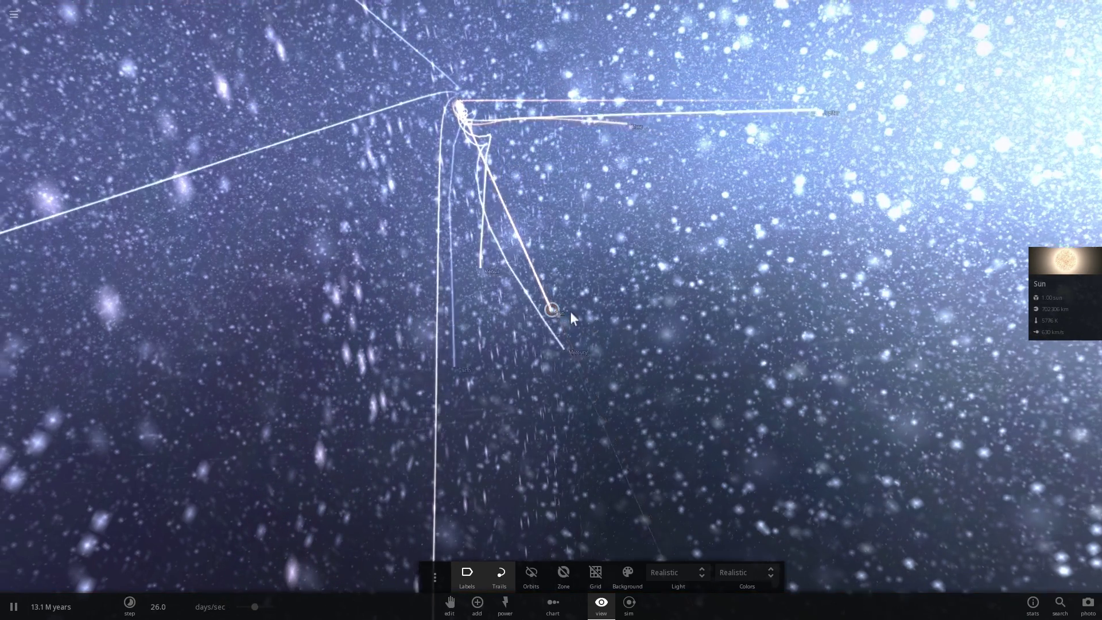
drag(571, 312, 398, 464)
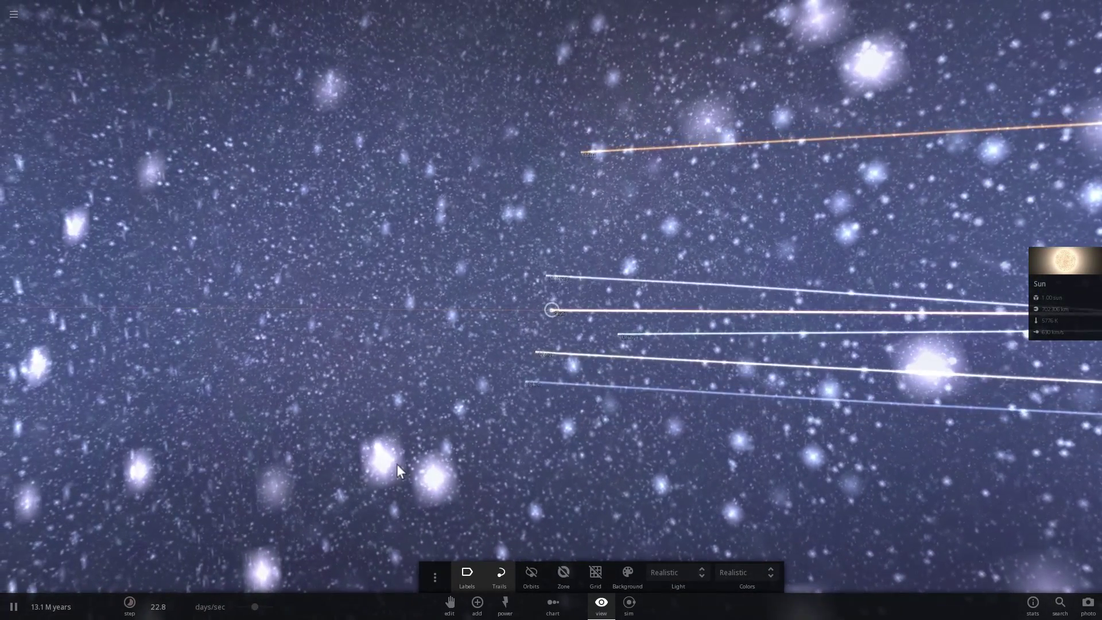
drag(381, 384, 549, 288)
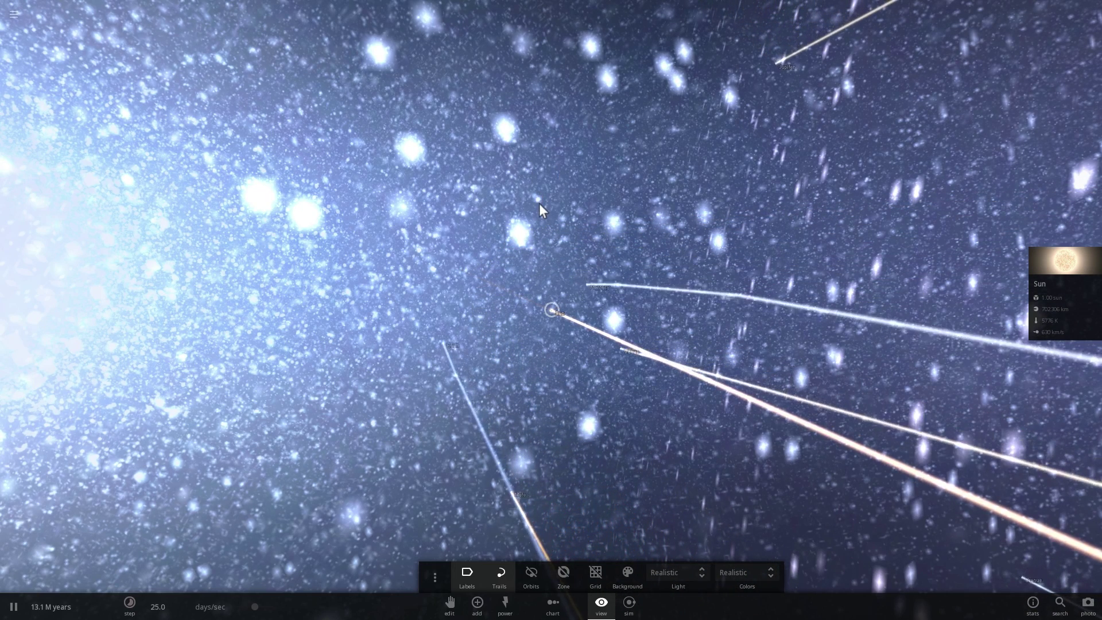
drag(540, 203, 597, 328)
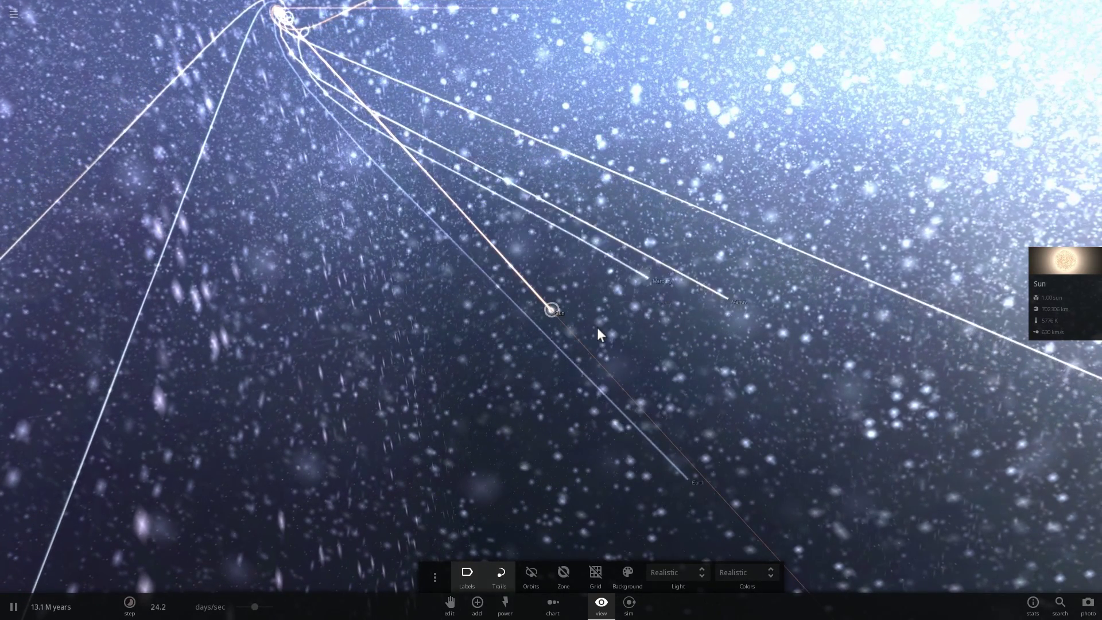
scroll(598, 326, up, 5)
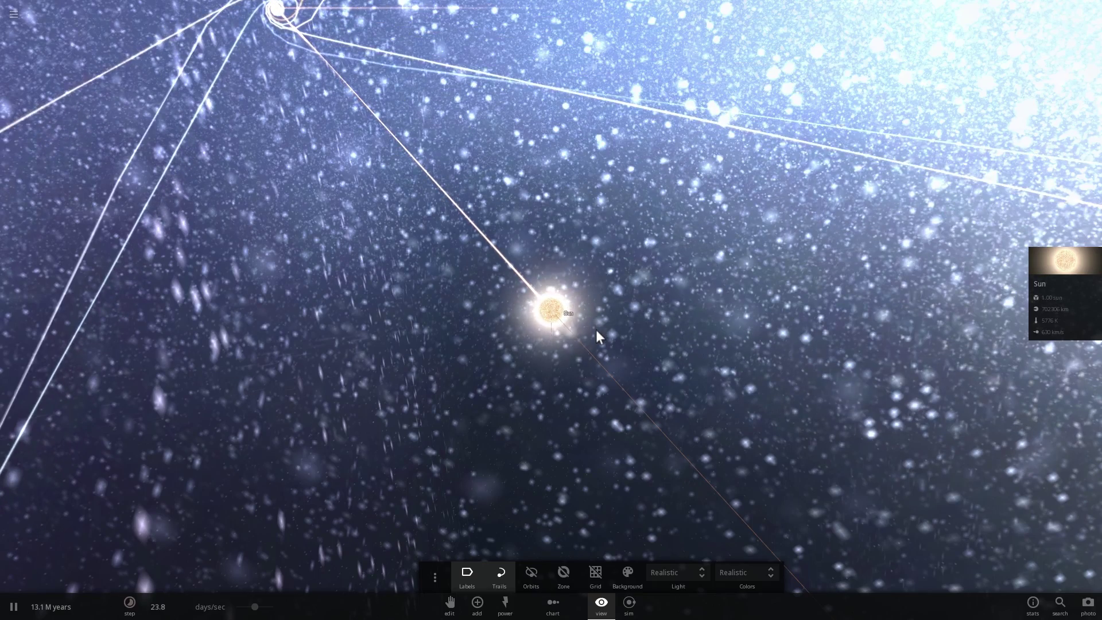
drag(600, 331, 704, 327)
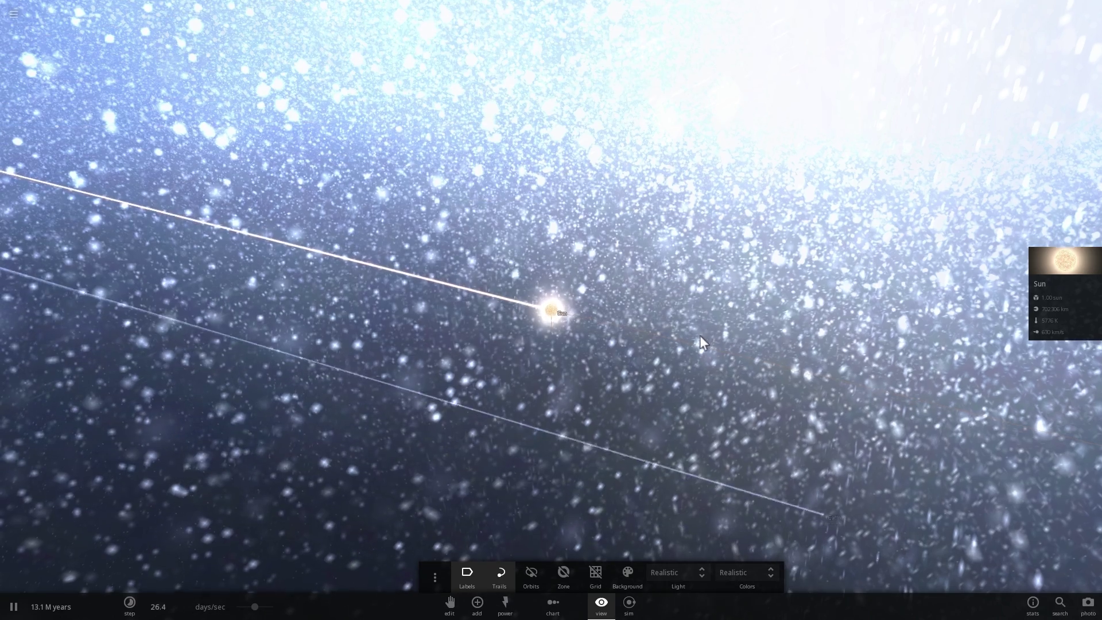
drag(701, 337, 539, 298)
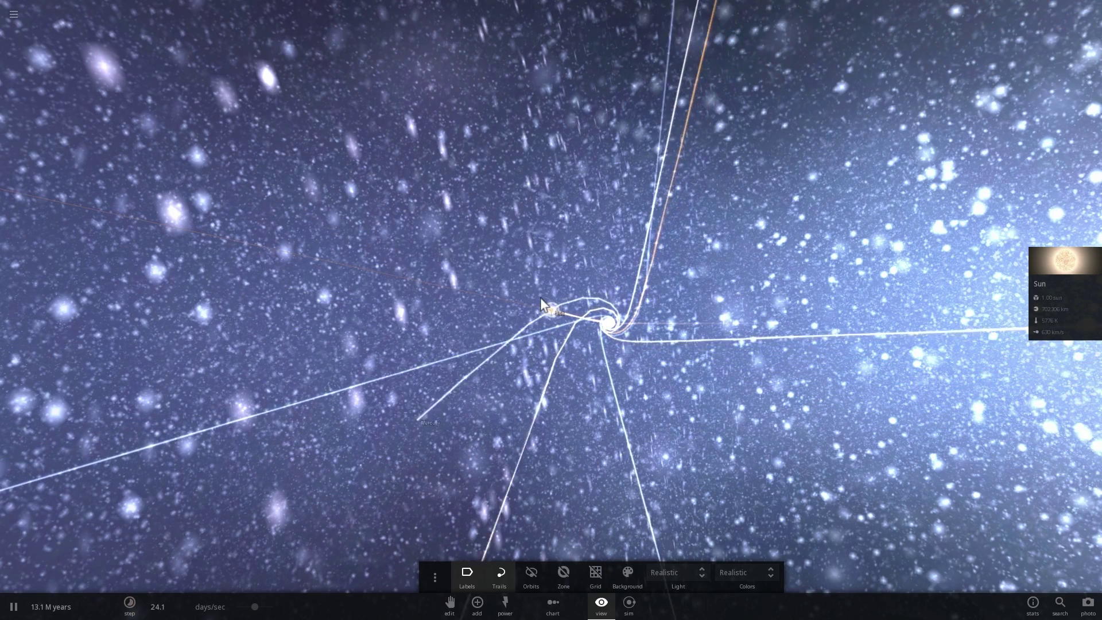
drag(534, 284, 553, 313)
- View the whole Milky Way around the Sun and return to the planet trails beside the Sun
scroll(554, 313, up, 5)
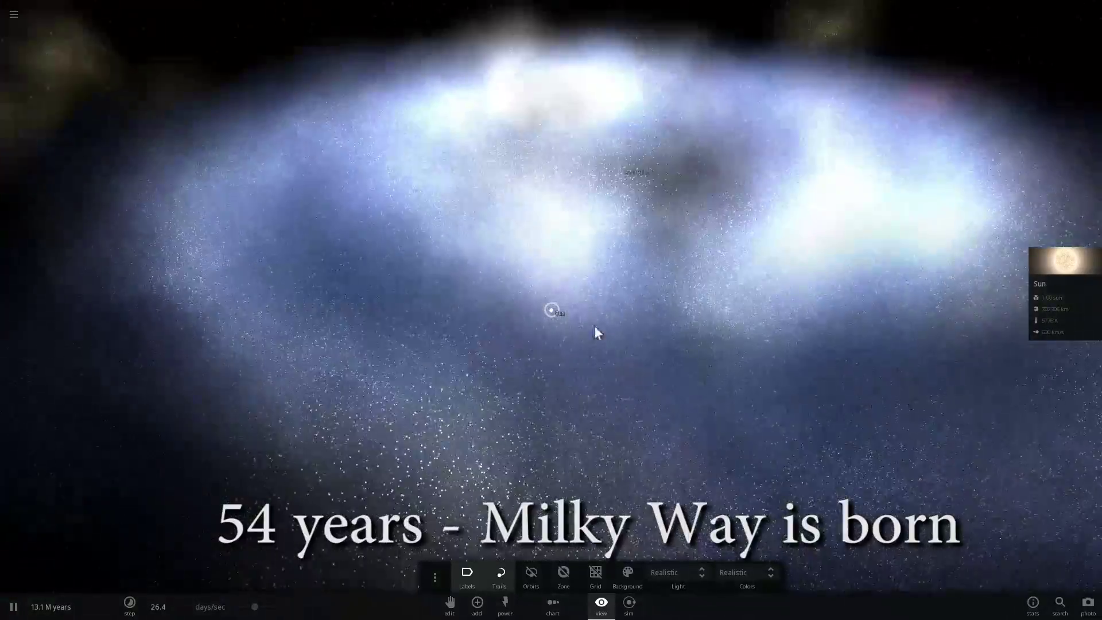
scroll(663, 114, down, 5)
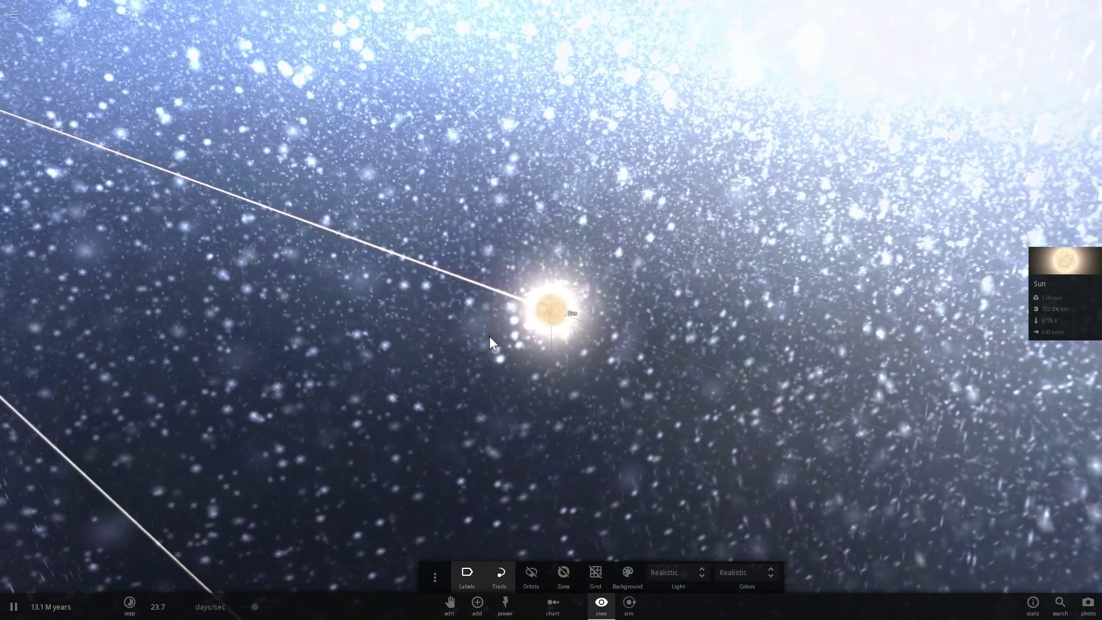
scroll(489, 336, down, 10)
right_drag(490, 336, 377, 509)
- Pause the simulation, focus the view on Earth and frame the whole planet with Europe and Africa facing
key(space)
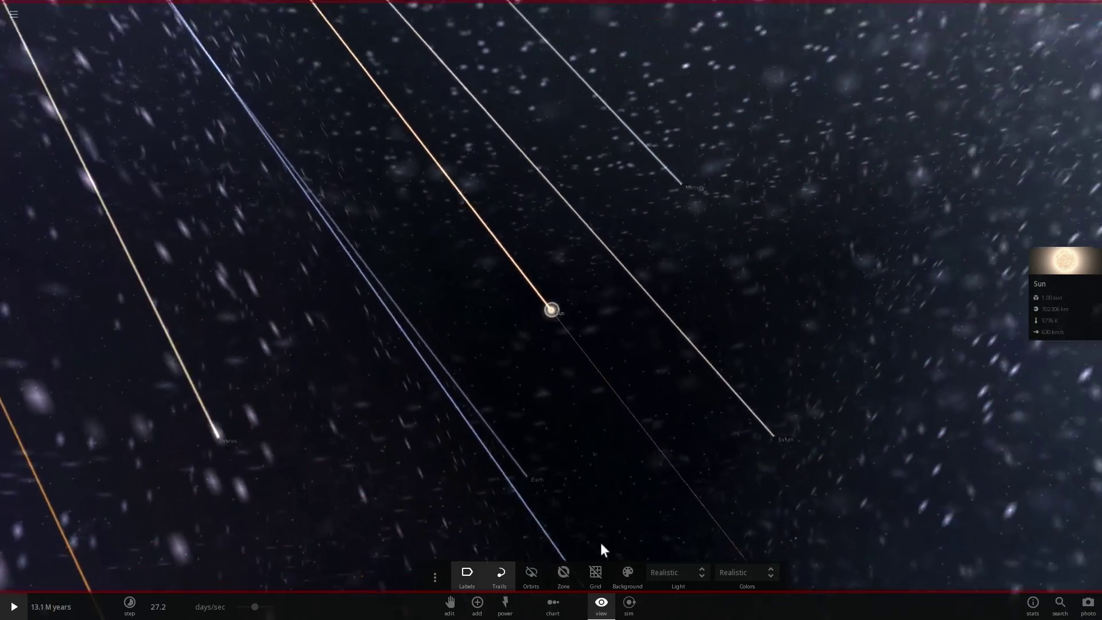
double_click(537, 425)
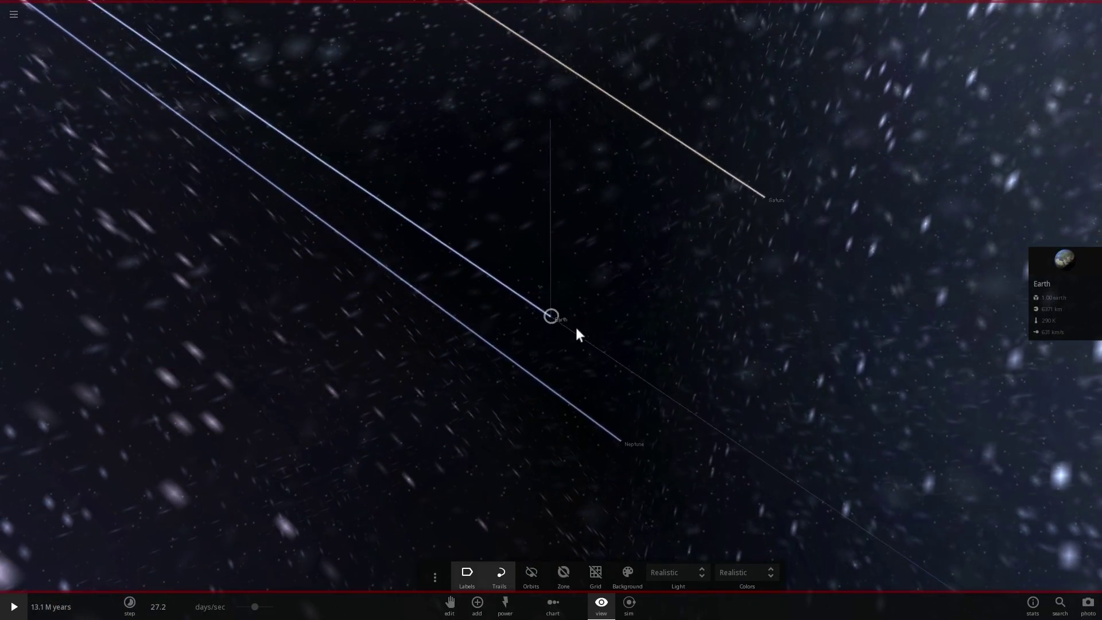
scroll(542, 312, up, 10)
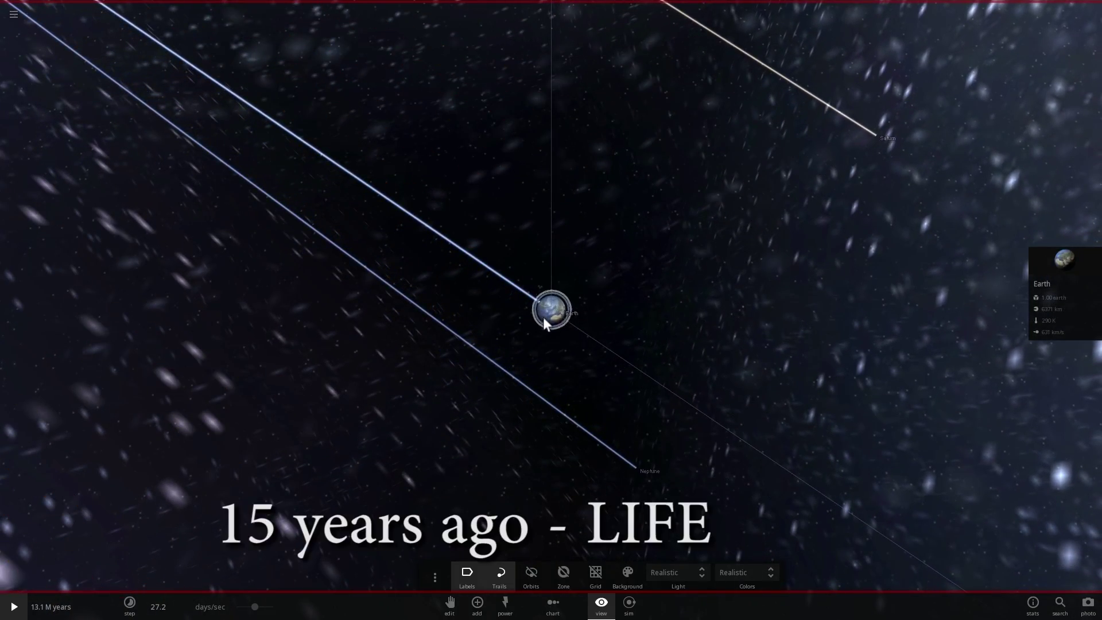
right_drag(541, 296, 516, 235)
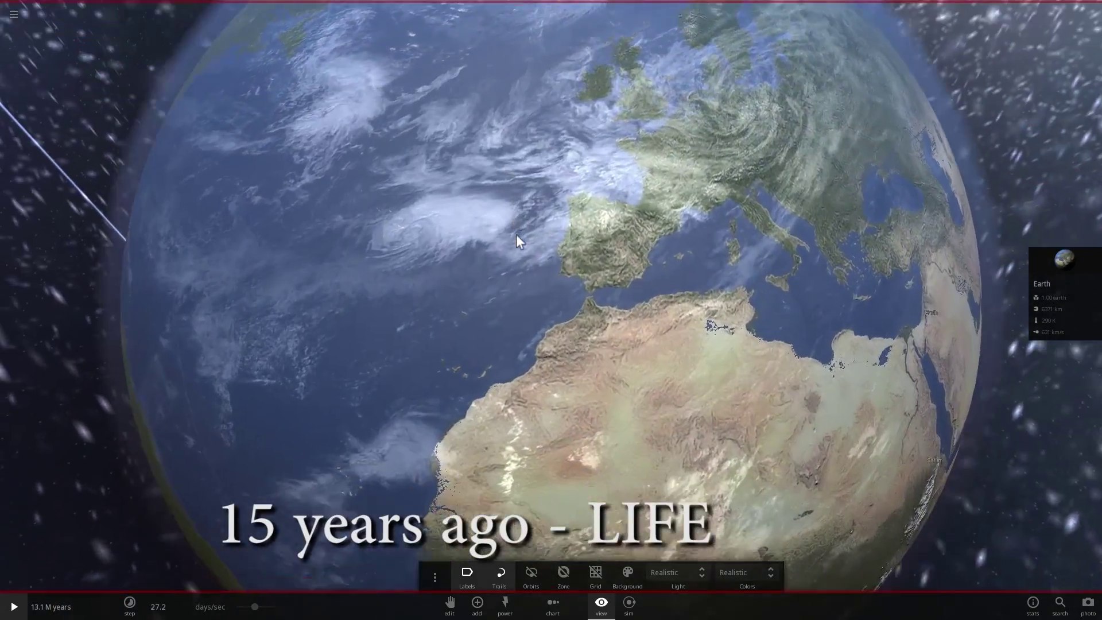
scroll(516, 234, down, 4)
right_drag(681, 297, 618, 265)
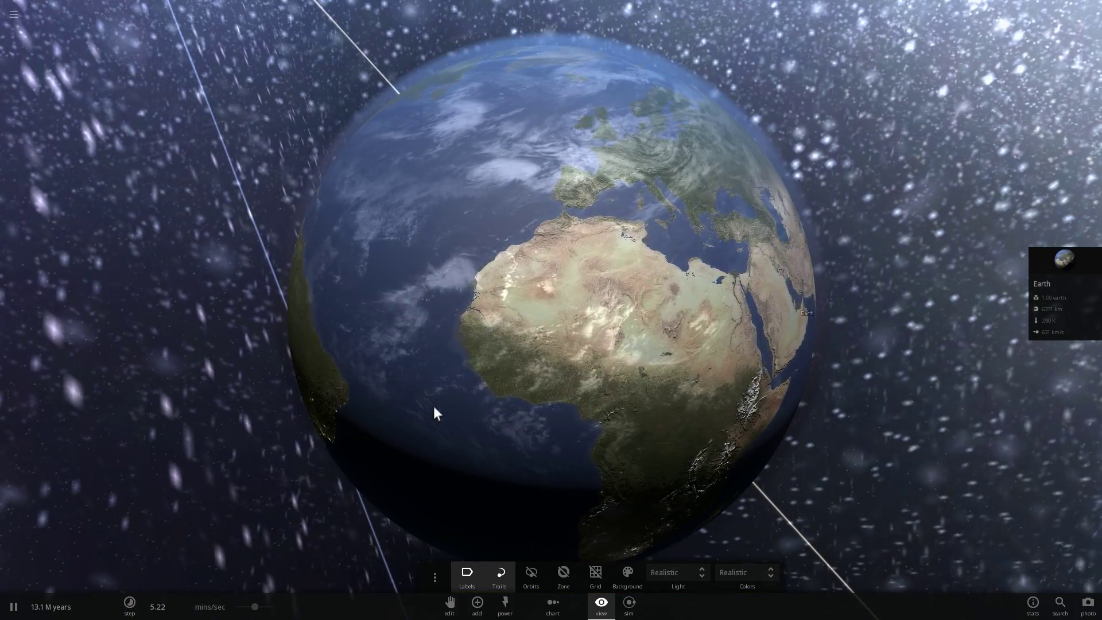
- Run the simulation and orbit around Earth to examine the Americas, Africa, Europe and Asia
drag(435, 412, 600, 359)
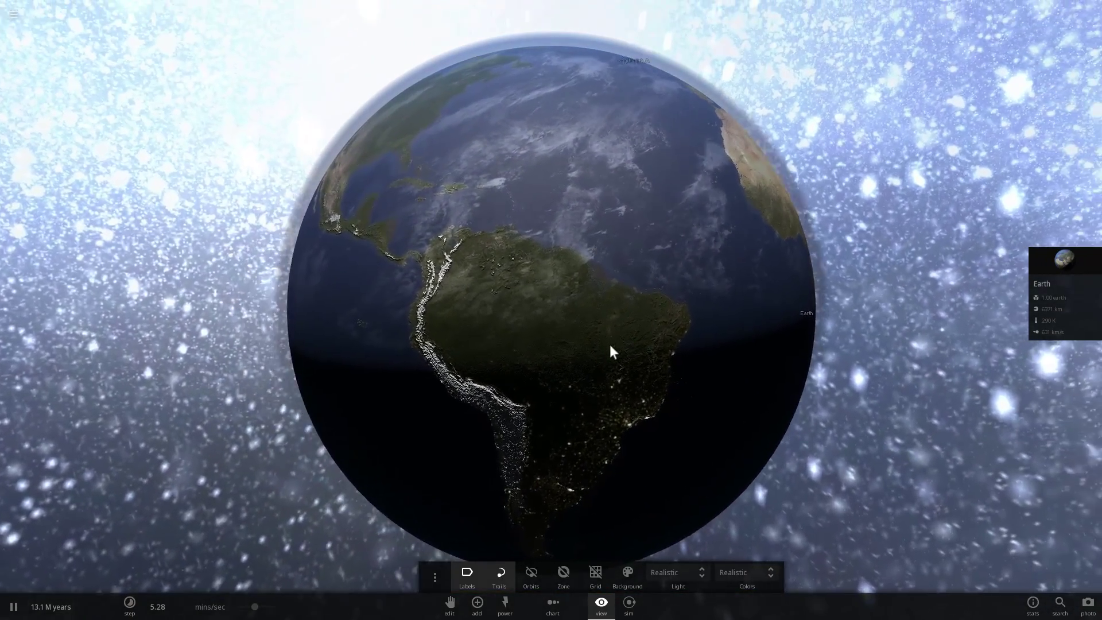
right_drag(609, 345, 595, 333)
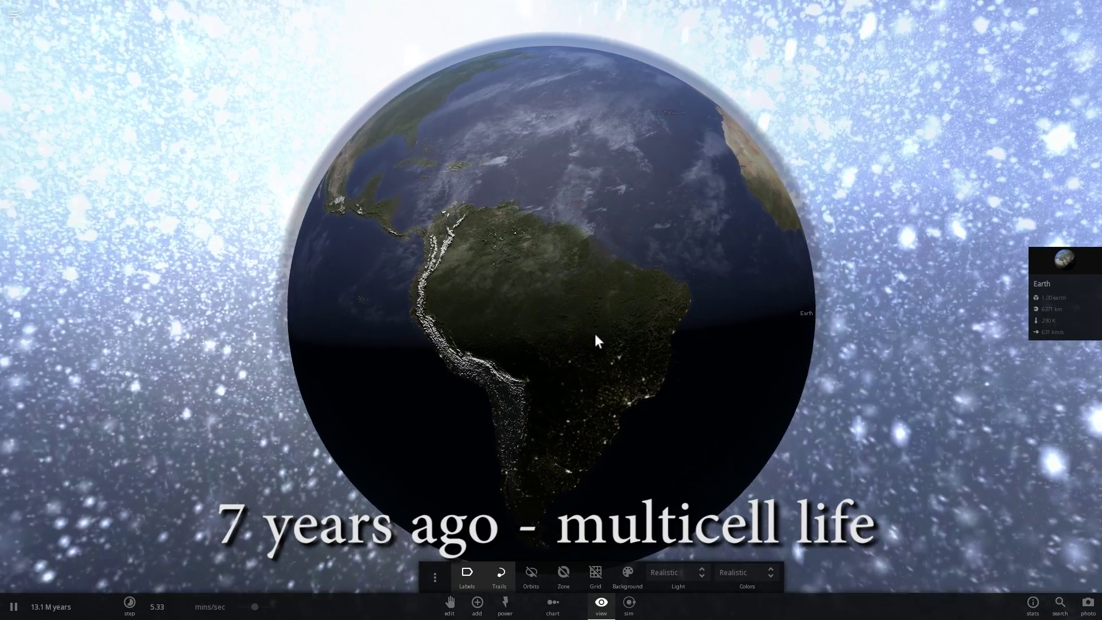
drag(596, 336, 627, 243)
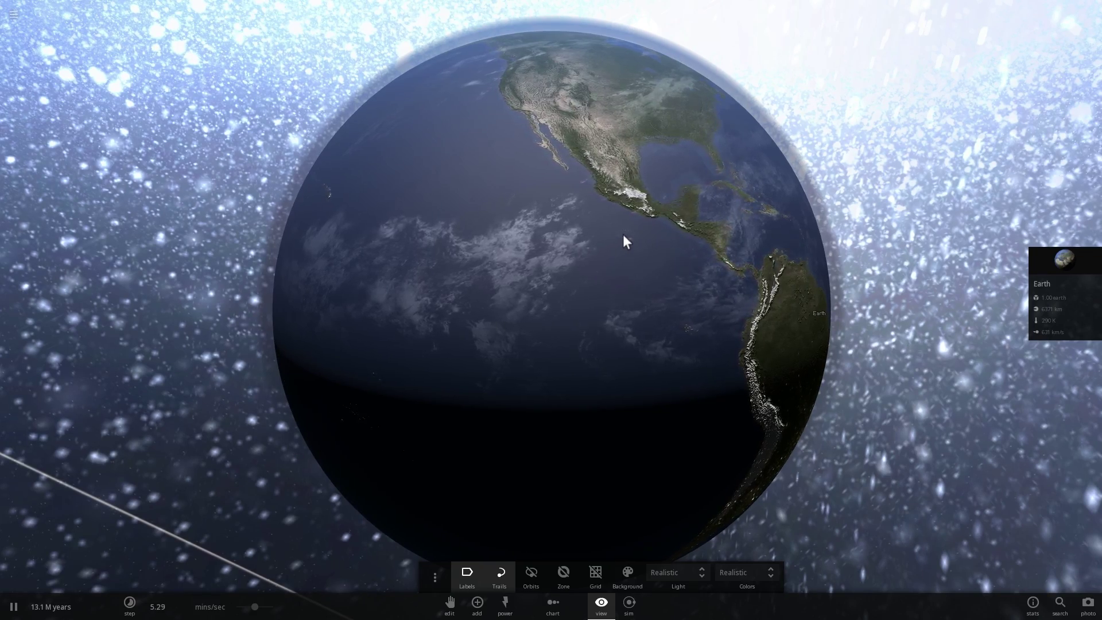
drag(467, 224, 1013, 162)
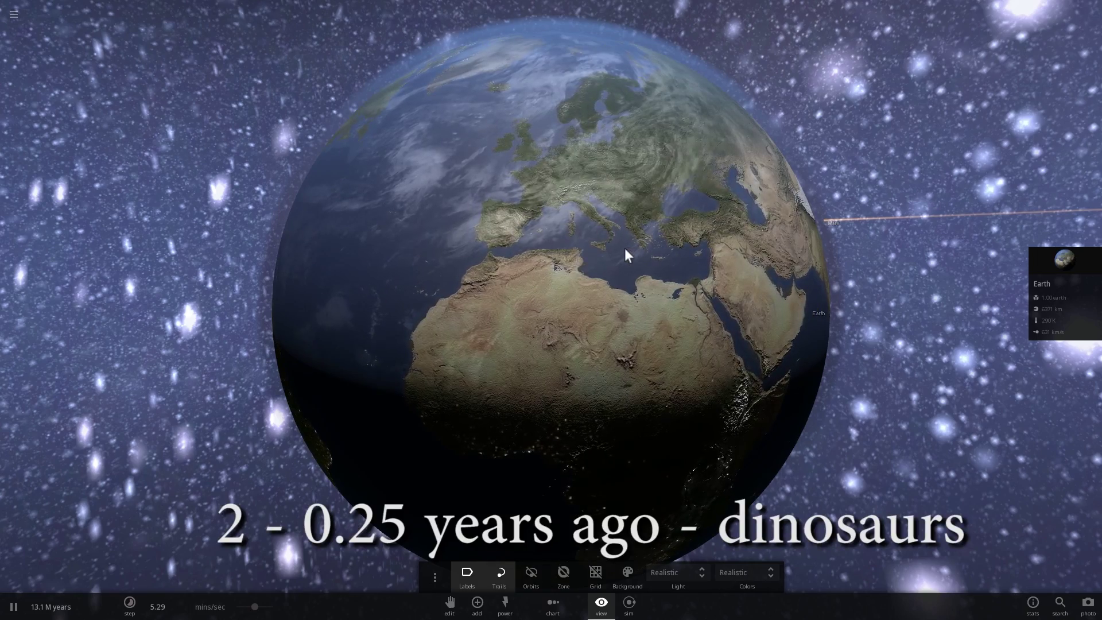
drag(514, 243, 293, 271)
scroll(488, 271, up, 4)
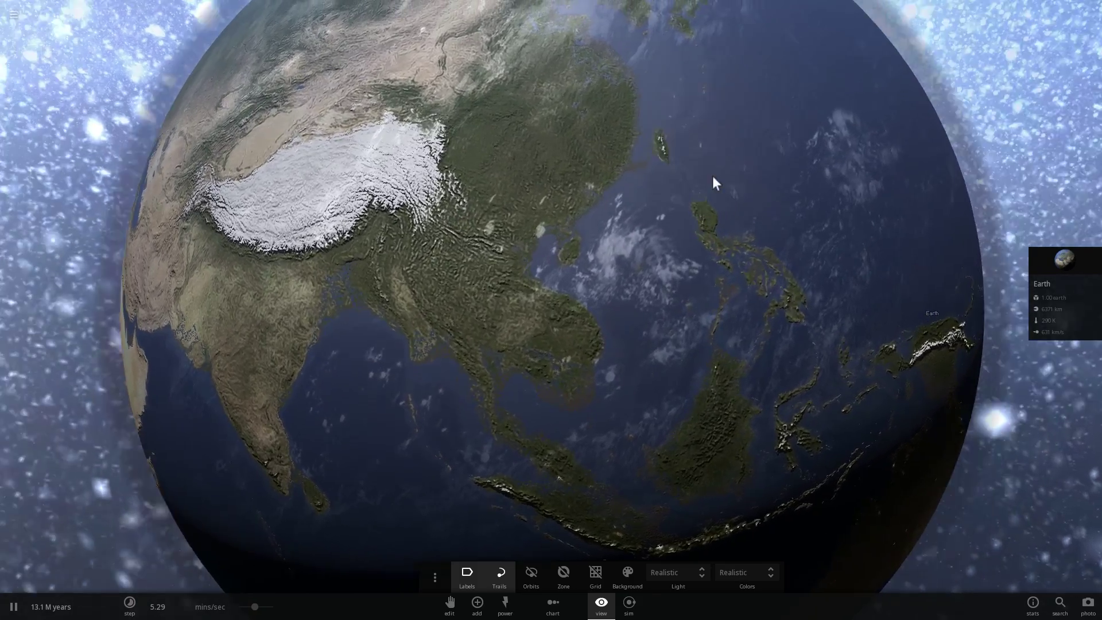
drag(712, 182, 658, 204)
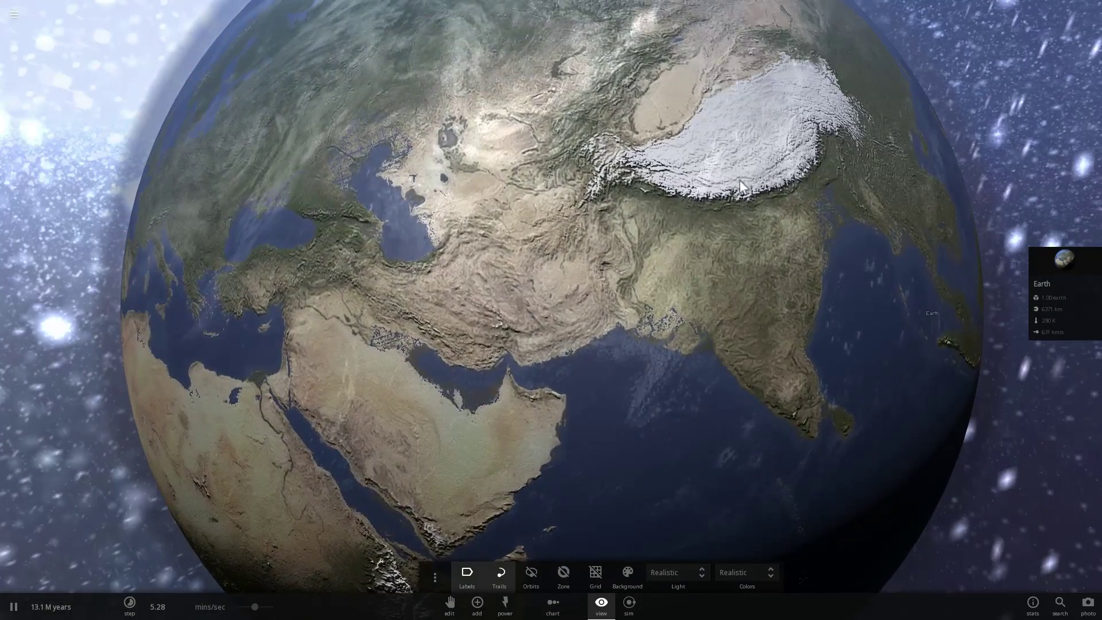
- View Earth's trail among the neighbouring planets, focus on Earth again and examine Asia and Africa
scroll(677, 233, down, 15)
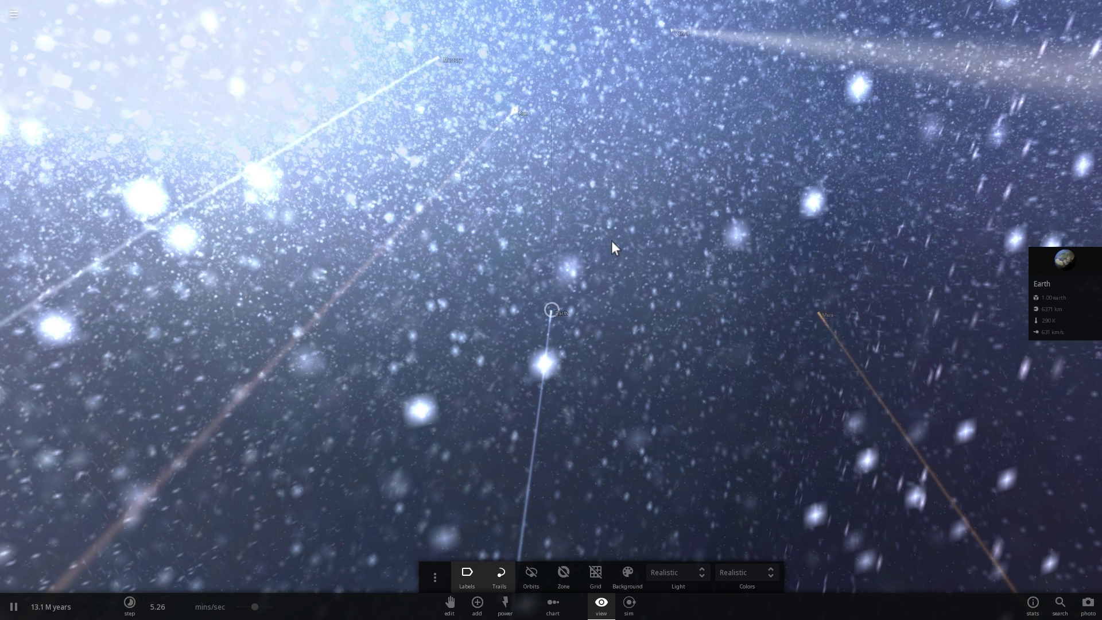
double_click(552, 312)
scroll(567, 308, up, 5)
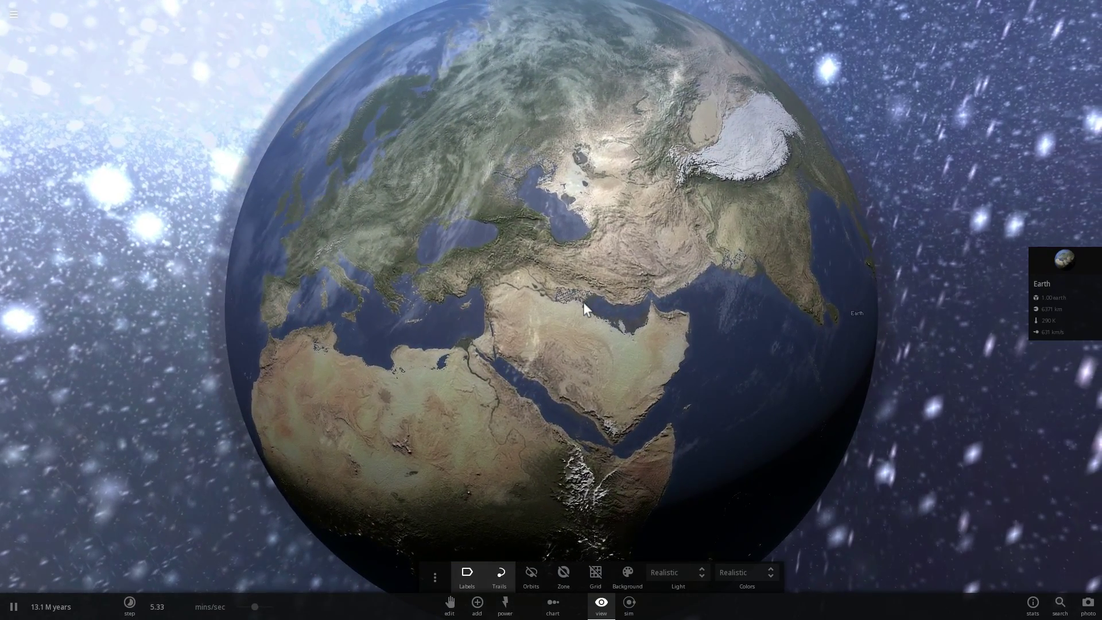
drag(567, 310, 519, 322)
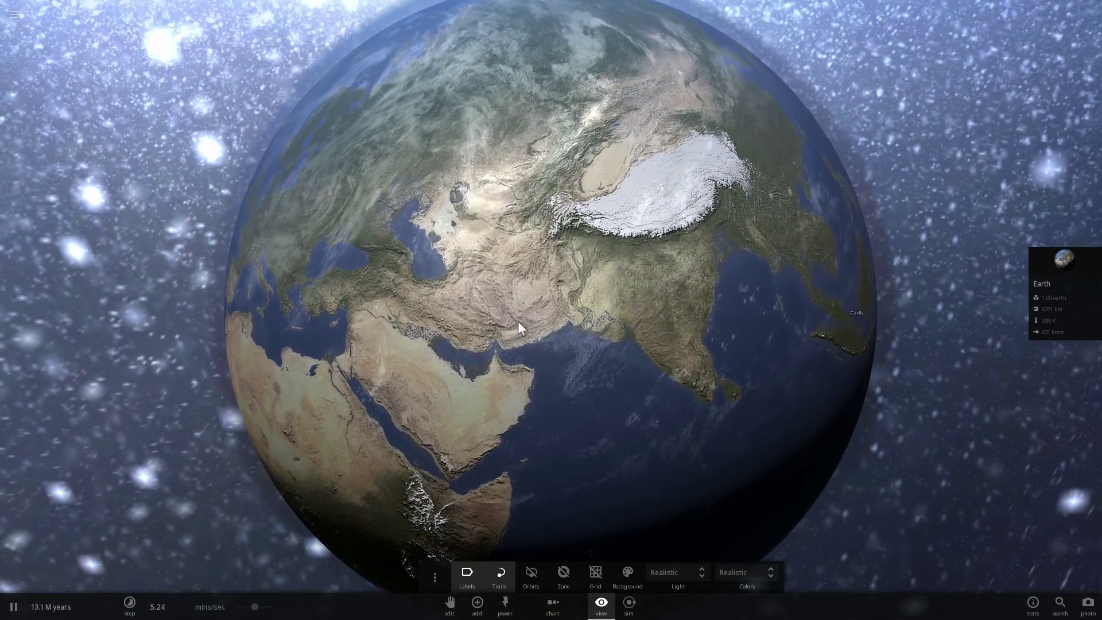
drag(796, 270, 624, 271)
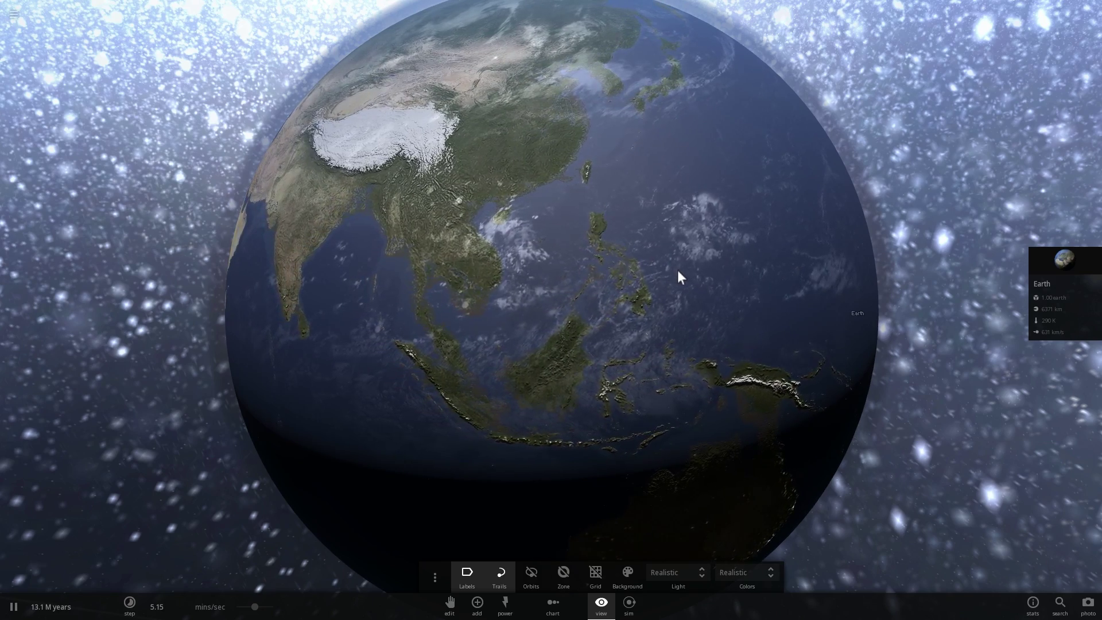
drag(683, 272, 798, 315)
drag(387, 298, 804, 262)
drag(549, 287, 446, 278)
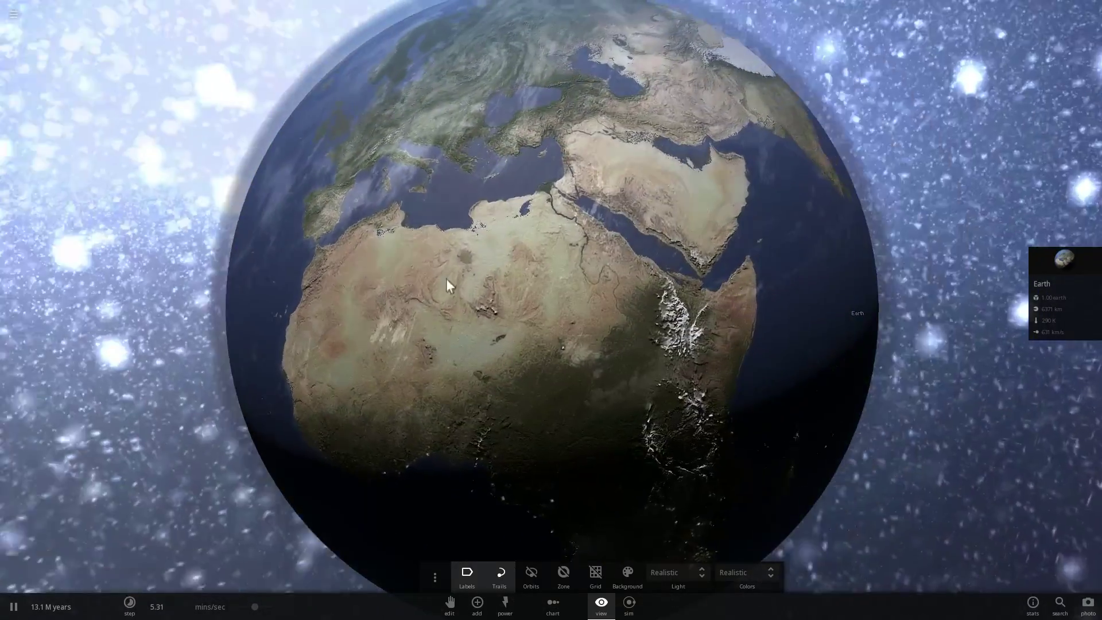
- Examine West Africa, the Atlantic Ocean and North America on Earth up close
scroll(515, 300, up, 3)
drag(513, 301, 560, 268)
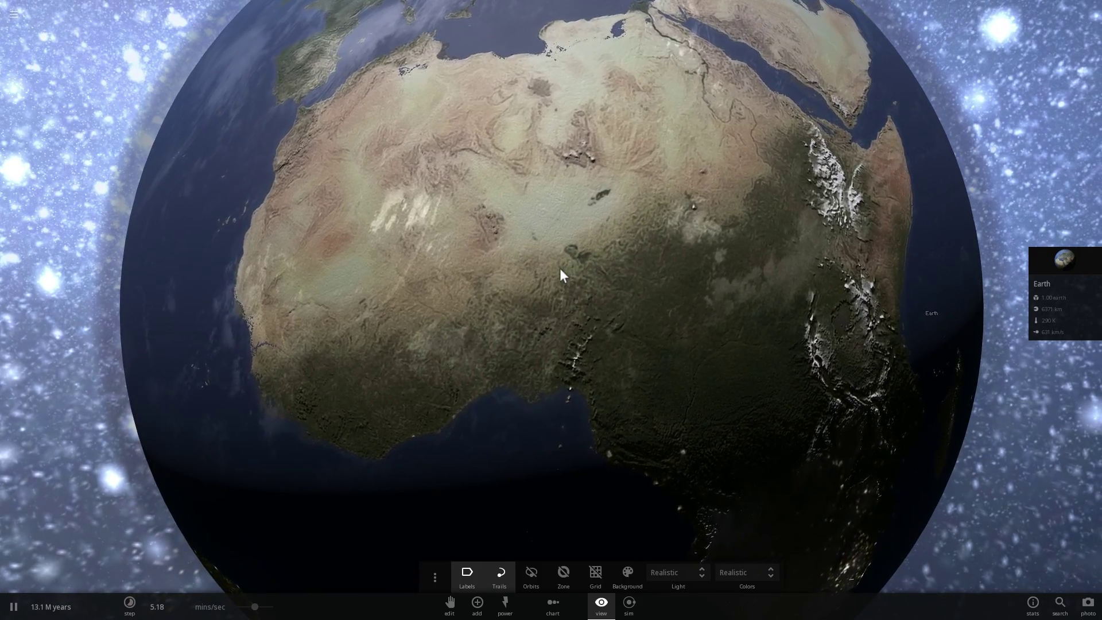
drag(560, 267, 518, 345)
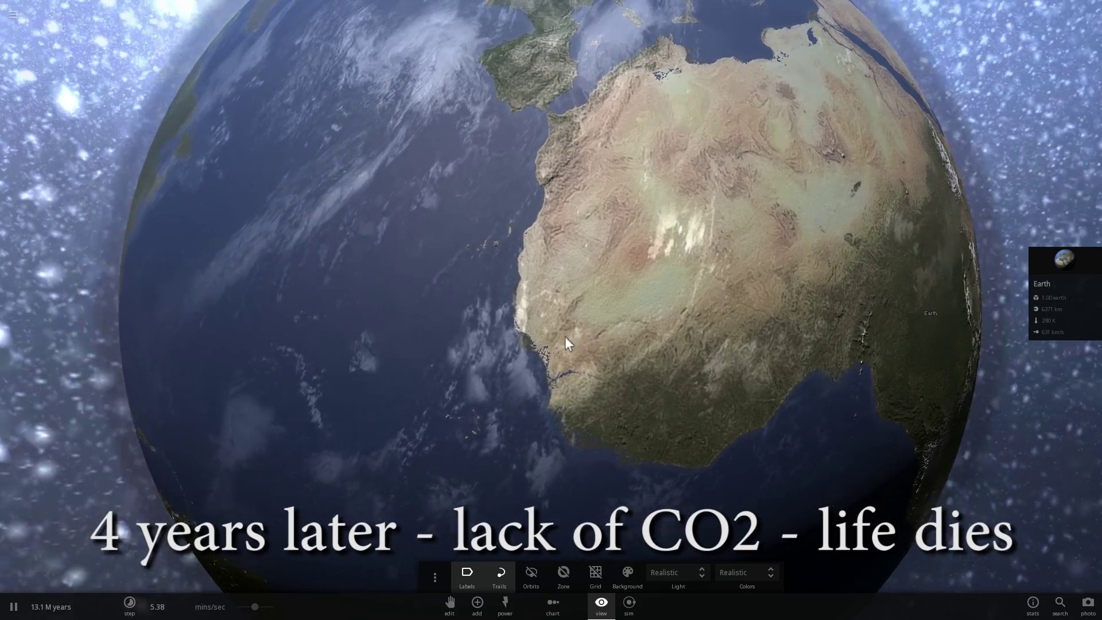
drag(565, 336, 663, 325)
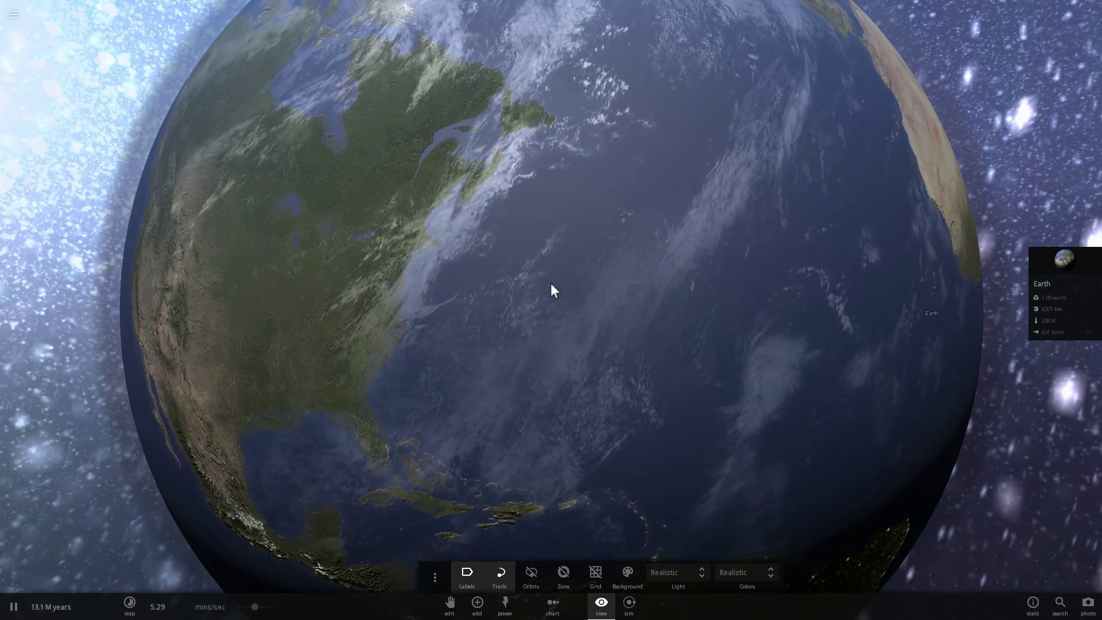
- Open Earth's magnetic field properties, view its magnetosphere from several sides and hide it again
scroll(550, 282, down, 5)
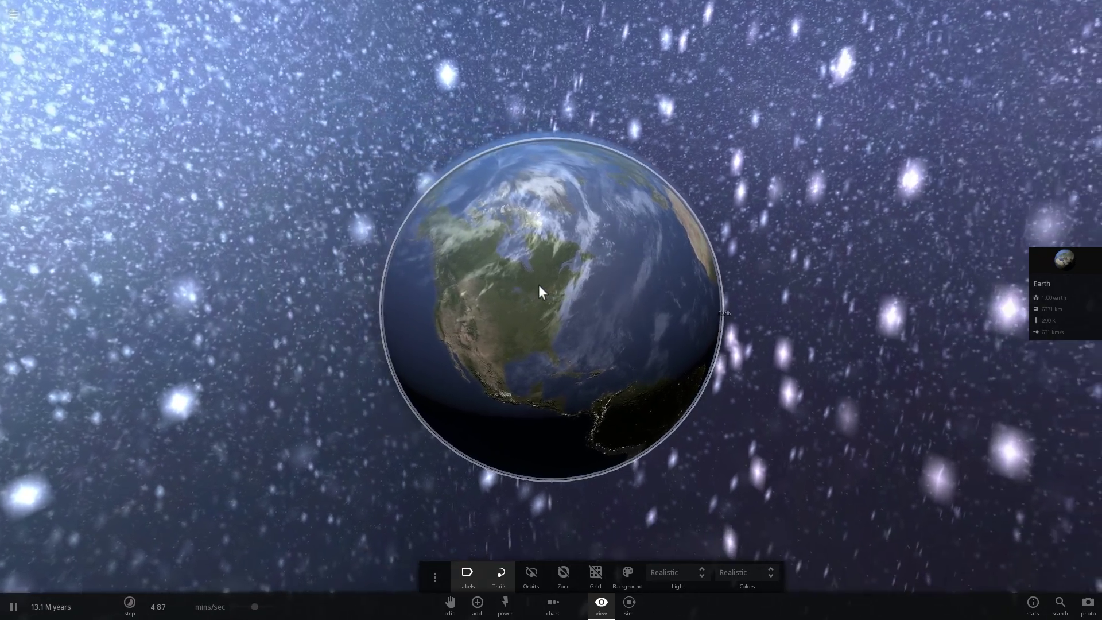
click(538, 287)
drag(543, 280, 709, 281)
drag(594, 280, 850, 290)
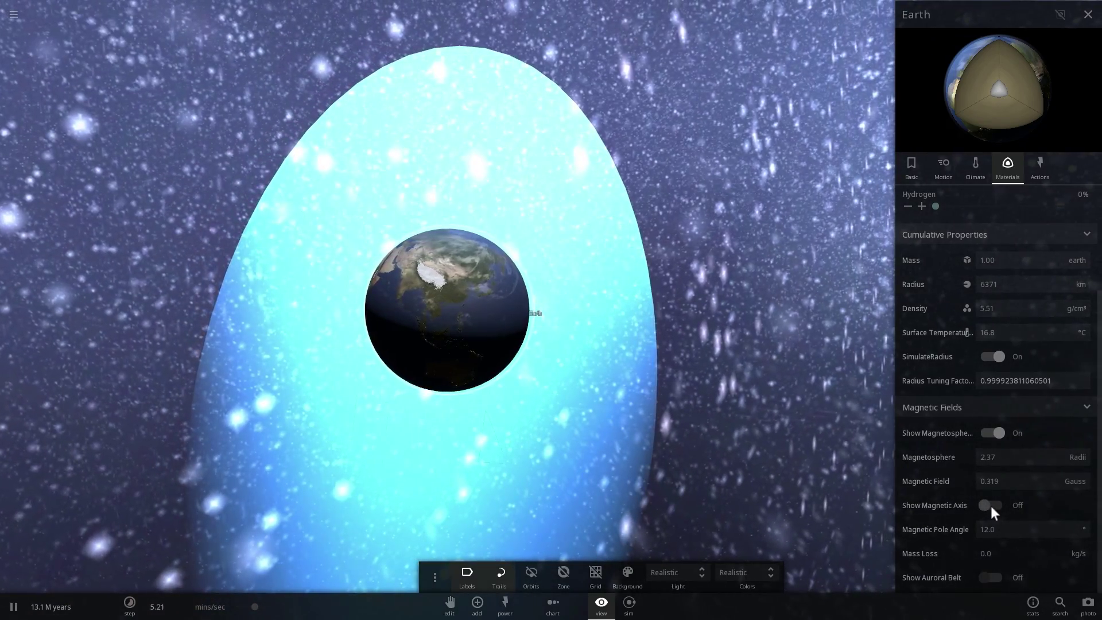
click(992, 434)
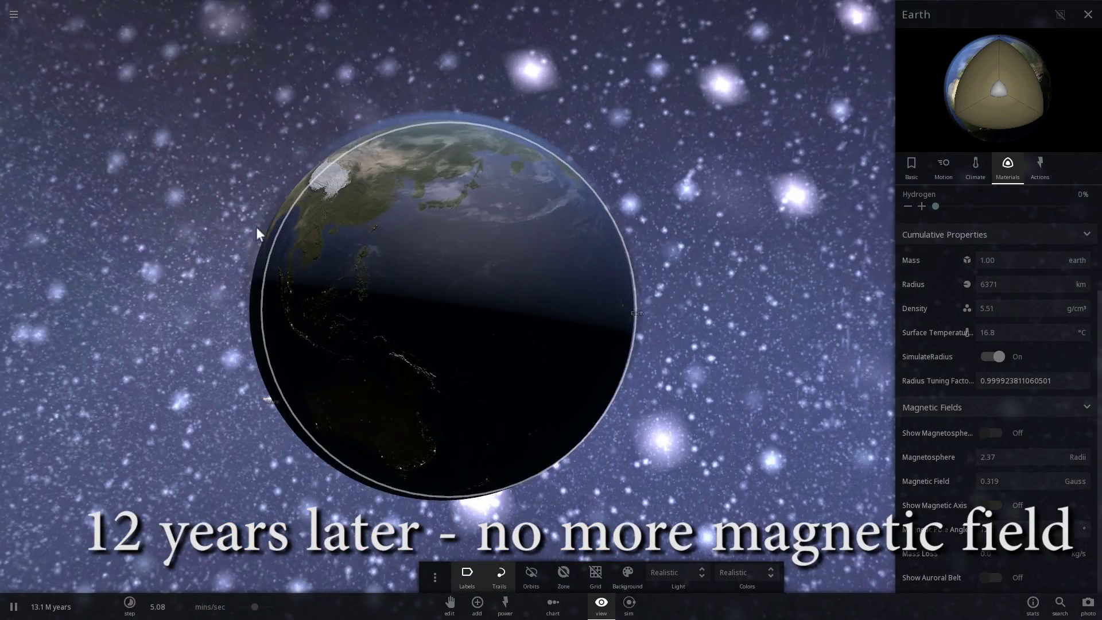
- Examine Earth from several sides without its magnetosphere and look closely at North Africa
drag(256, 226, 616, 213)
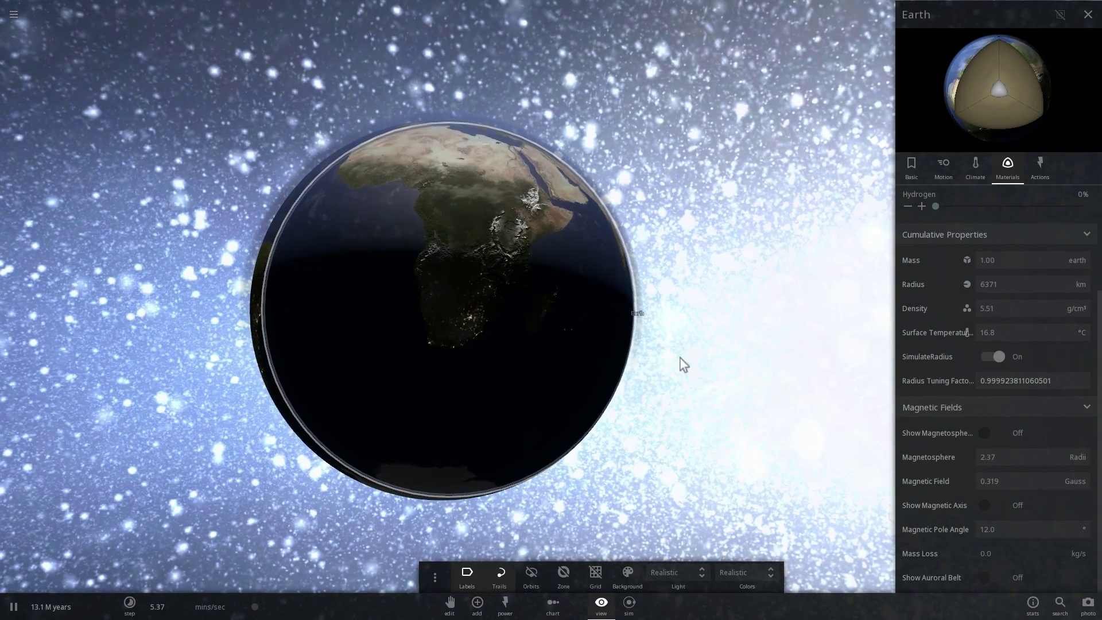
mouse_move(682, 364)
mouse_down()
mouse_move(515, 398)
mouse_move(448, 378)
mouse_up()
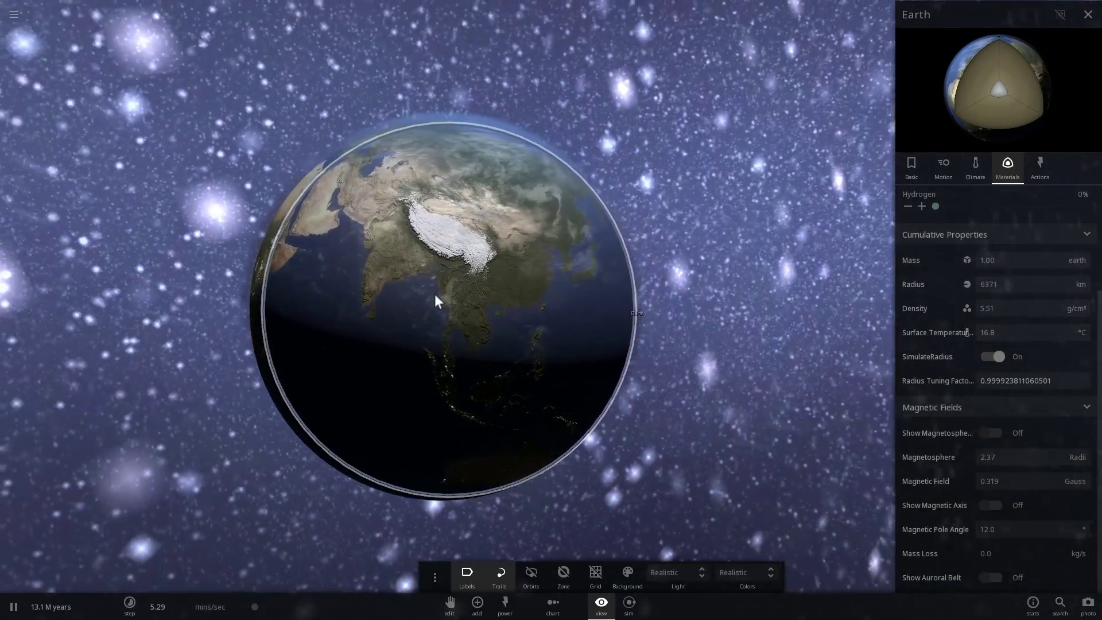
mouse_move(463, 187)
mouse_down()
mouse_move(293, 211)
mouse_move(355, 266)
mouse_up()
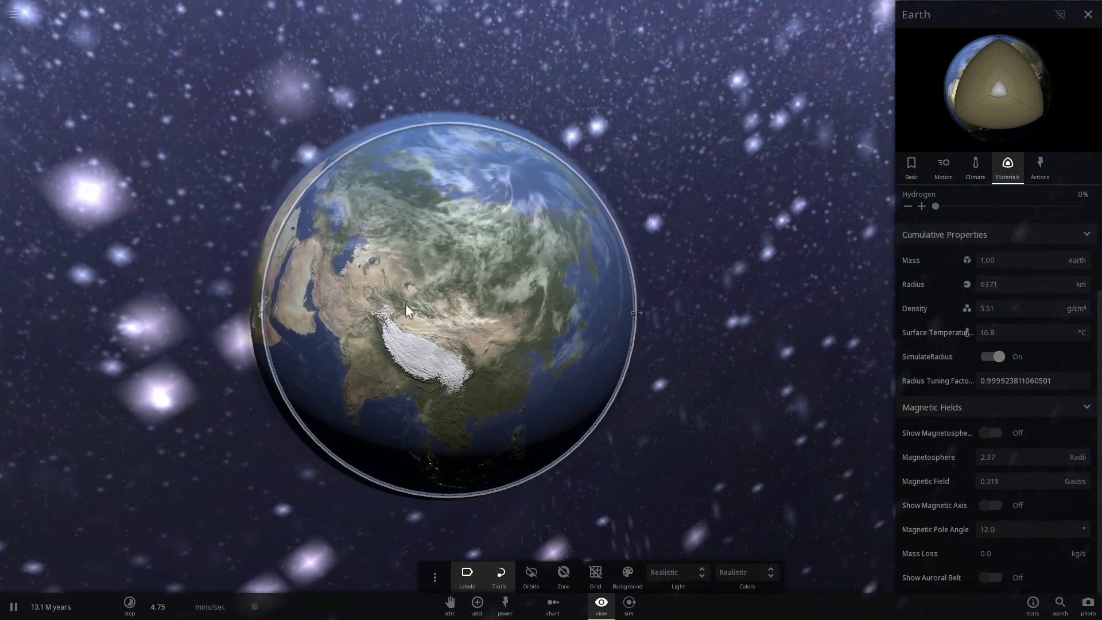
drag(406, 304, 634, 313)
scroll(527, 317, up, 2)
scroll(527, 320, up, 3)
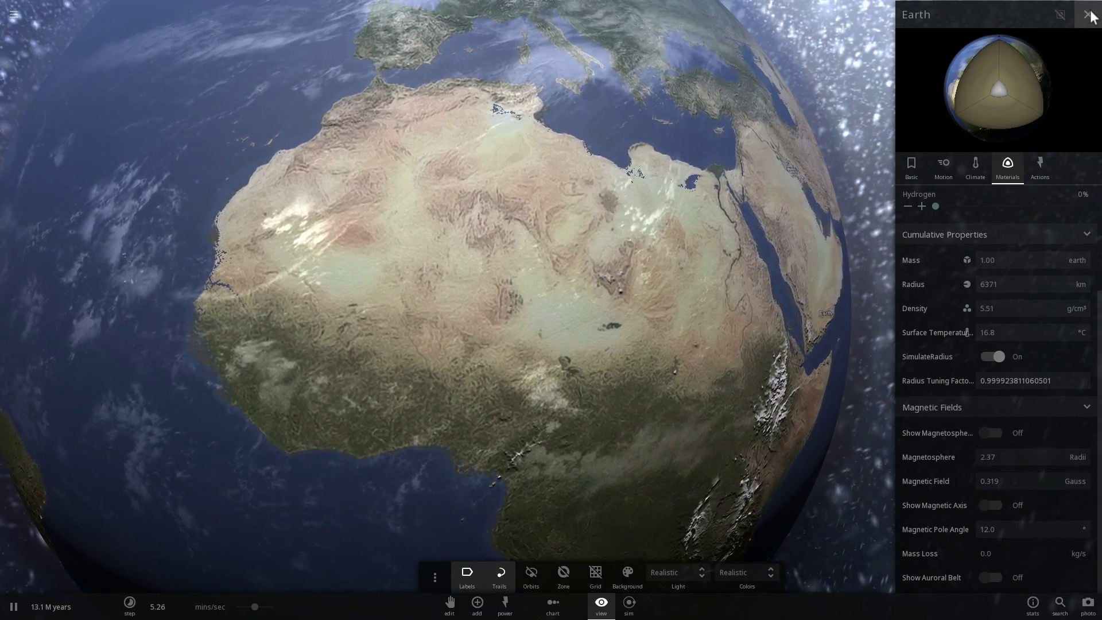
- Examine Africa, the Middle East, South and East Asia and Europe on Earth up close
drag(563, 189, 423, 214)
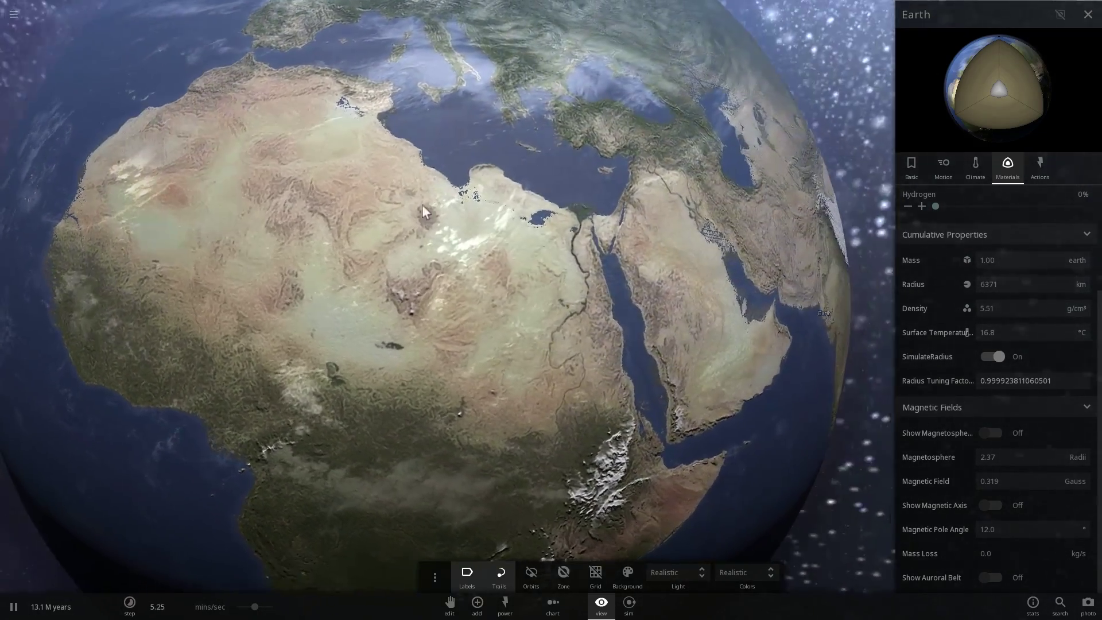
drag(459, 332, 401, 239)
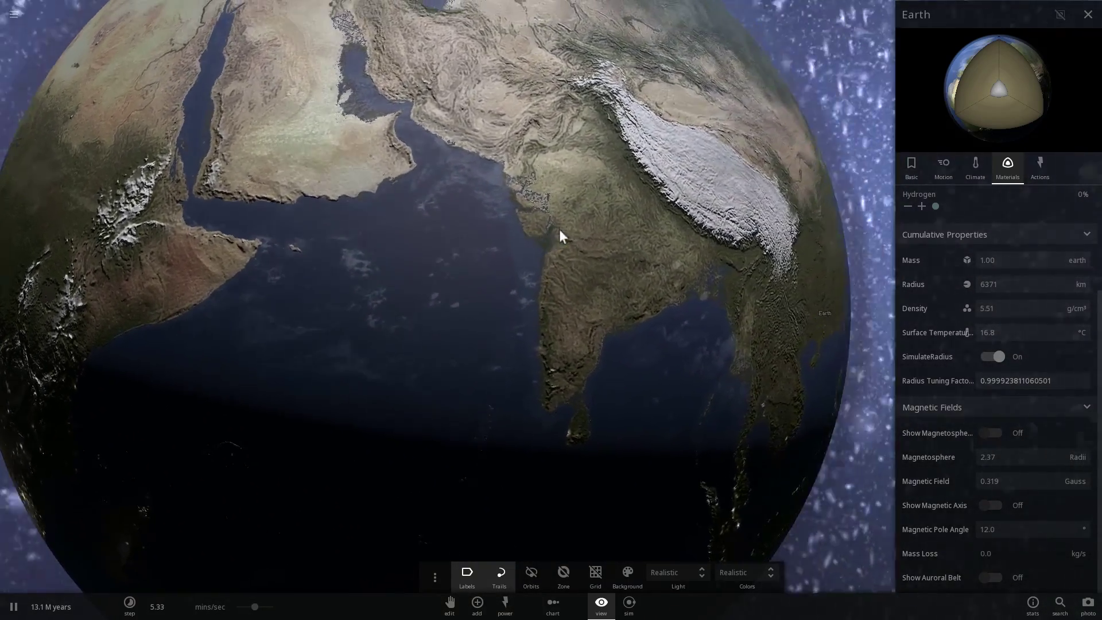
drag(559, 229, 462, 160)
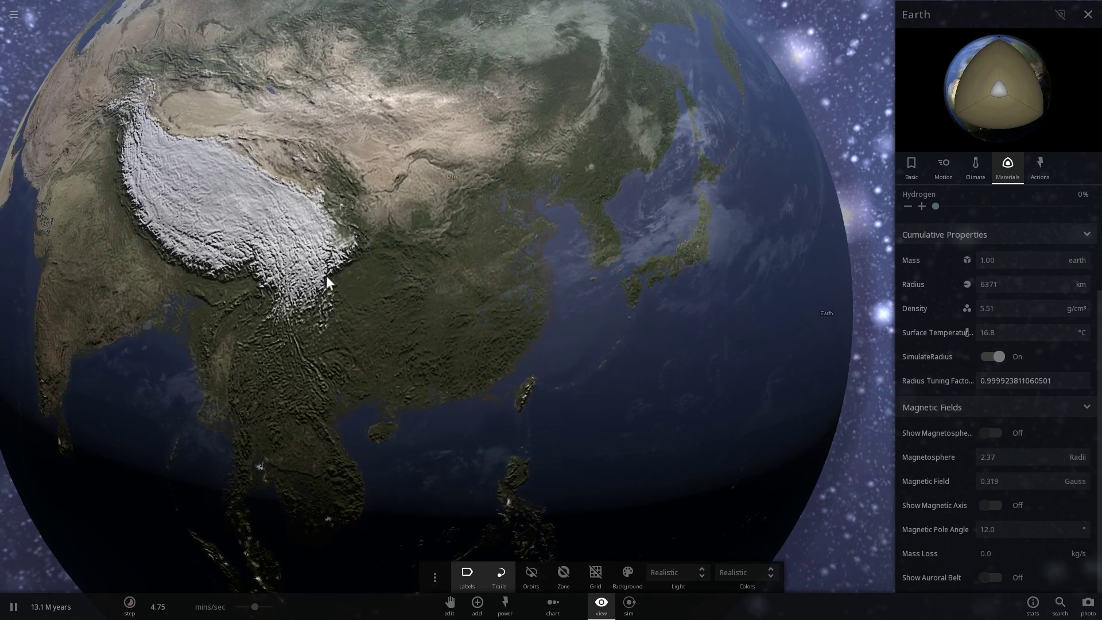
drag(326, 276, 509, 396)
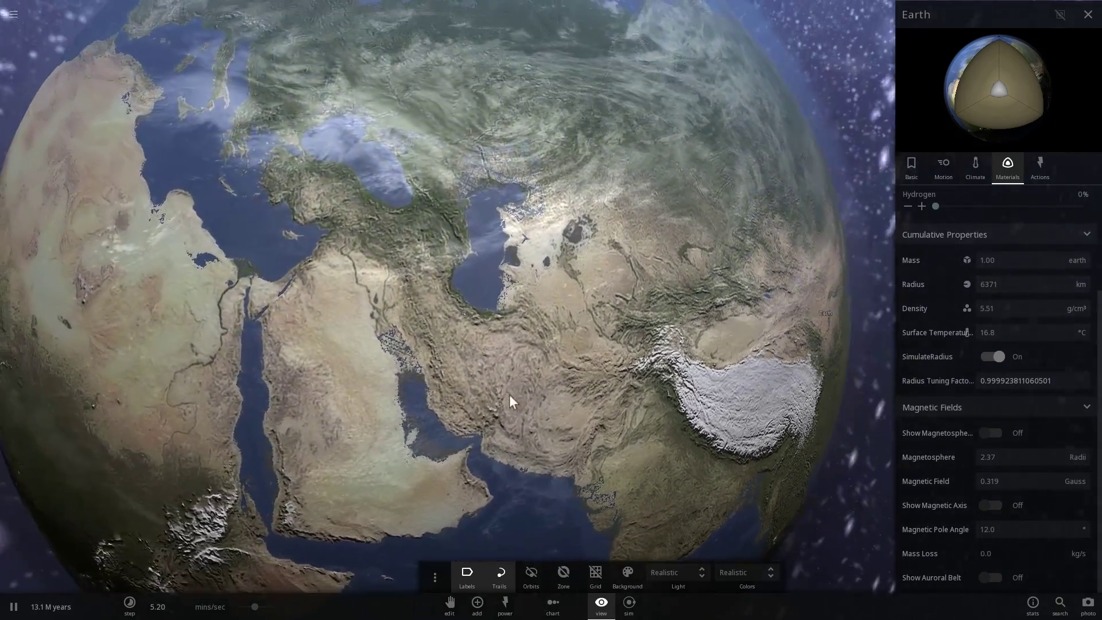
drag(410, 360, 479, 287)
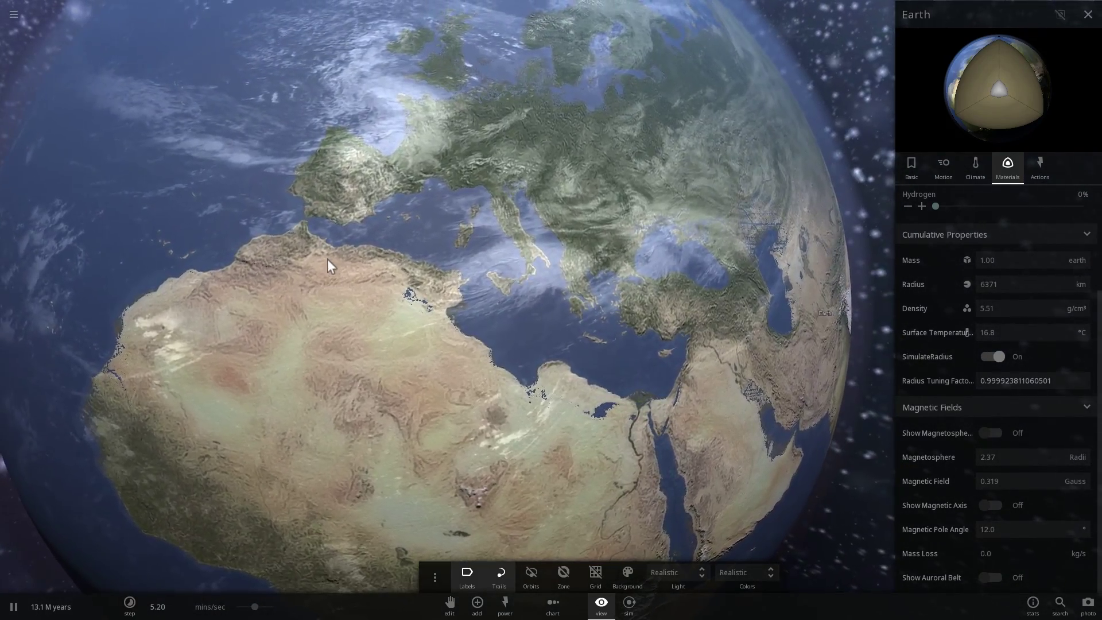
drag(328, 259, 520, 247)
- Move from Earth to Mars and examine its polar cap and surface from several sides
scroll(523, 249, down, 12)
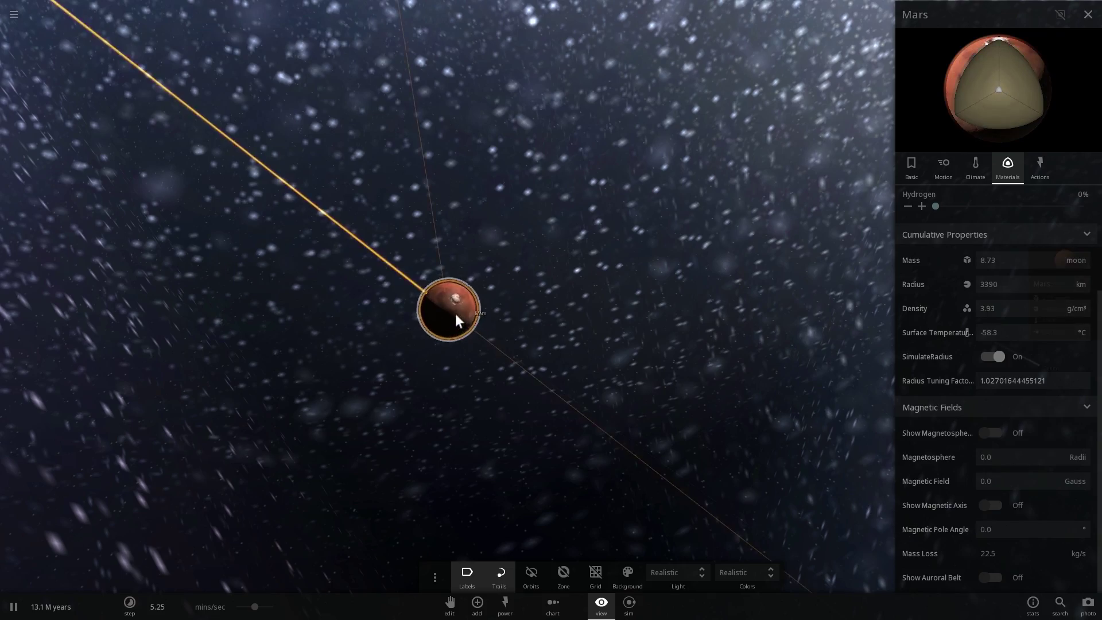
scroll(456, 313, up, 6)
scroll(457, 313, down, 2)
drag(329, 278, 514, 308)
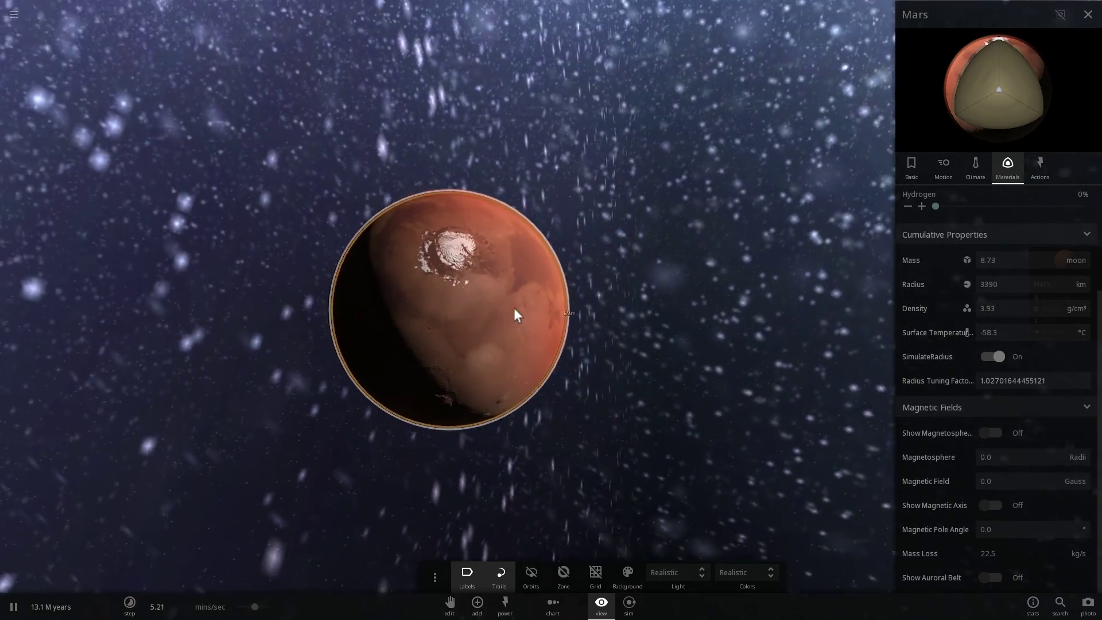
drag(367, 264, 445, 289)
scroll(447, 295, up, 5)
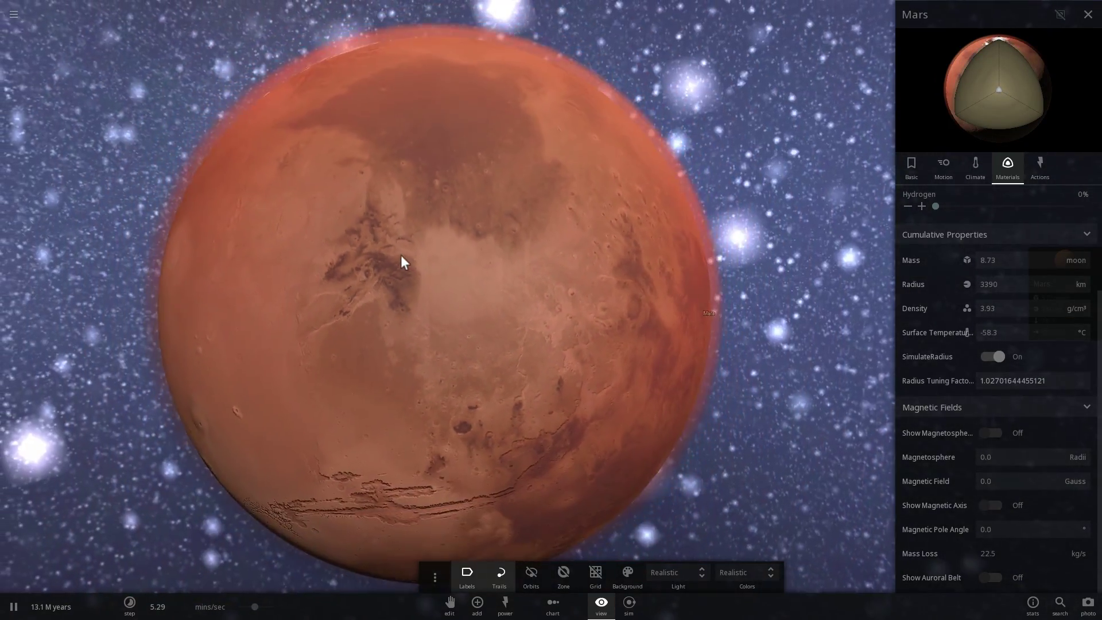
scroll(401, 255, down, 1)
drag(401, 255, 526, 283)
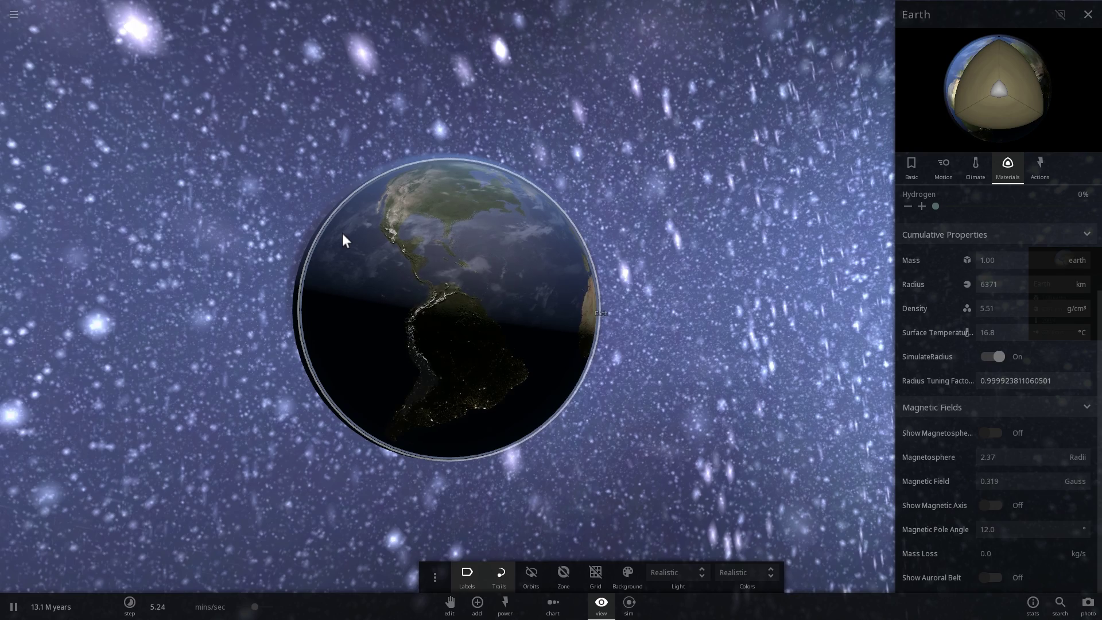
- View the Americas side of Earth and its trail among the neighbouring planets
drag(356, 237, 567, 282)
scroll(408, 249, down, 10)
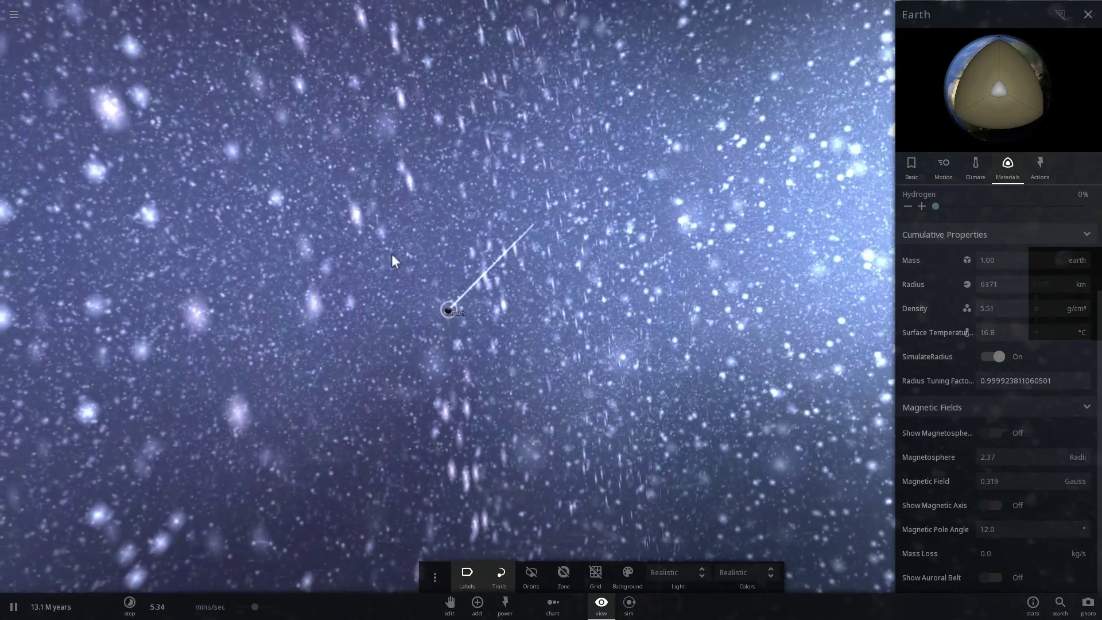
scroll(450, 226, down, 10)
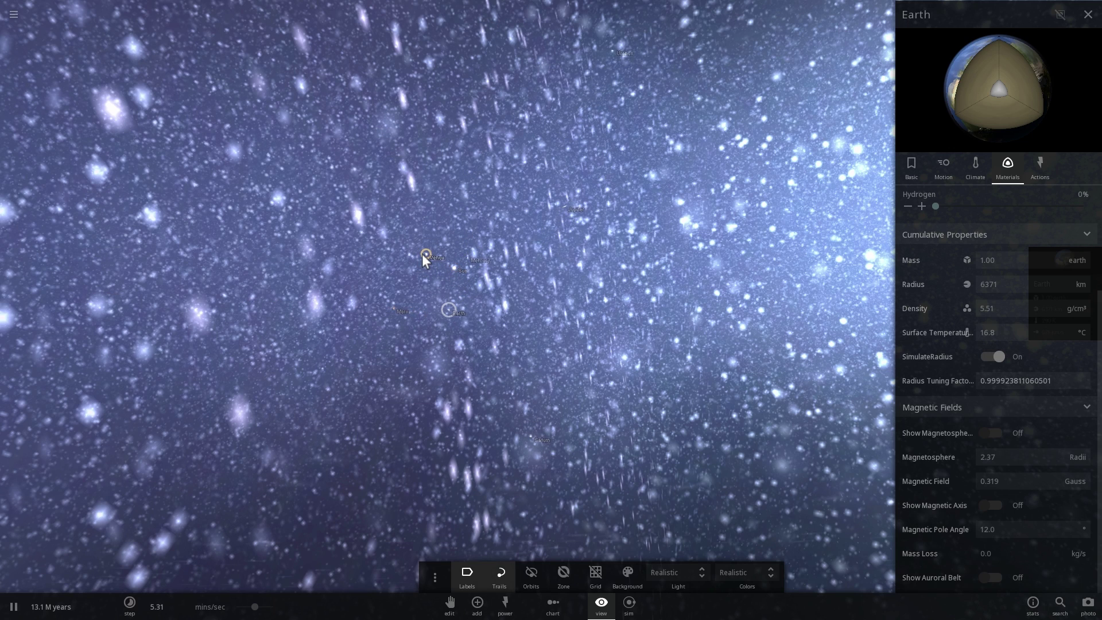
- Focus on Venus and examine its surface up close from several sides
double_click(423, 255)
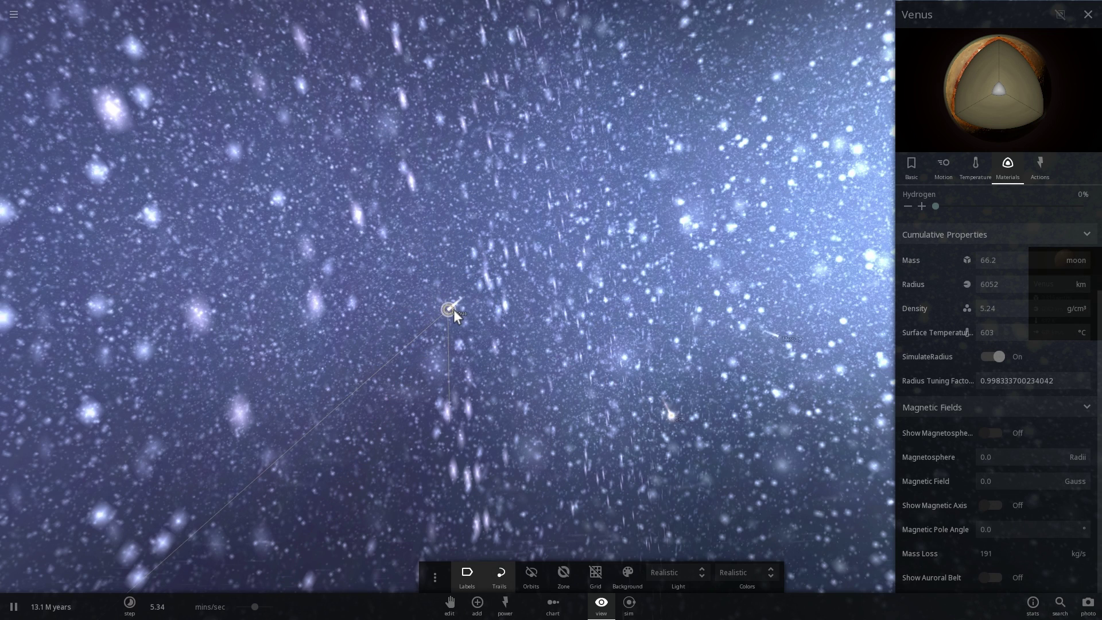
scroll(454, 309, up, 15)
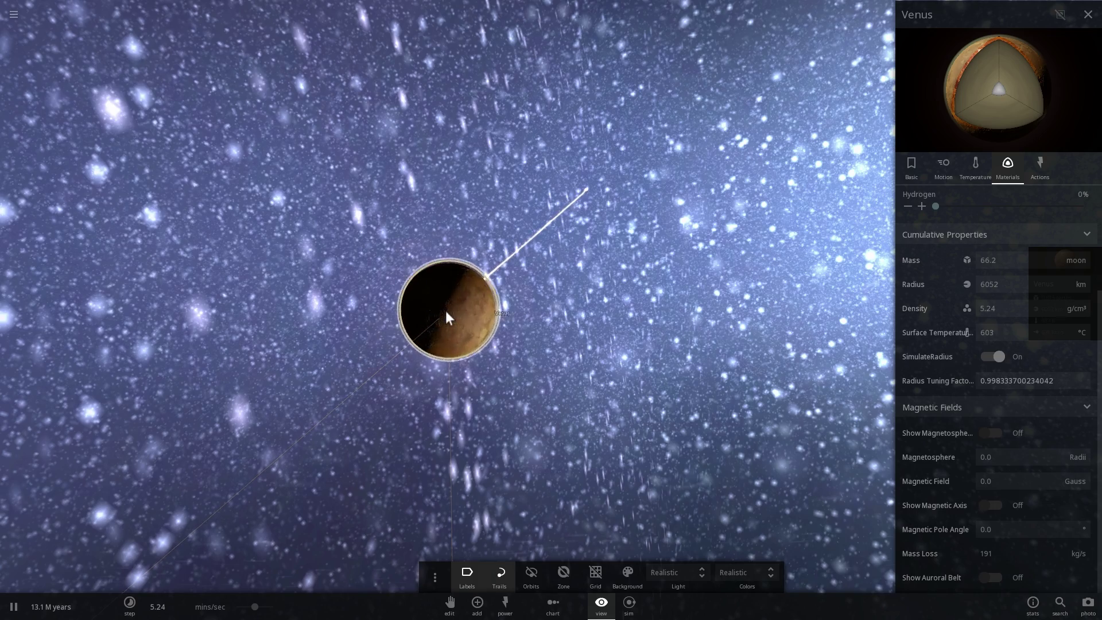
scroll(446, 311, up, 3)
drag(447, 311, 504, 331)
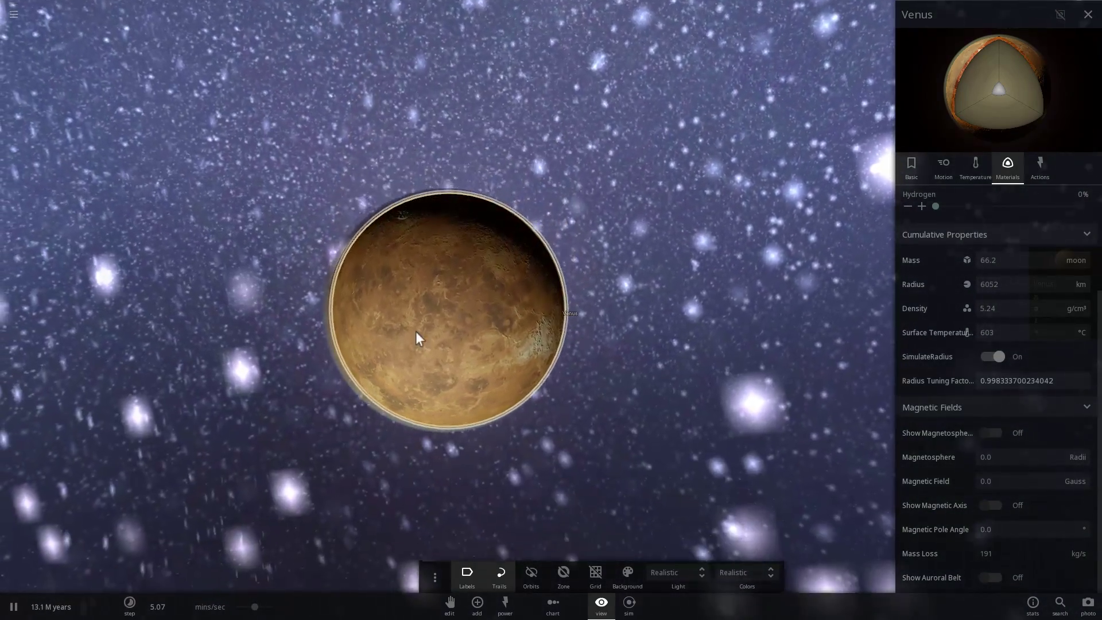
scroll(416, 332, up, 5)
scroll(416, 332, down, 5)
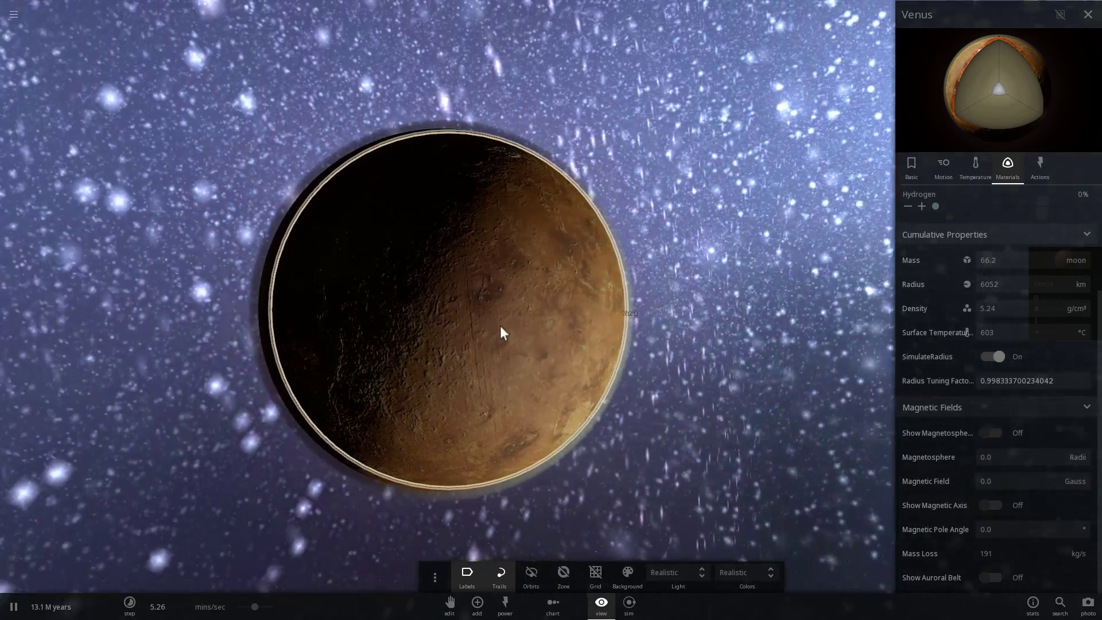
scroll(483, 273, up, 3)
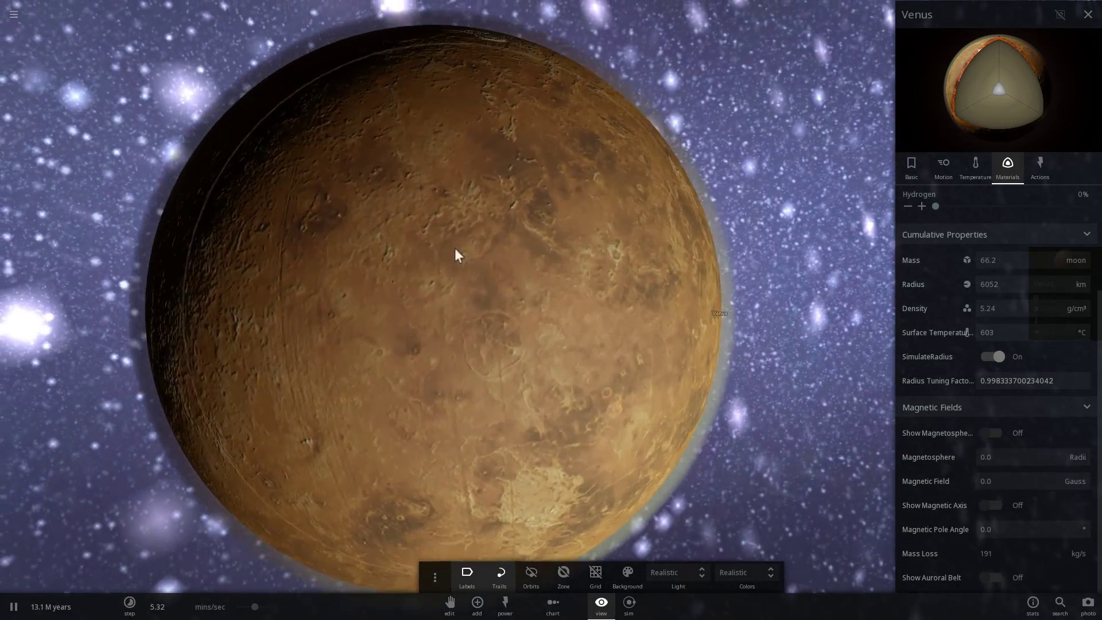
drag(529, 234, 410, 201)
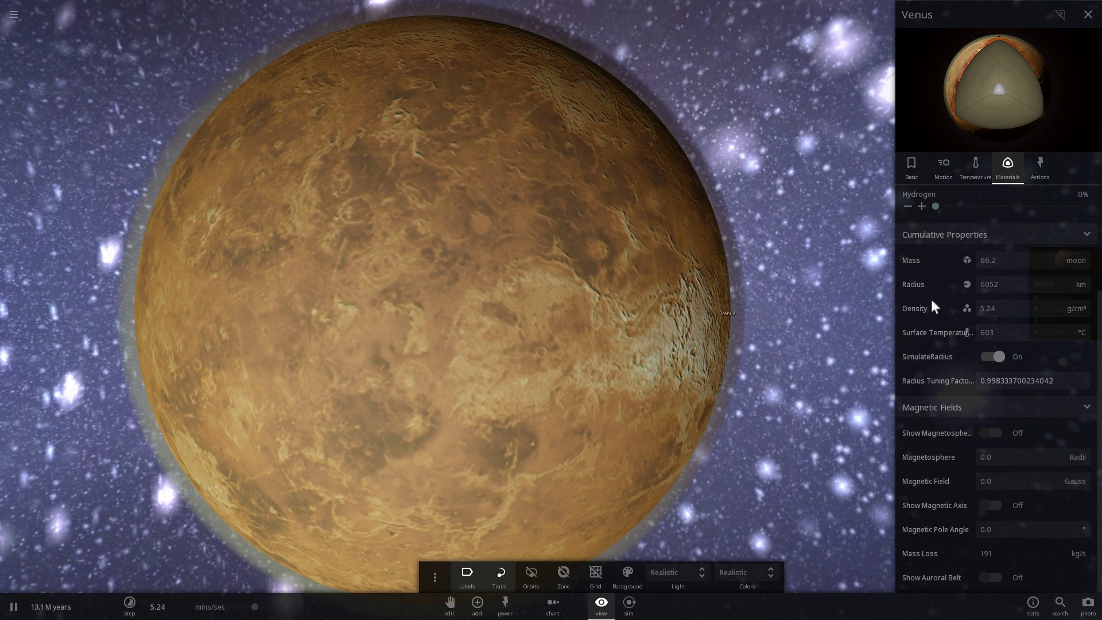
- Open Venus's basic properties, examine its surface again and view its trail from a distance
click(912, 169)
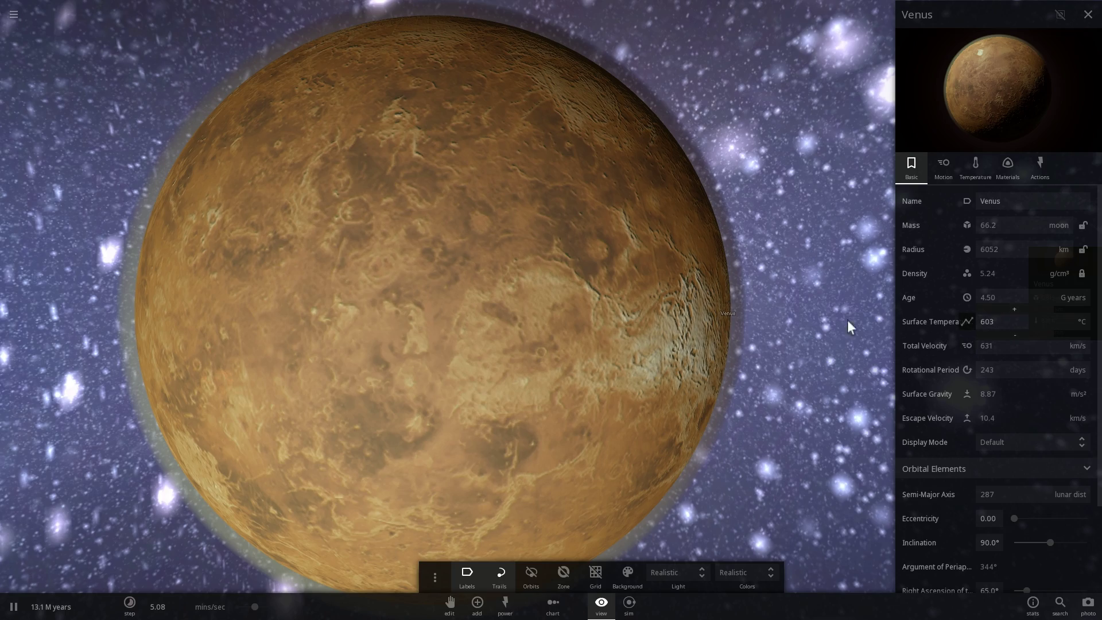
drag(850, 328, 629, 283)
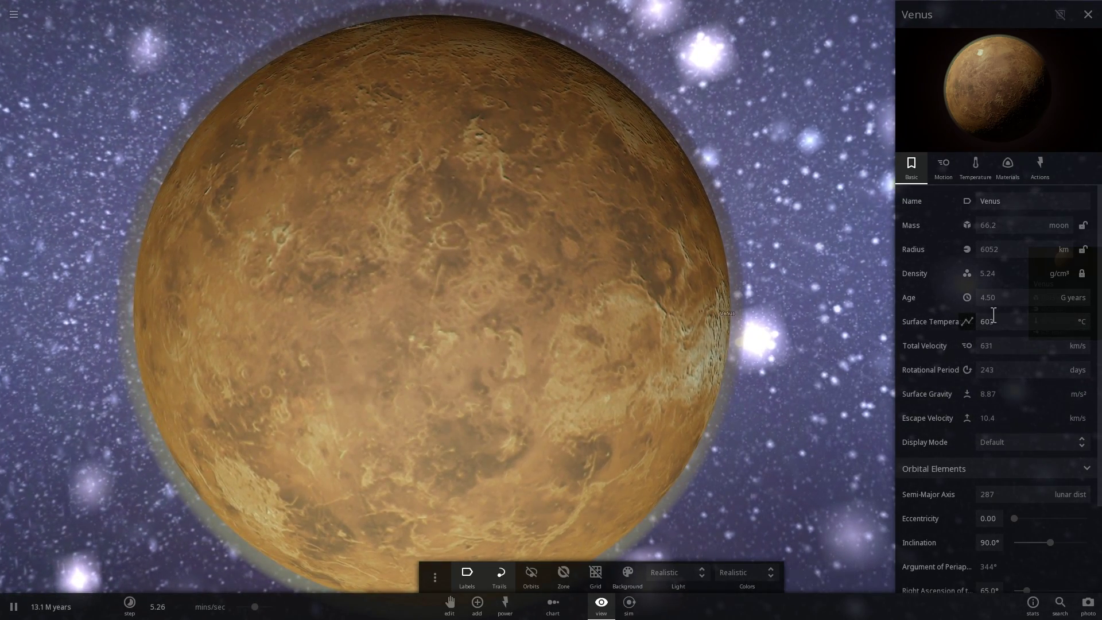
drag(513, 230, 501, 255)
scroll(730, 199, down, 5)
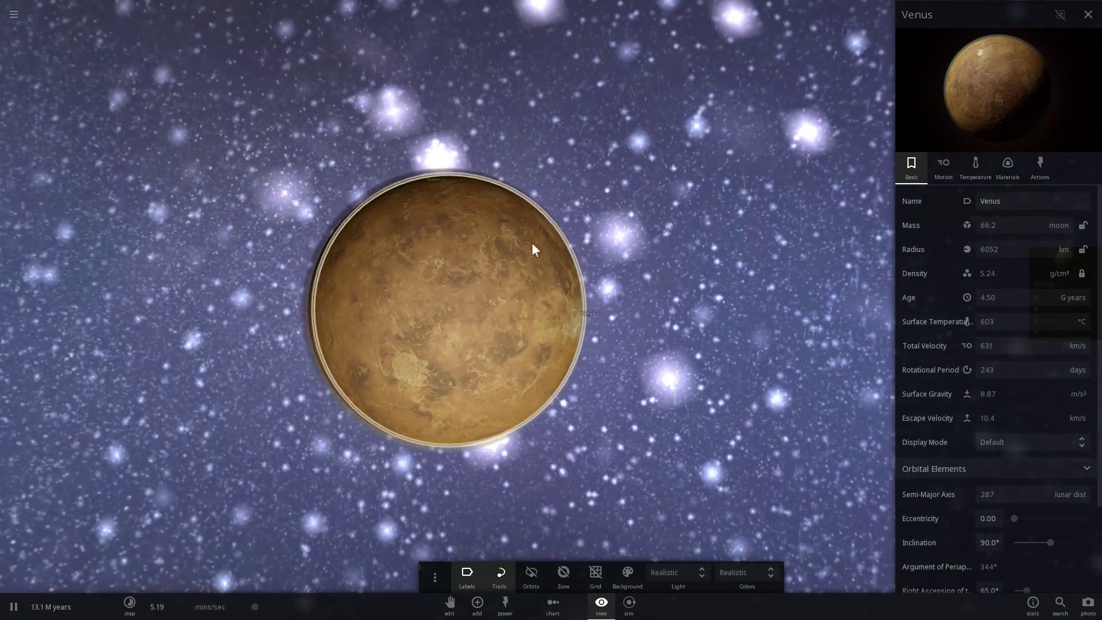
scroll(500, 255, up, 2)
scroll(502, 258, up, 3)
scroll(503, 259, down, 2)
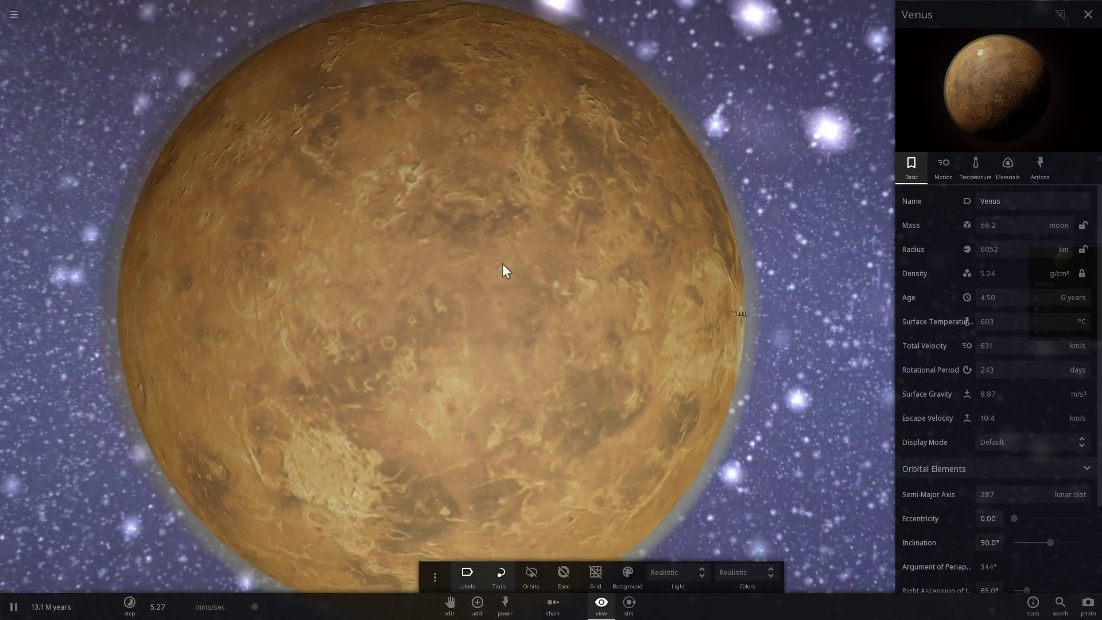
scroll(503, 270, down, 5)
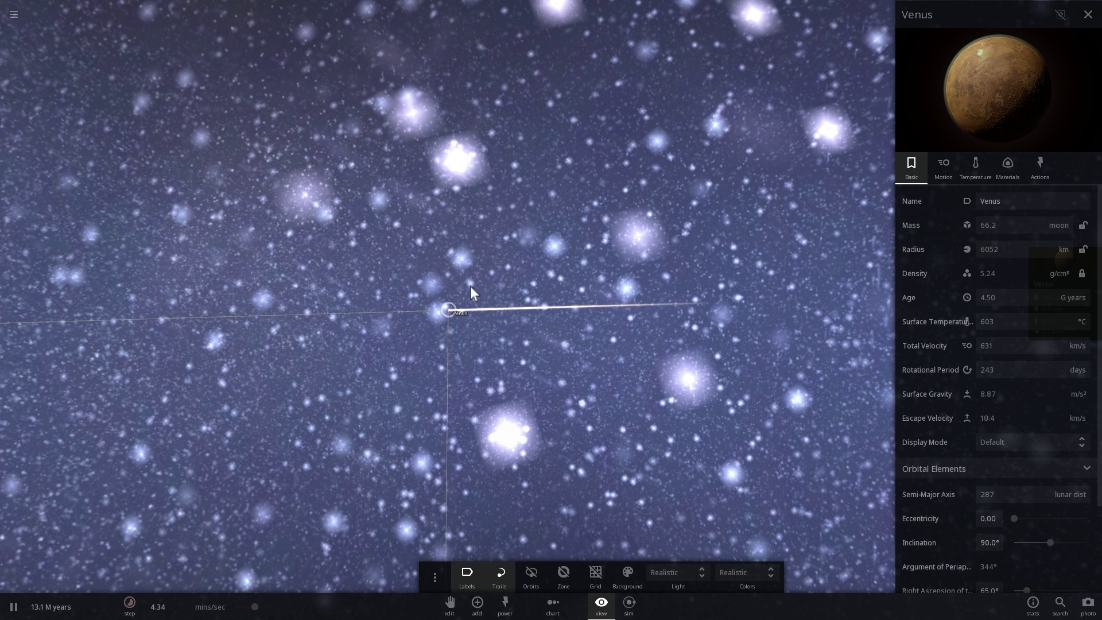
scroll(471, 286, down, 3)
drag(472, 284, 428, 319)
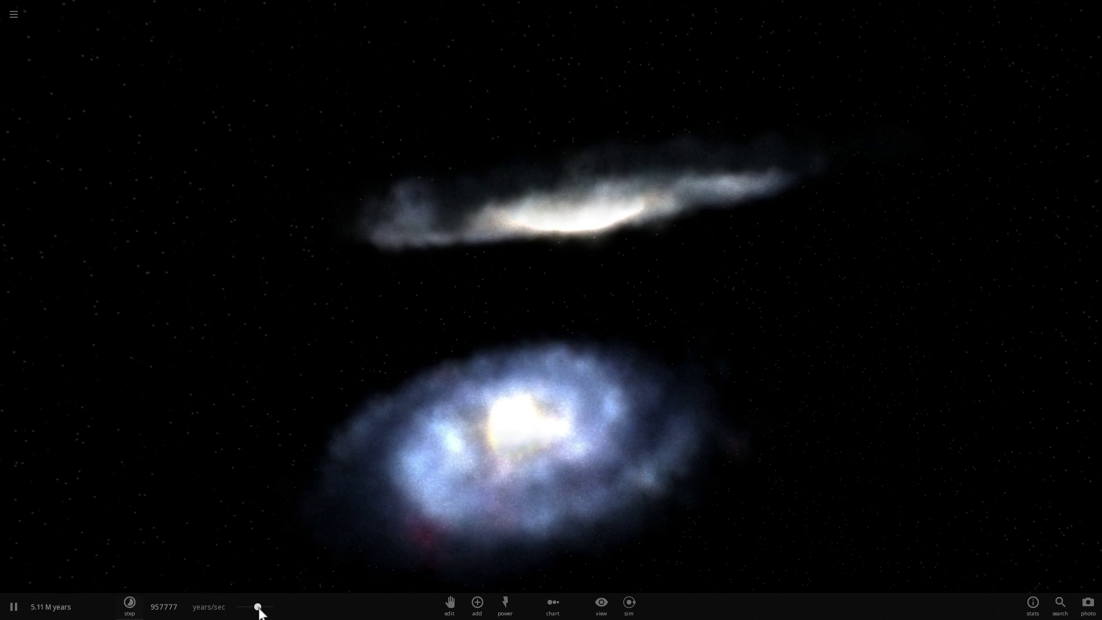
- Speed up the simulation of the two colliding galaxies to millions of years per second
mouse_move(259, 607)
mouse_down()
mouse_move(275, 611)
mouse_move(246, 608)
mouse_move(266, 607)
mouse_up()
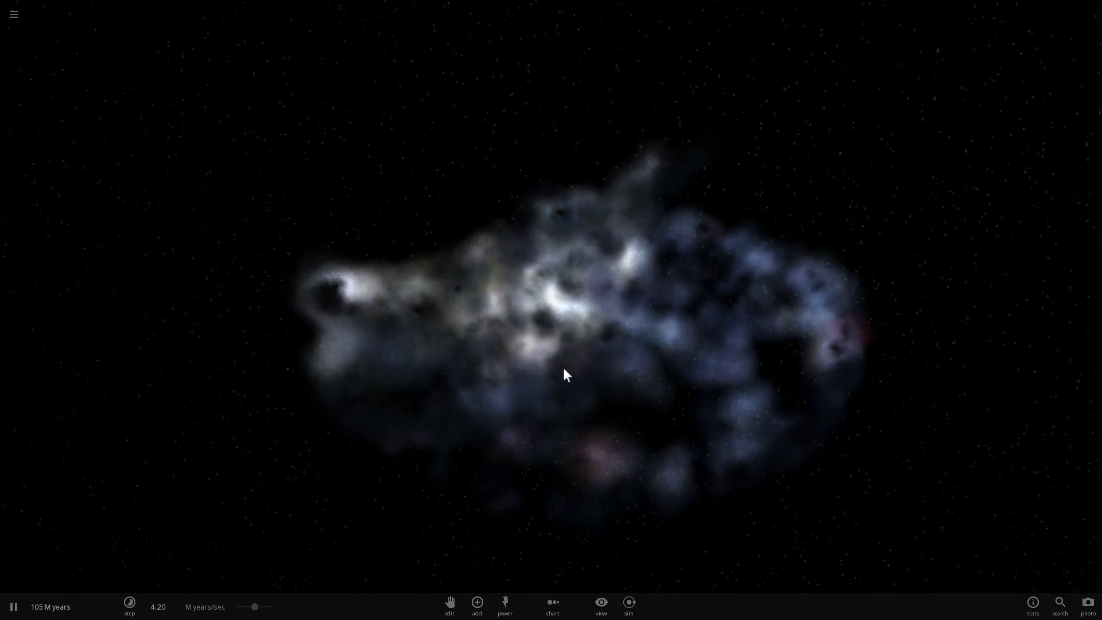
drag(255, 605, 263, 605)
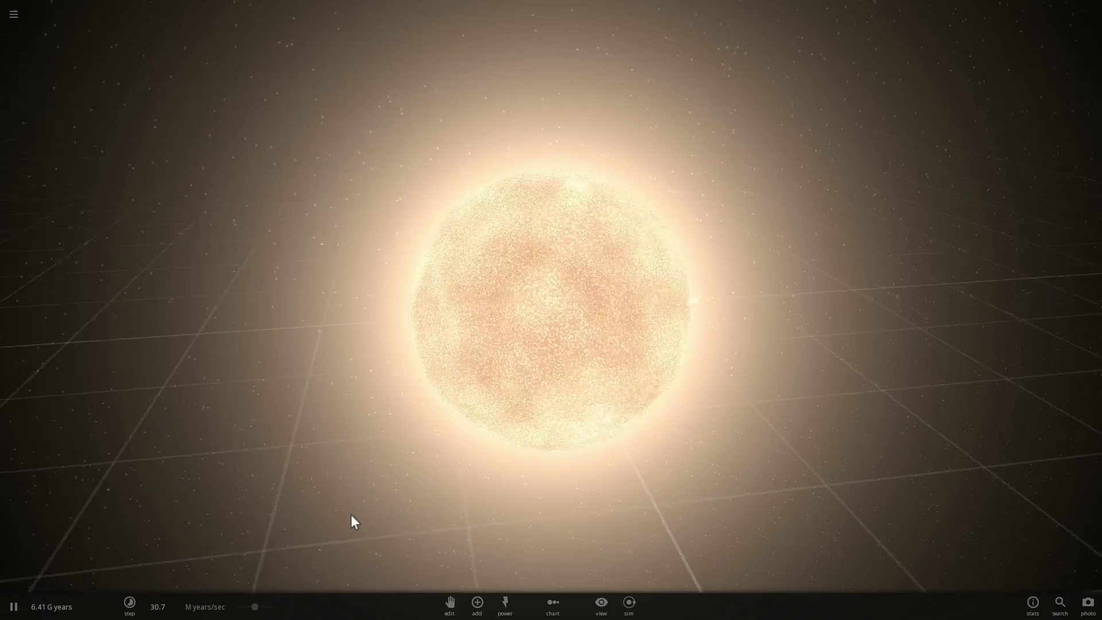
- Speed up the Sun's evolution to about 784 million years per second and view the star from several angles
right_drag(350, 515, 337, 510)
scroll(402, 448, down, 3)
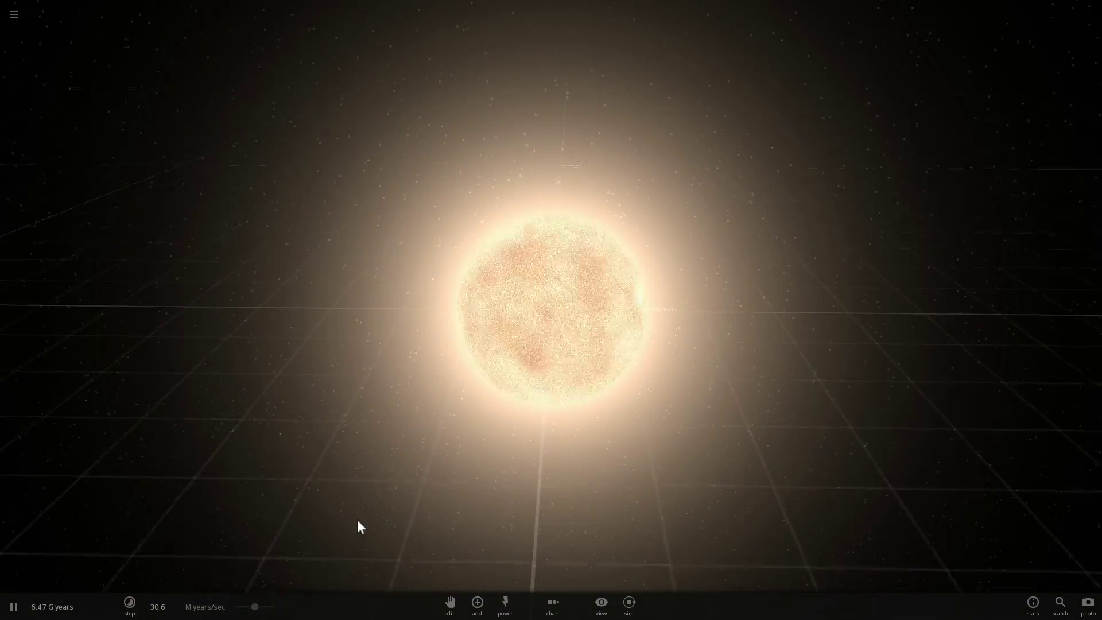
drag(255, 607, 276, 609)
right_drag(606, 353, 634, 377)
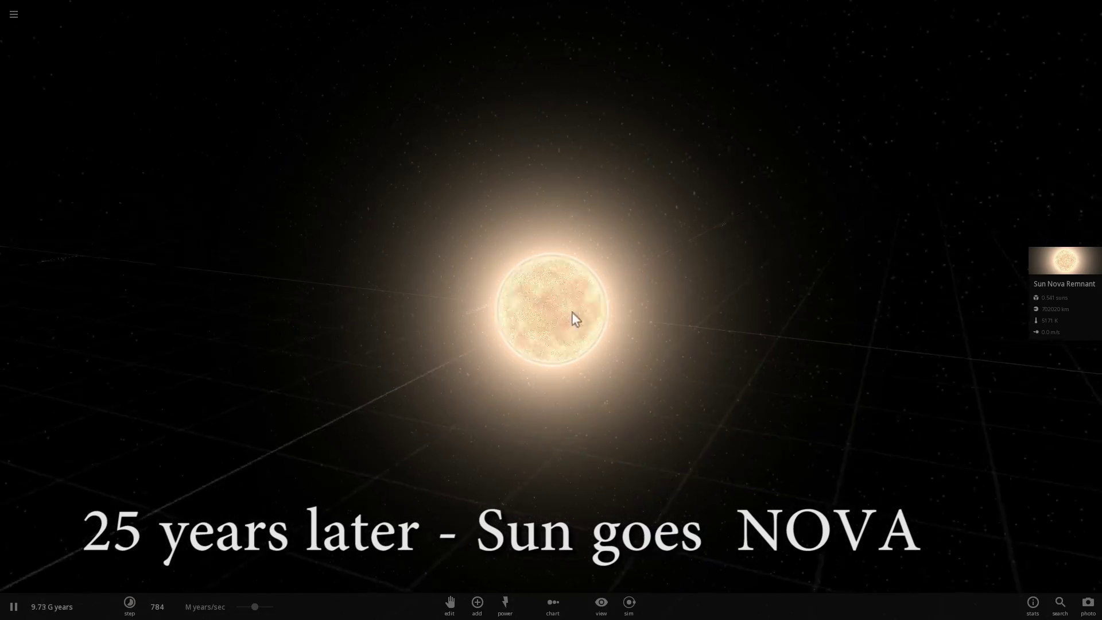
right_drag(572, 312, 664, 332)
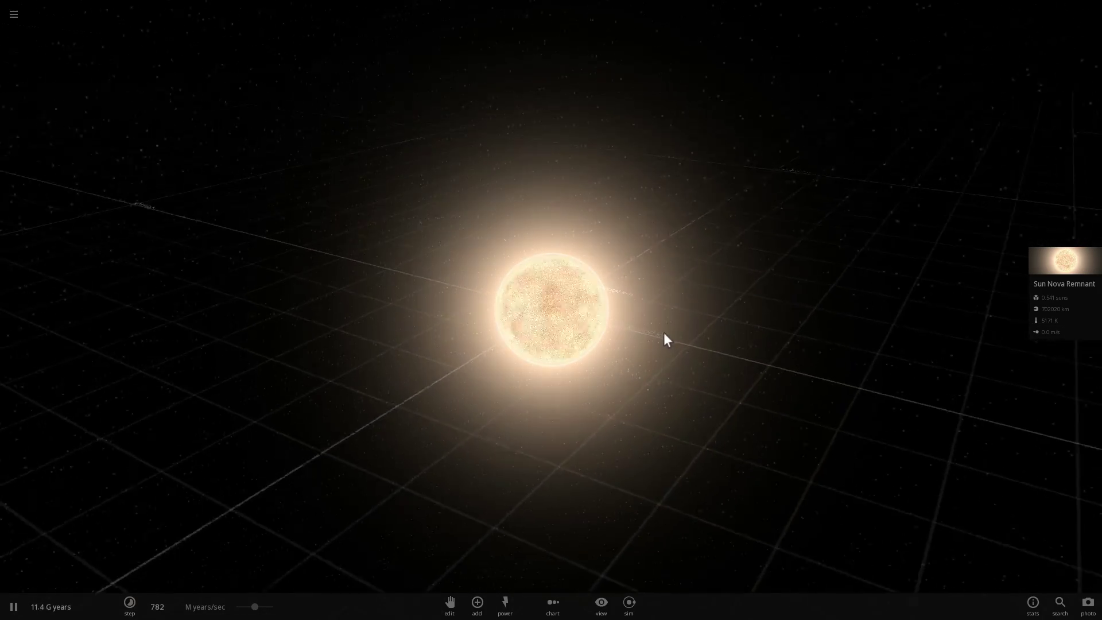
drag(664, 334, 574, 305)
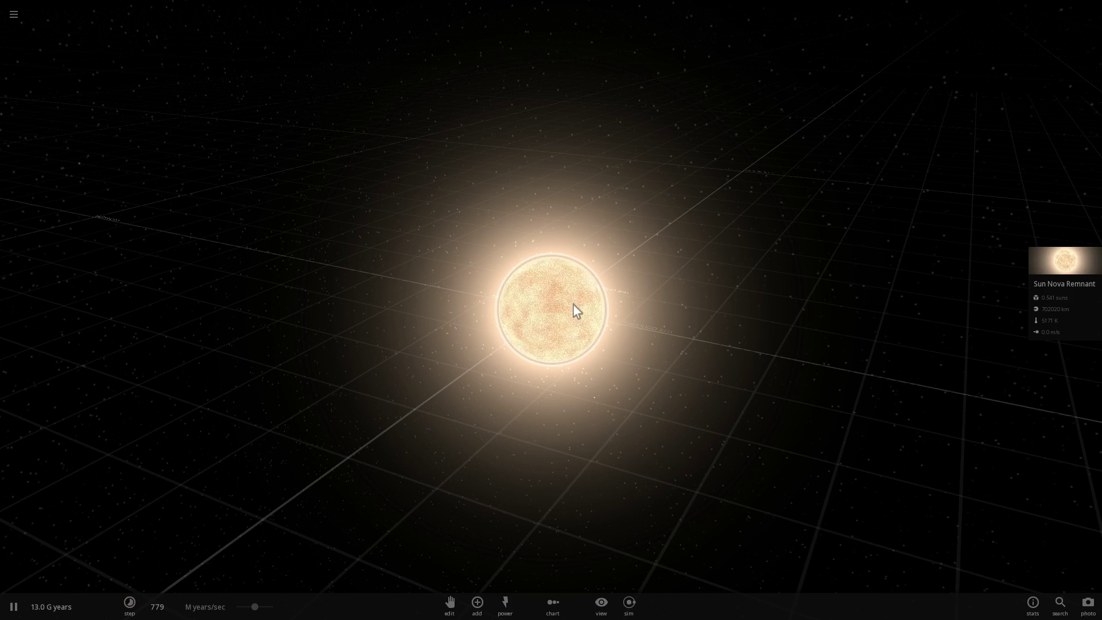
drag(553, 326, 586, 279)
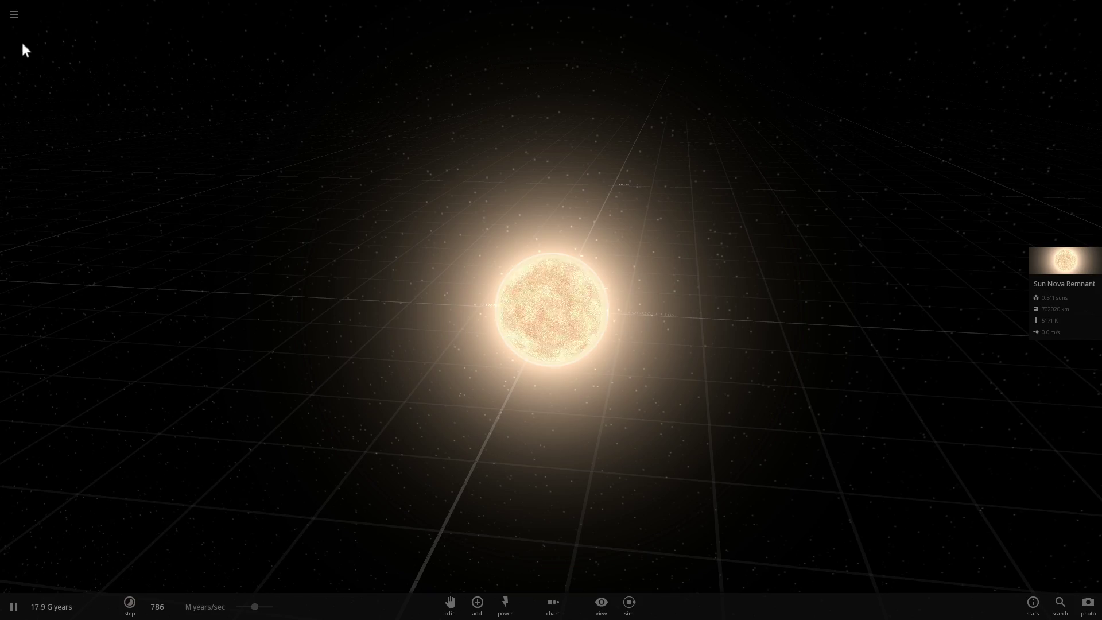
- Restart the Sun's evolution simulation and watch the star age from different angles
click(13, 17)
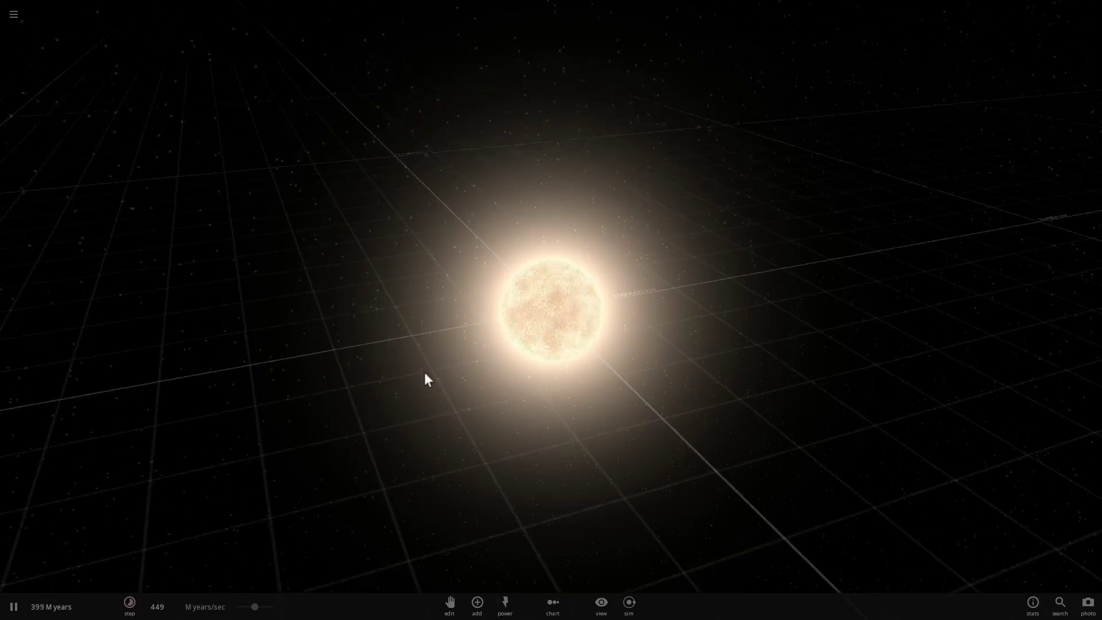
drag(425, 372, 275, 556)
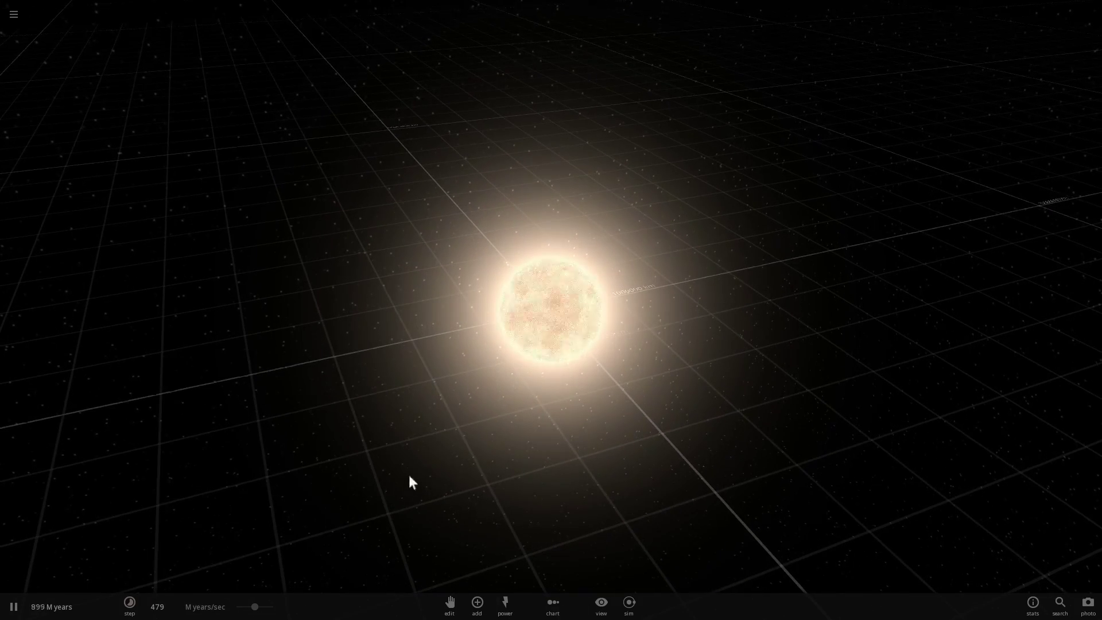
drag(439, 454, 415, 444)
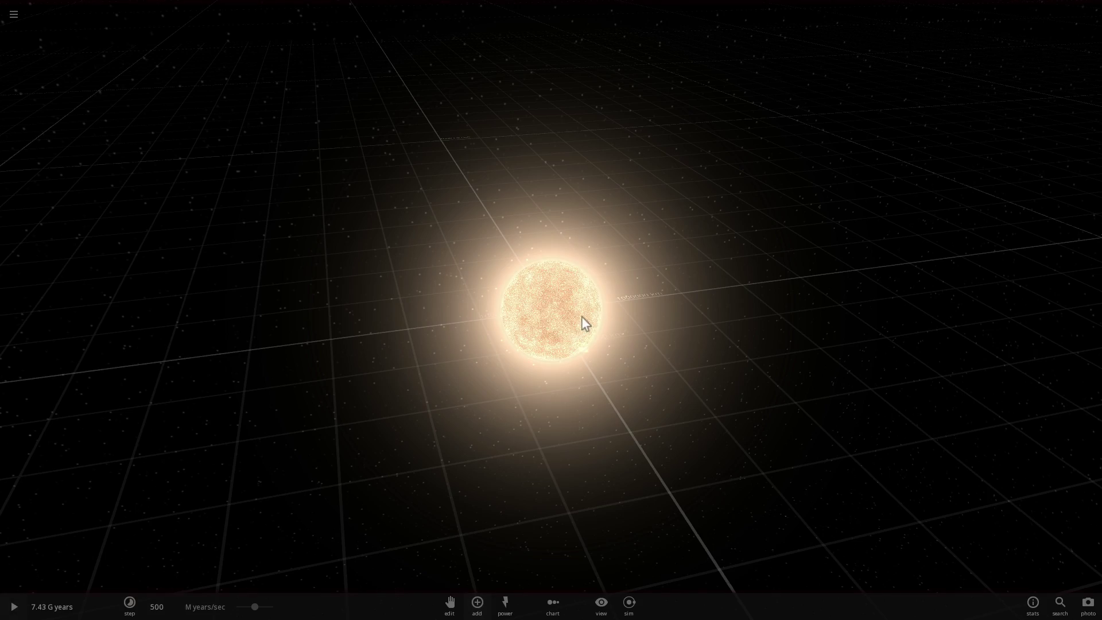
- Focus on the collapsed Sun, open its properties and view the star up close from several sides
click(449, 310)
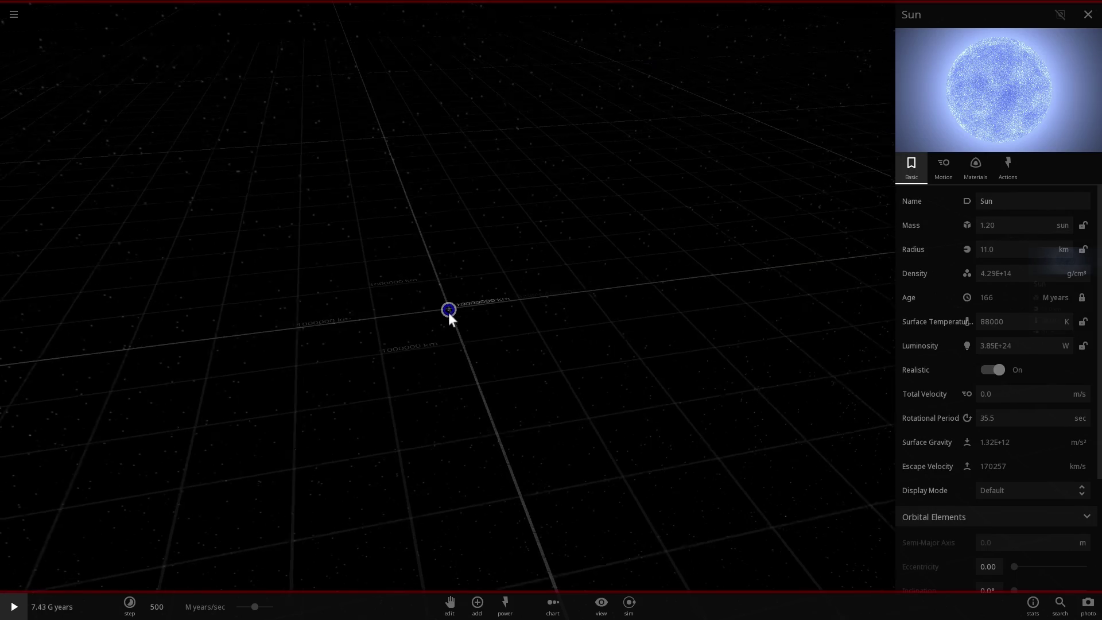
scroll(450, 318, up, 20)
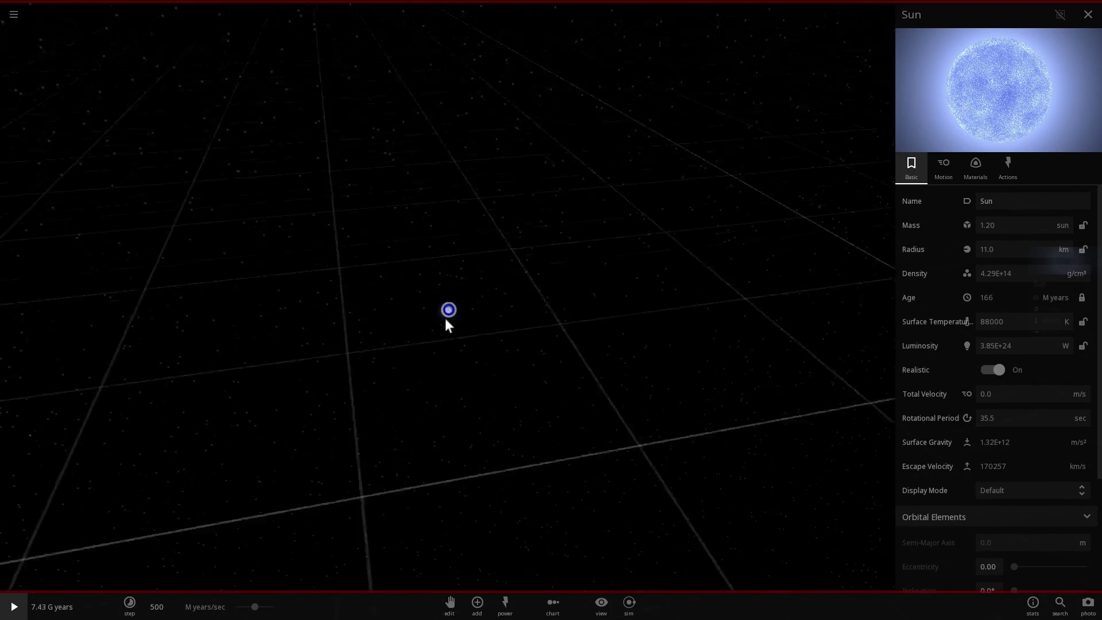
scroll(444, 320, down, 5)
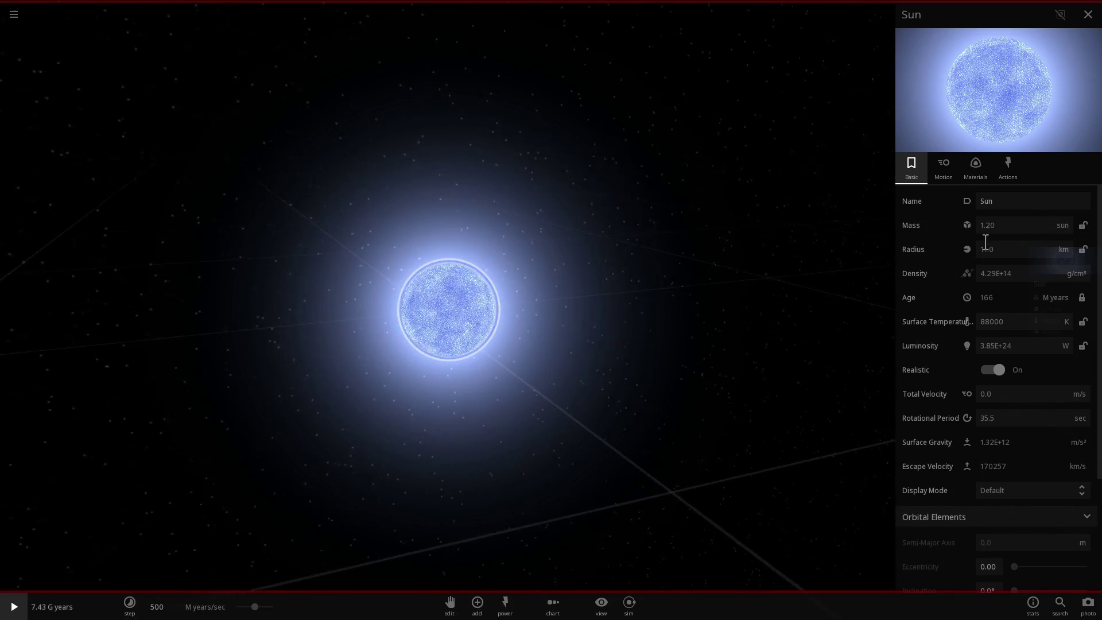
right_drag(655, 291, 468, 298)
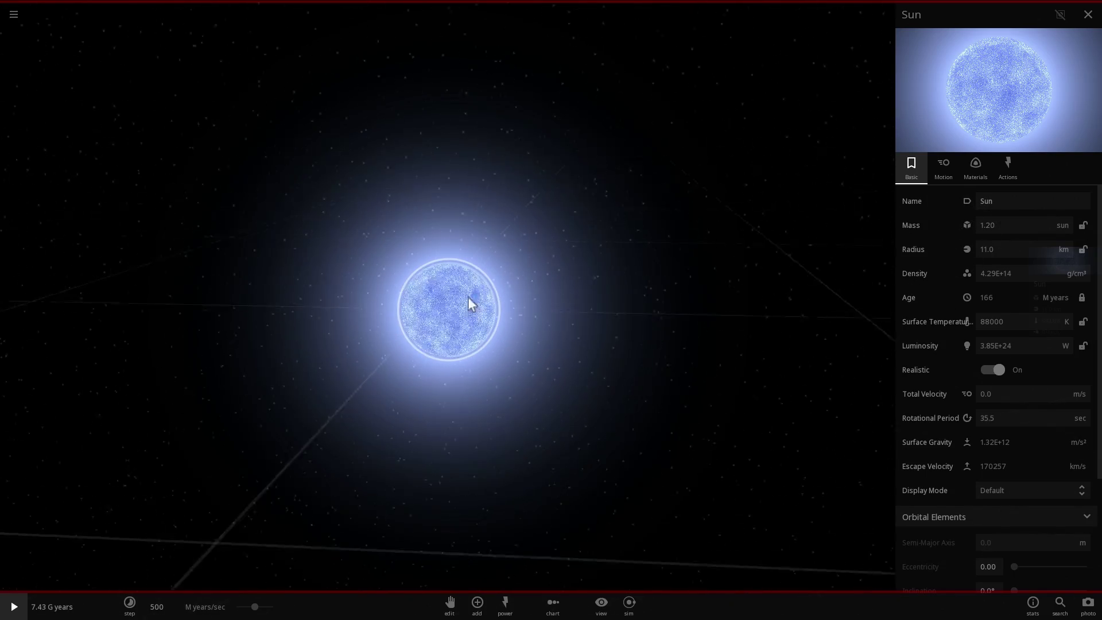
right_drag(598, 306, 541, 307)
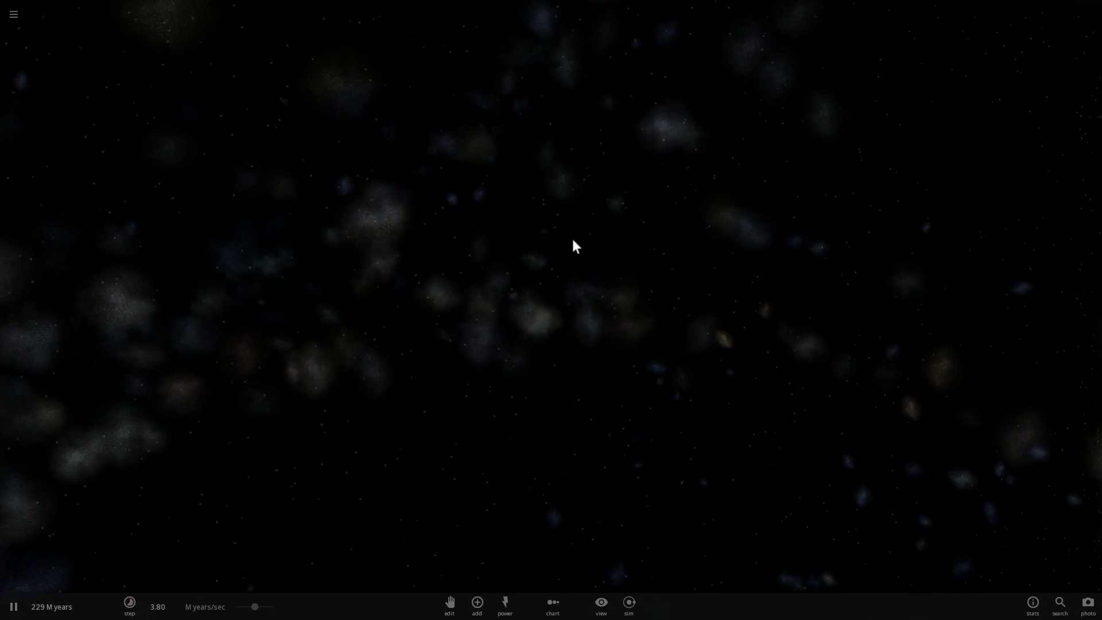
- Set the galaxy simulation's speed to about 23.8 million years per second
mouse_move(263, 607)
mouse_down()
mouse_move(274, 607)
mouse_move(252, 608)
mouse_up()
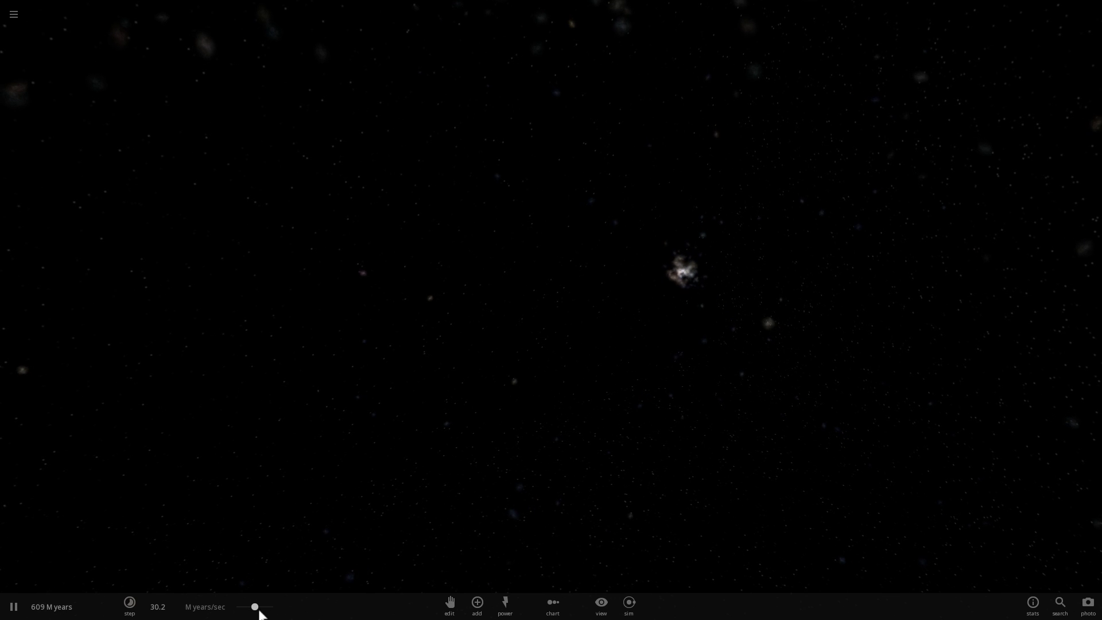
drag(263, 606, 255, 607)
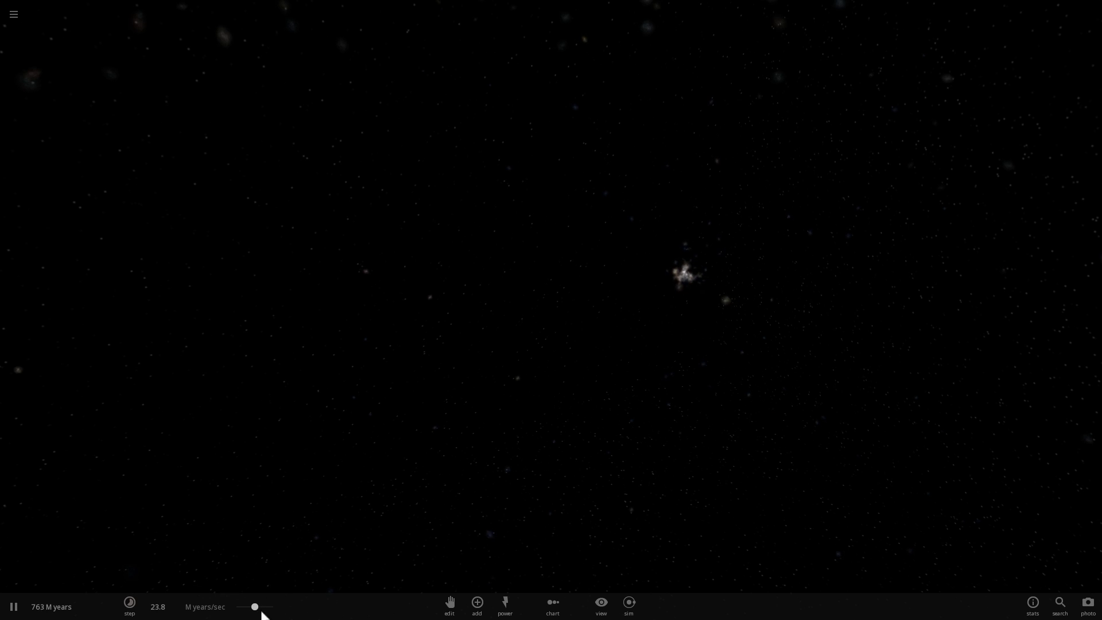